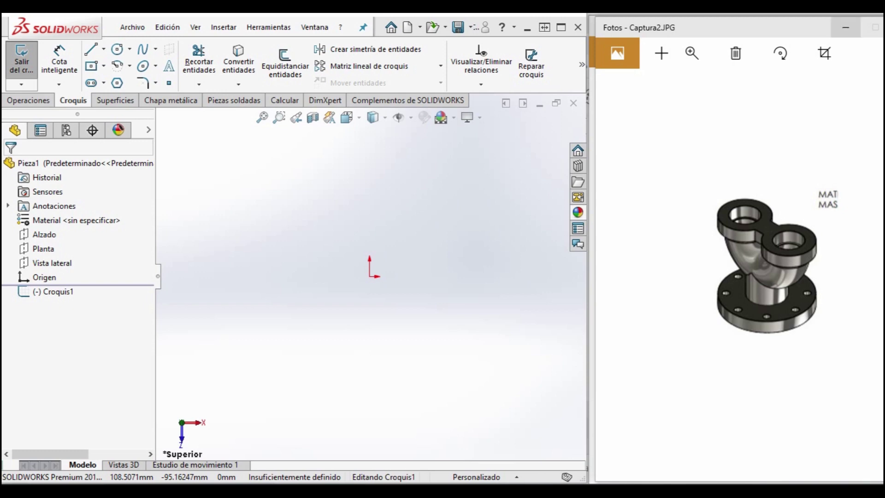
# Bring up the dimensioned drawing Captura.JPG beside the open top-view sketch Croquis1.
pyautogui.hotkey('alt', 'Tab')
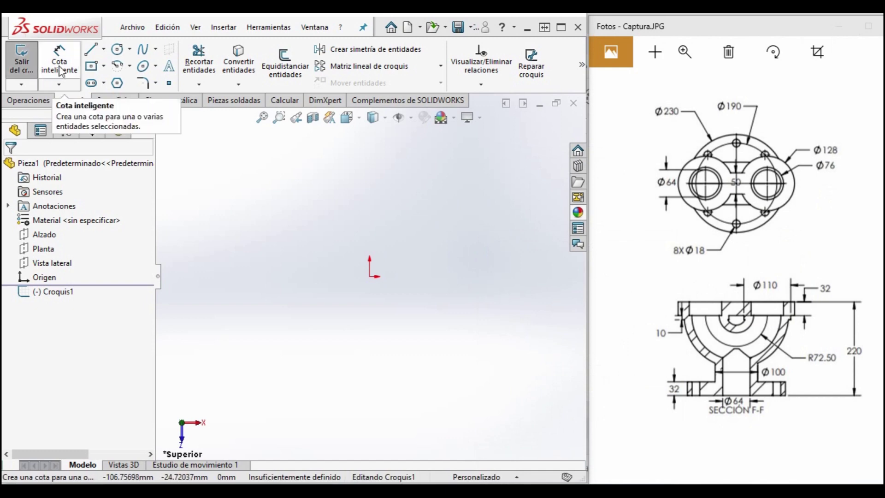
pyautogui.click(51, 255)
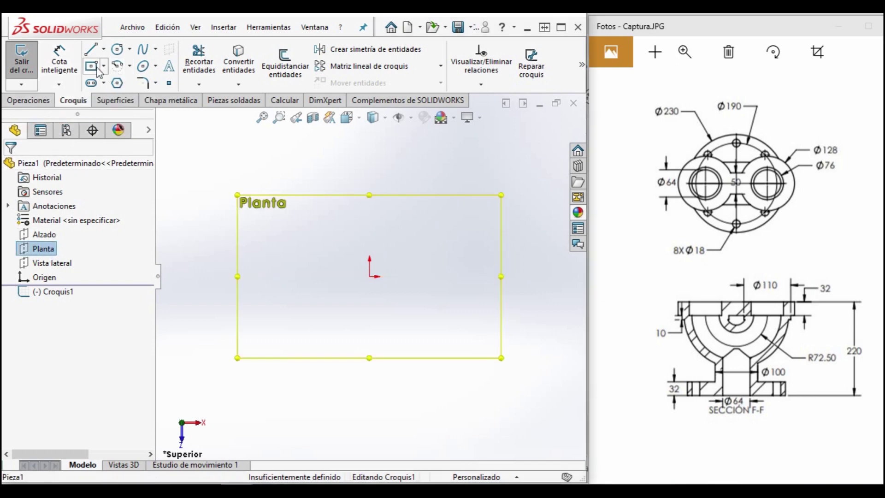
# Draw the outer circle at the origin and dimension it Ø230.
pyautogui.click(118, 54)
pyautogui.moveTo(369, 276); pyautogui.dragTo(432, 339)
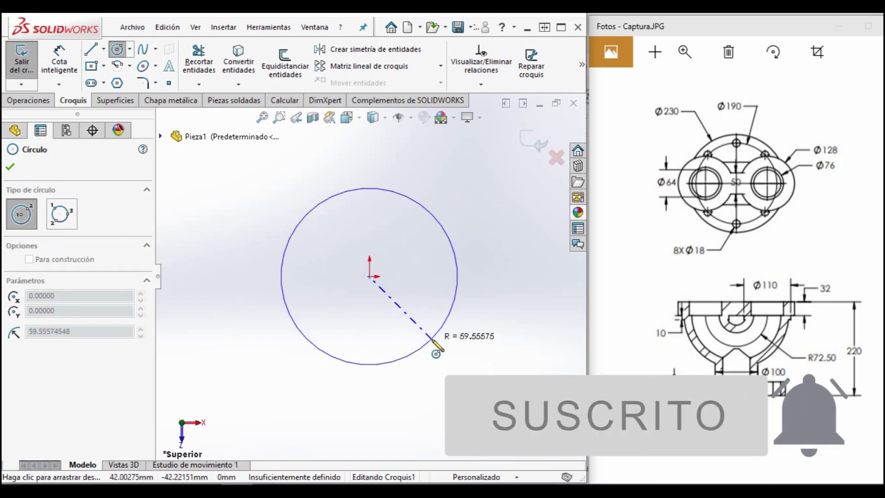
pyautogui.moveTo(433, 342); pyautogui.dragTo(433, 361)
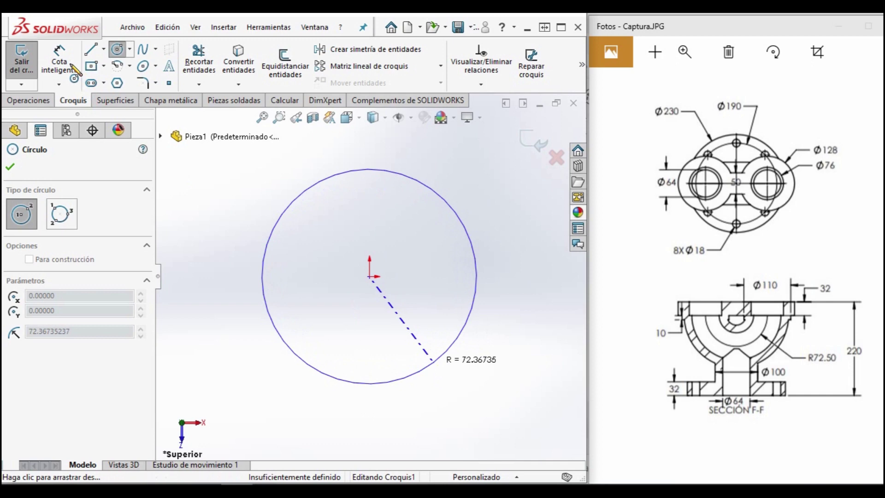
pyautogui.click(68, 64)
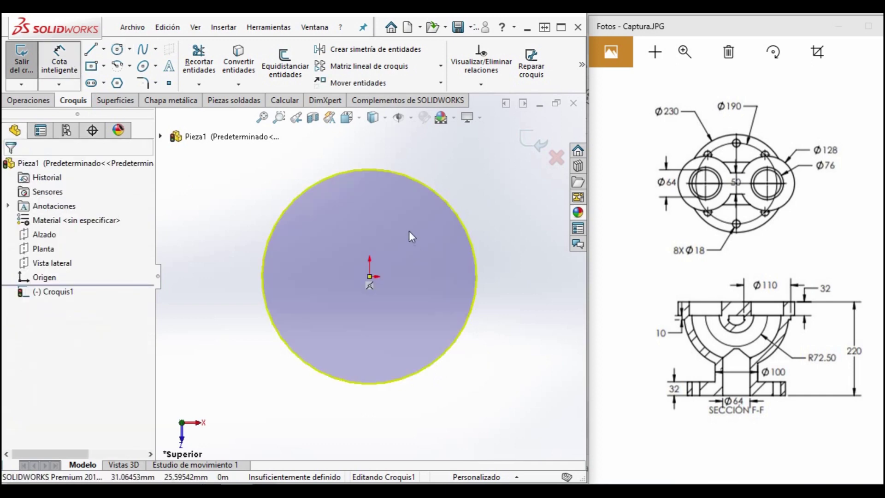
pyautogui.click(468, 319)
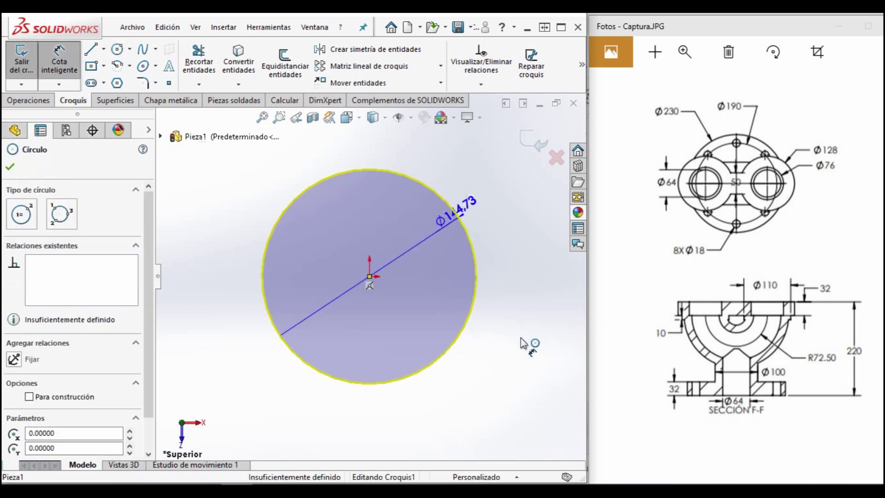
pyautogui.click(520, 342)
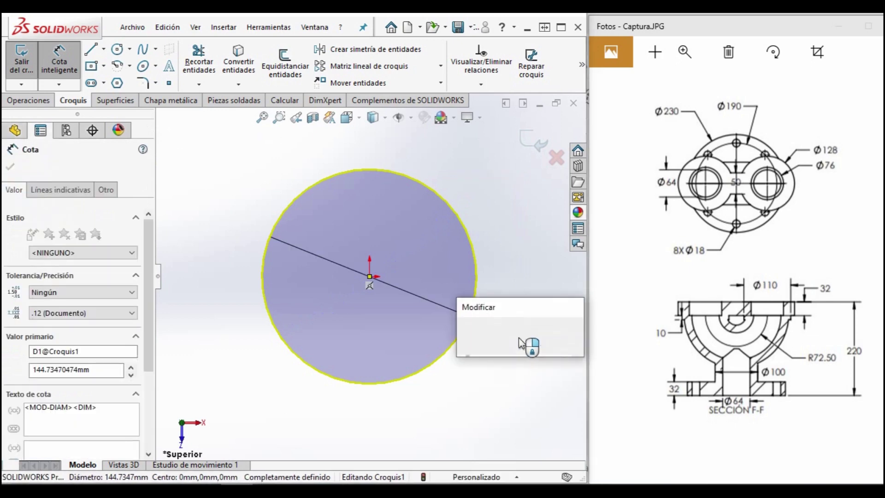
pyautogui.write('230')
pyautogui.press('Return')
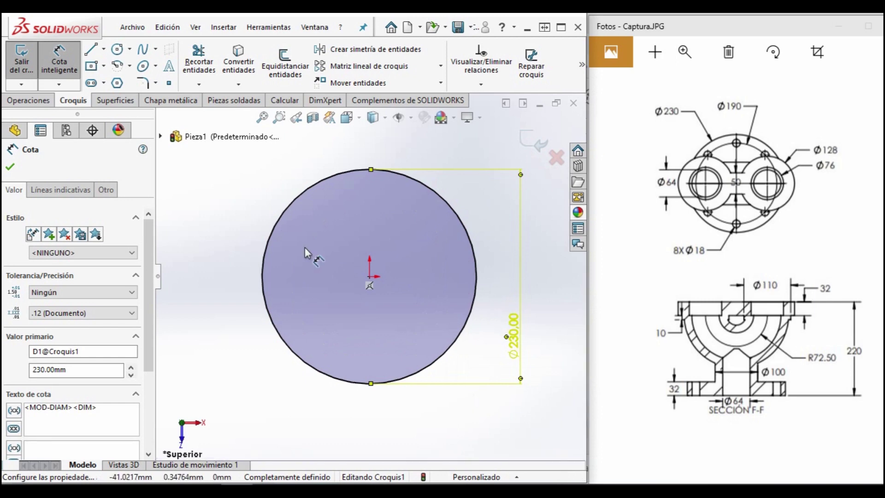
# Add a concentric inner circle at the origin dimensioned Ø64.
pyautogui.click(118, 53)
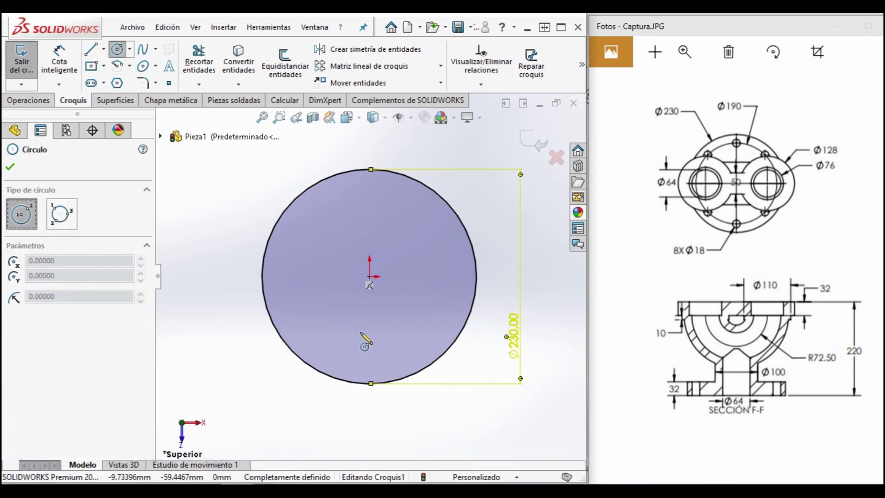
pyautogui.click(370, 276)
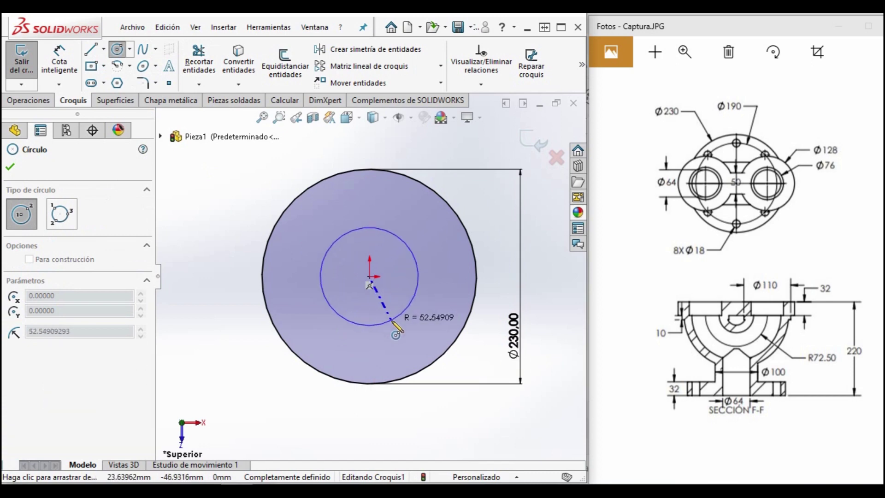
pyautogui.click(392, 322)
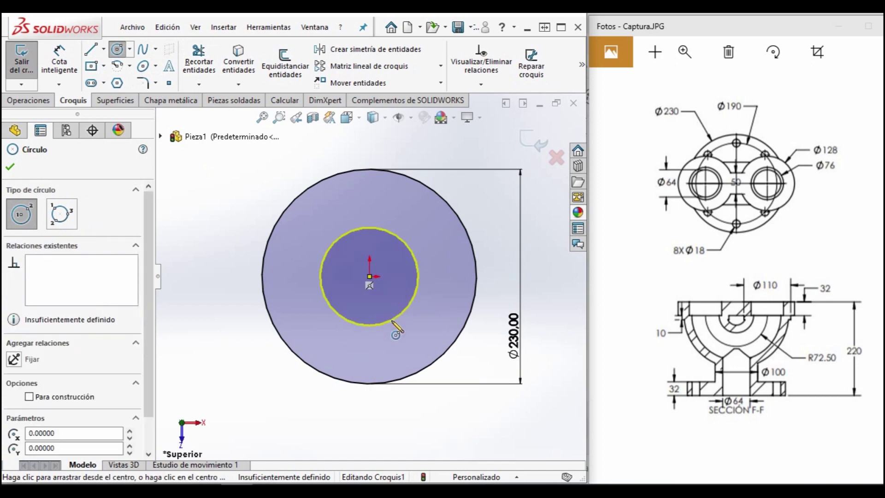
pyautogui.press('d')
pyautogui.click(404, 244)
pyautogui.click(457, 283)
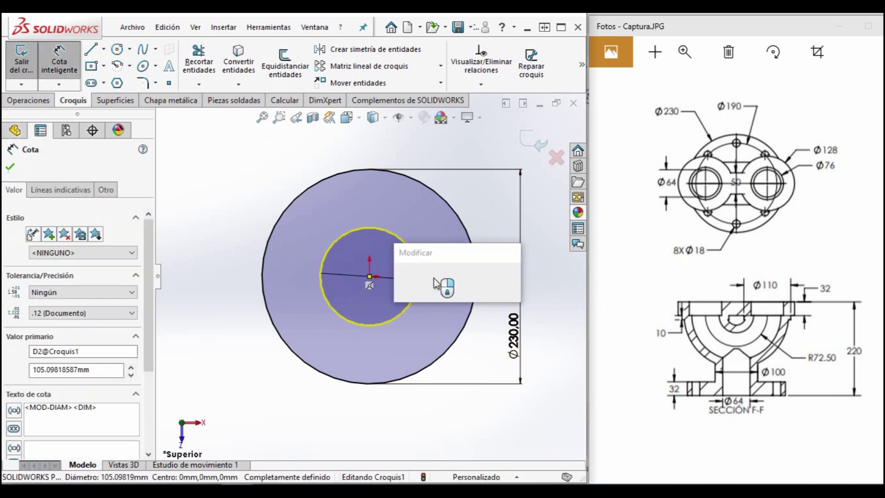
pyautogui.write('64')
pyautogui.press('Return')
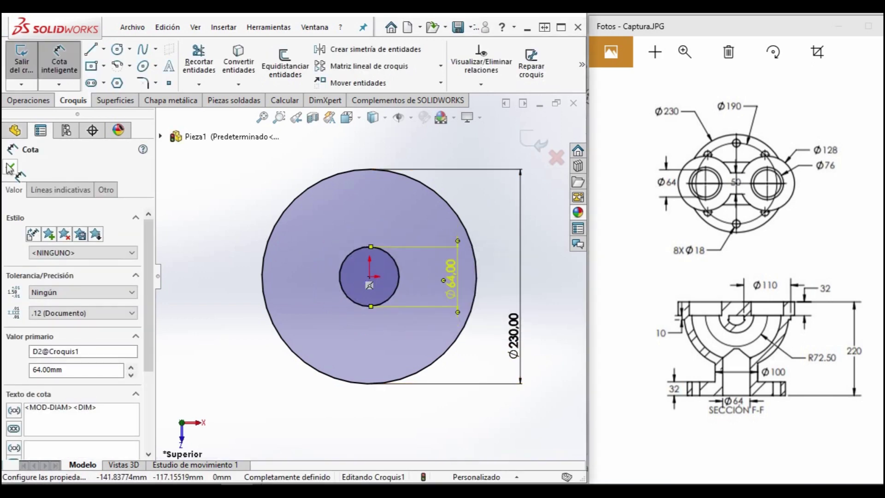
# Add a third concentric circle at the origin dimensioned Ø190.
pyautogui.click(119, 50)
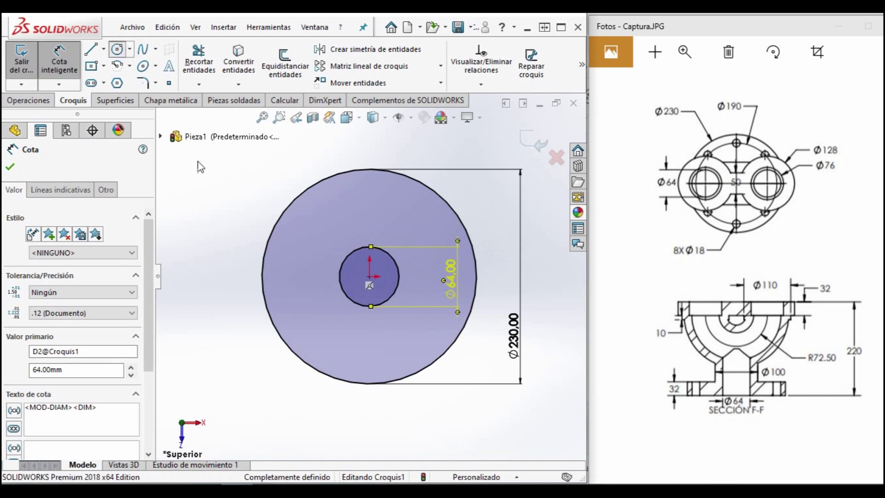
pyautogui.click(369, 277)
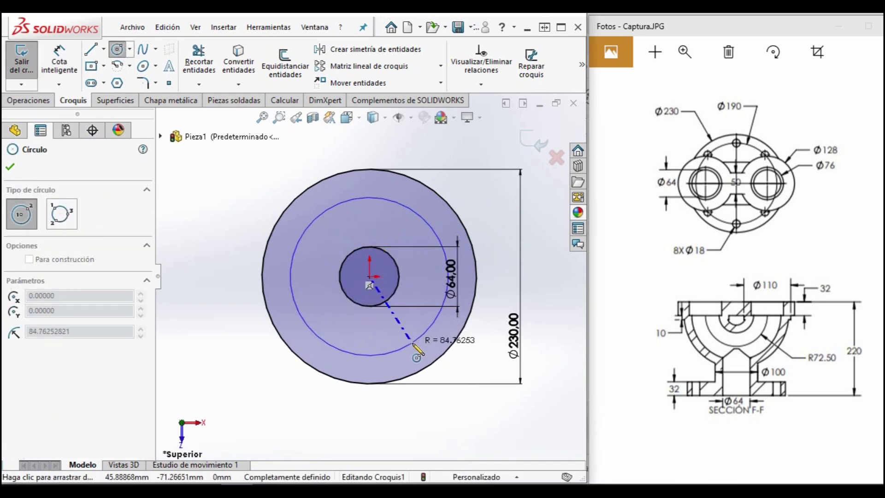
pyautogui.click(413, 345)
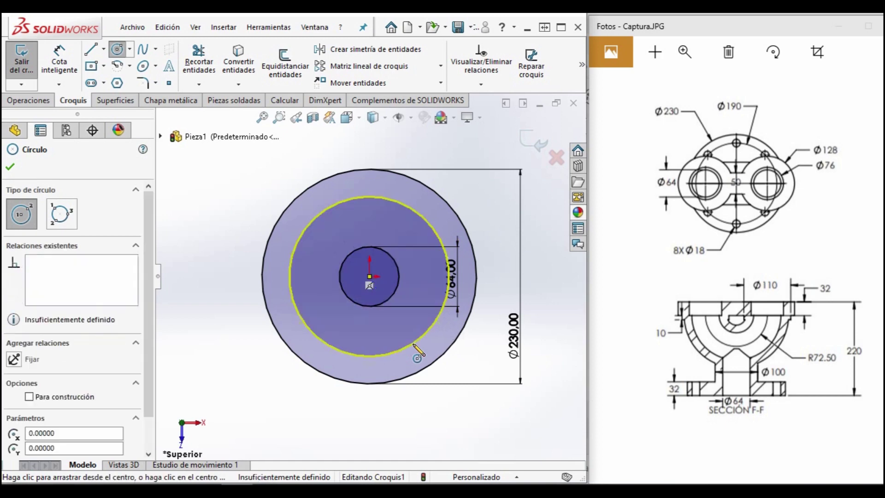
pyautogui.moveTo(434, 267); pyautogui.dragTo(433, 231, button='right')
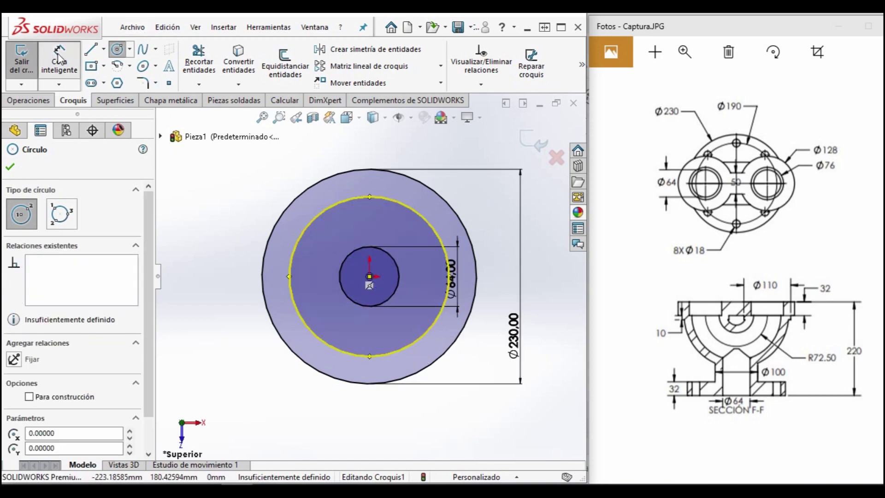
pyautogui.click(433, 228)
pyautogui.click(483, 211)
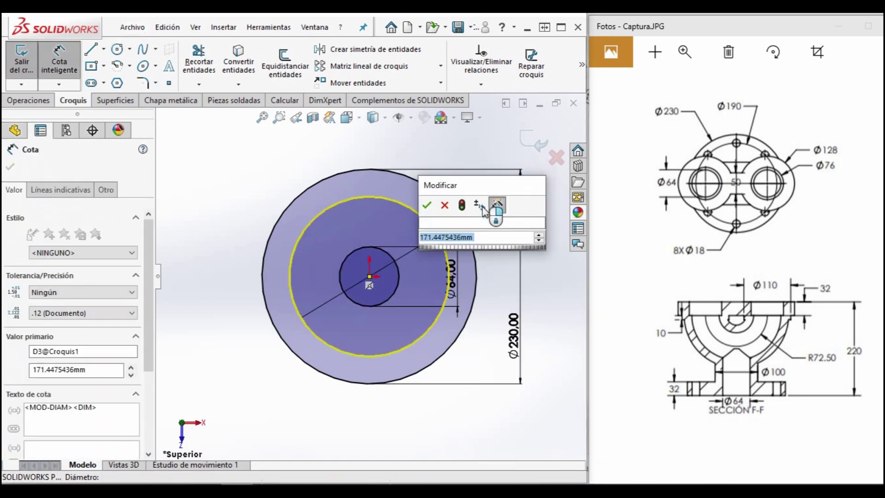
pyautogui.write('190')
pyautogui.click(853, 65)
pyautogui.click(229, 152)
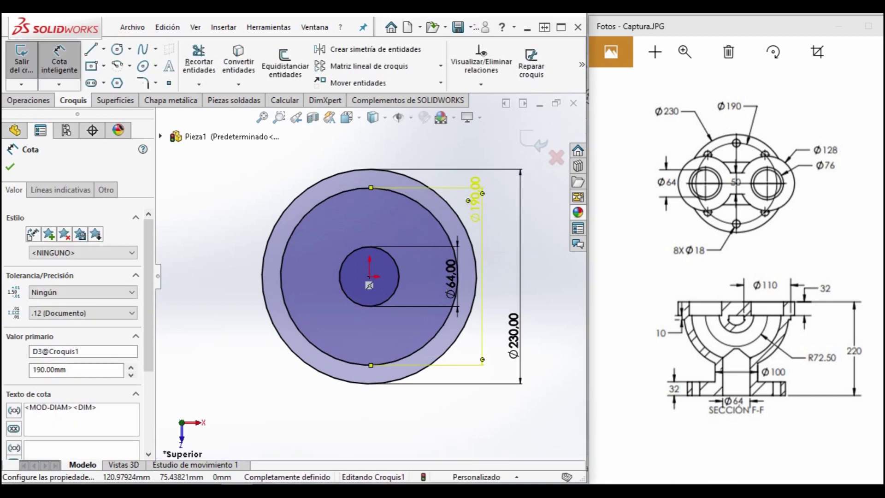
pyautogui.click(117, 49)
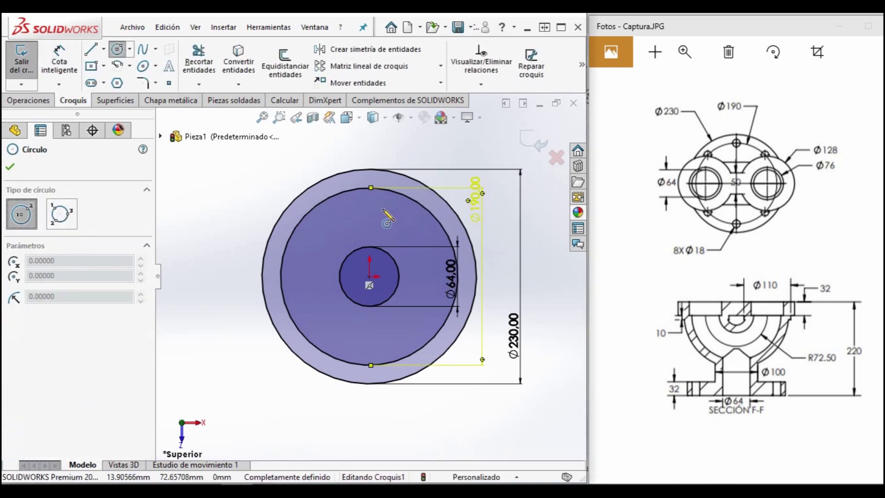
# Draw a small bolt-hole circle on the top of the Ø190 circle and dimension it.
pyautogui.click(369, 187)
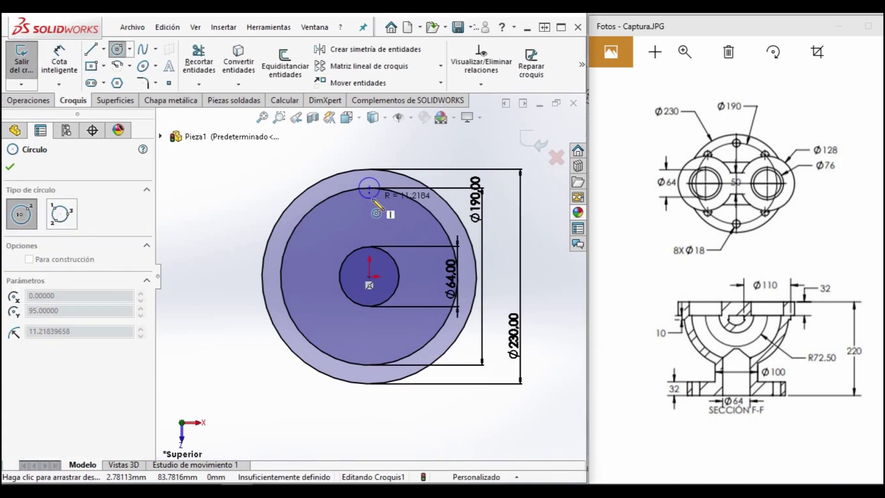
pyautogui.click(374, 199)
pyautogui.click(59, 59)
pyautogui.click(374, 180)
pyautogui.click(406, 155)
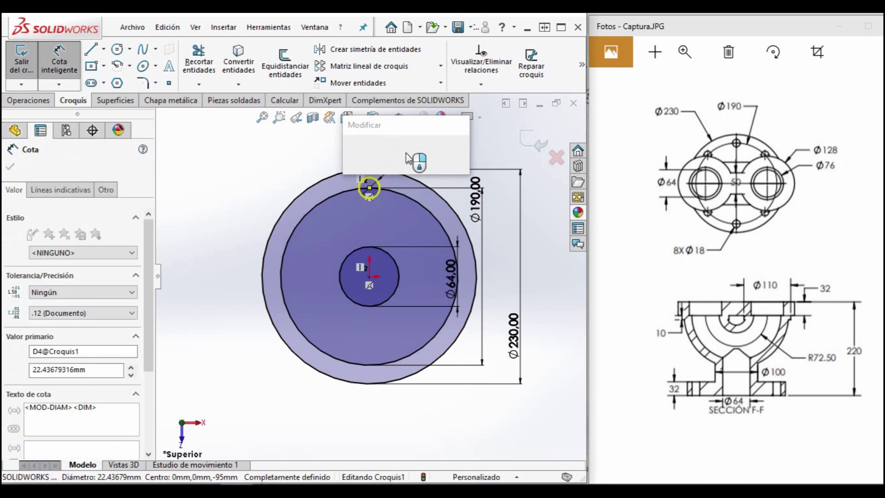
pyautogui.write('180')
pyautogui.press('Return')
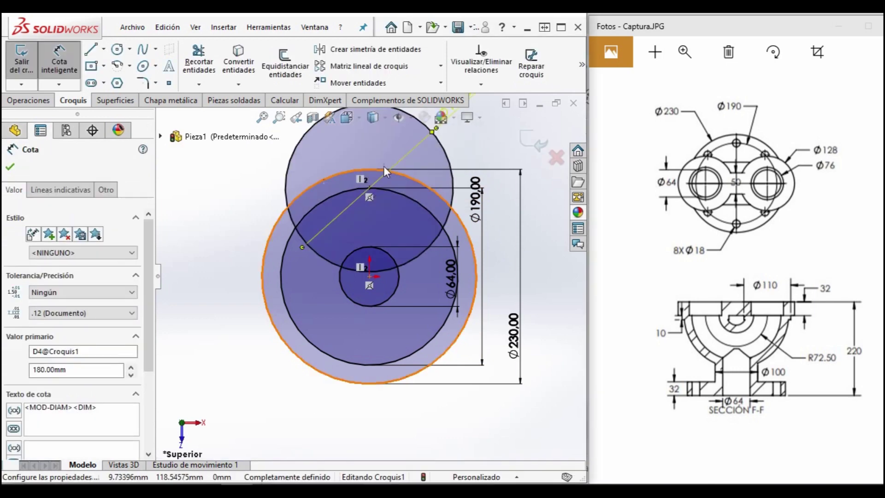
# Correct the bolt-hole diameter dimension so the hole is Ø18.
pyautogui.click(437, 139)
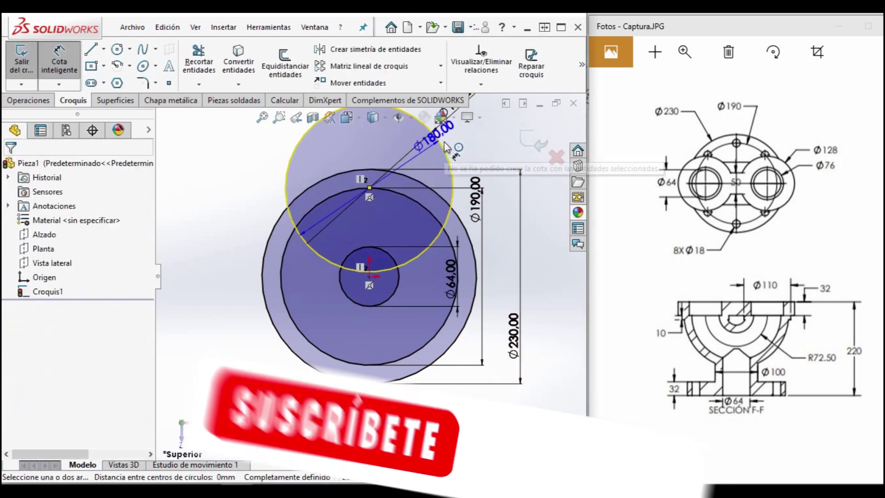
pyautogui.scroll(5, 417, 187)
pyautogui.press('Escape')
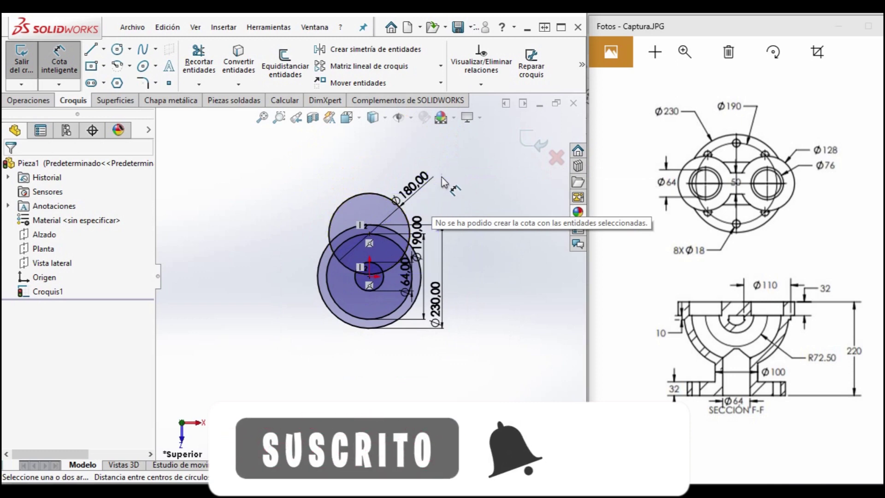
pyautogui.click(427, 181)
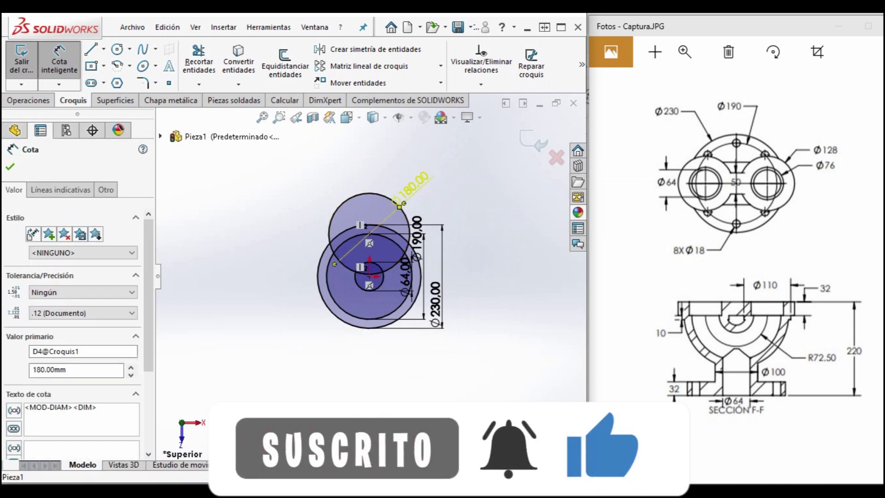
pyautogui.doubleClick(428, 181)
pyautogui.write('180')
pyautogui.press('Return')
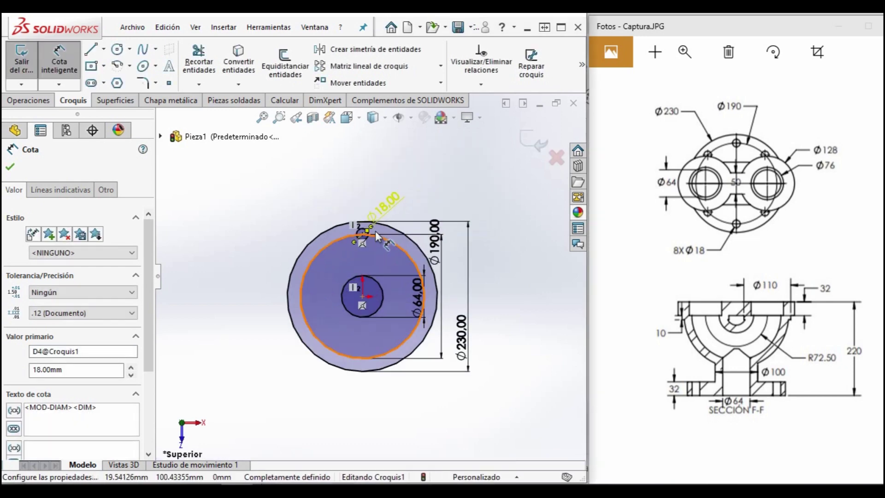
pyautogui.scroll(-5, 377, 233)
pyautogui.scroll(1, 341, 224)
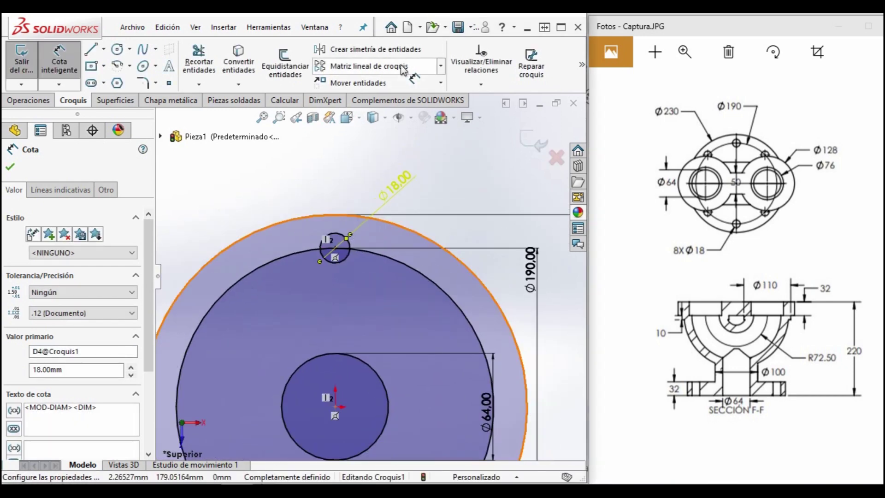
pyautogui.click(440, 66)
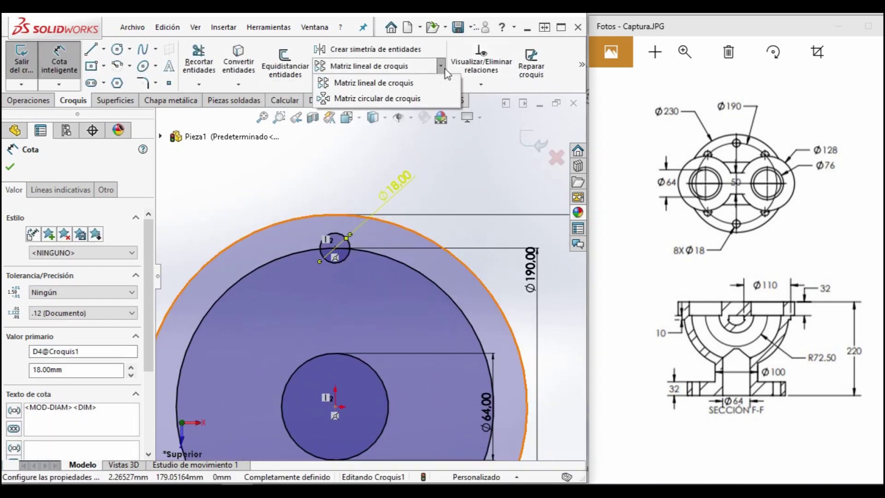
# Circular-pattern the Ø18 hole into 8 equal instances over 360° about the origin.
pyautogui.click(400, 98)
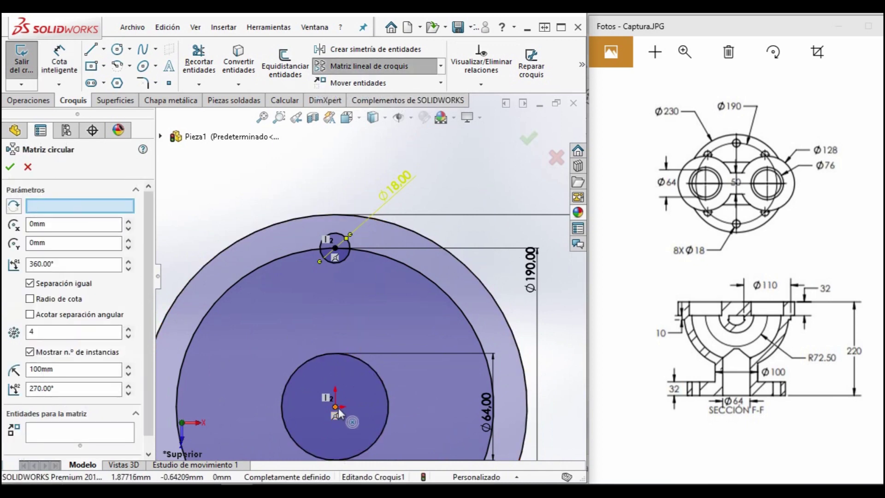
pyautogui.click(79, 208)
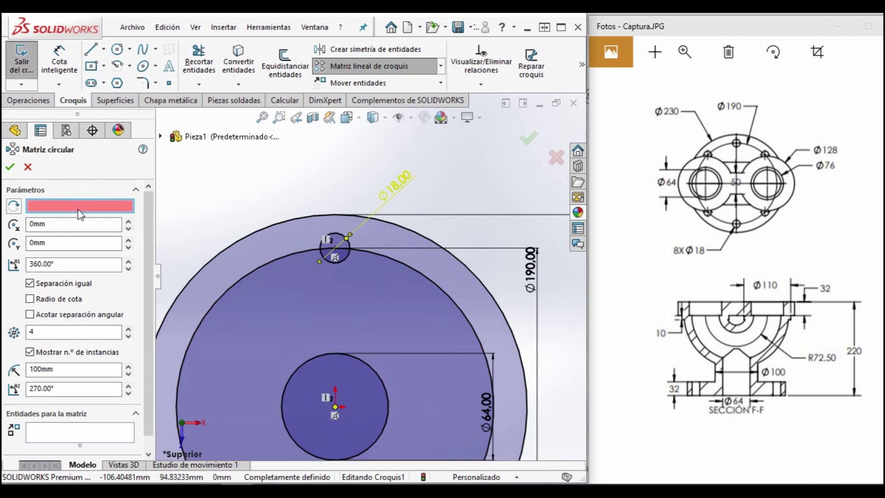
pyautogui.click(334, 407)
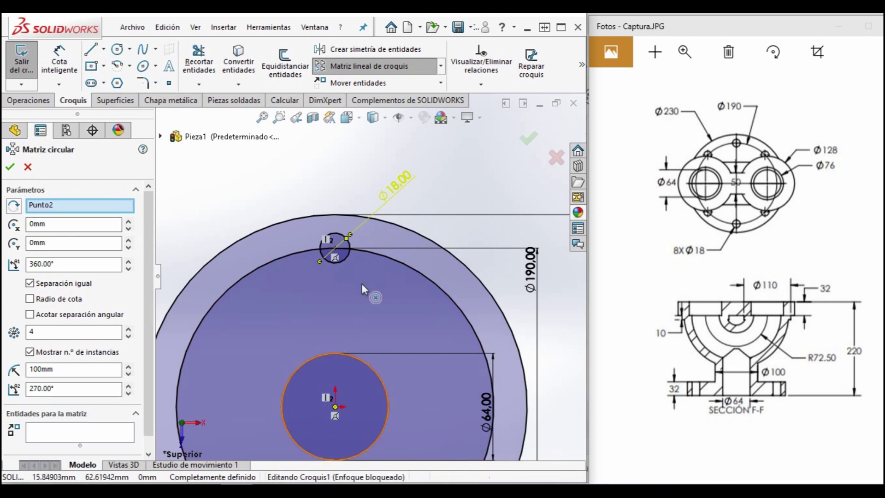
pyautogui.click(348, 248)
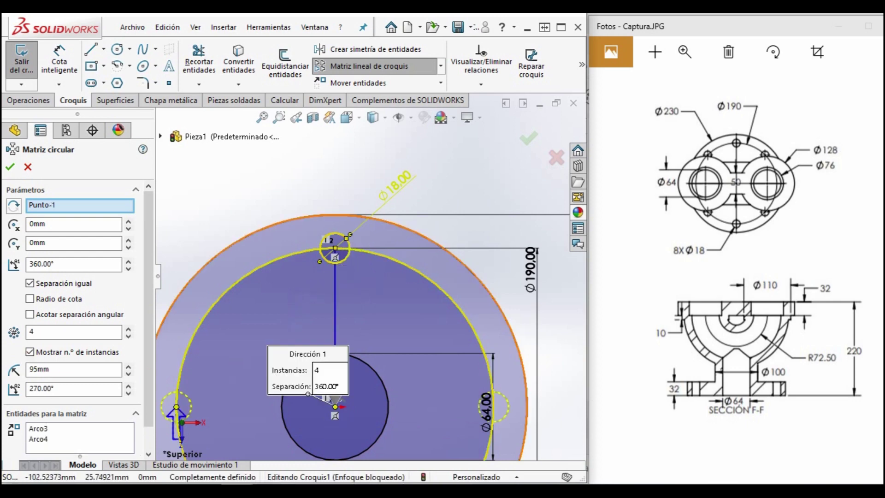
pyautogui.click(128, 328)
pyautogui.click(128, 328)
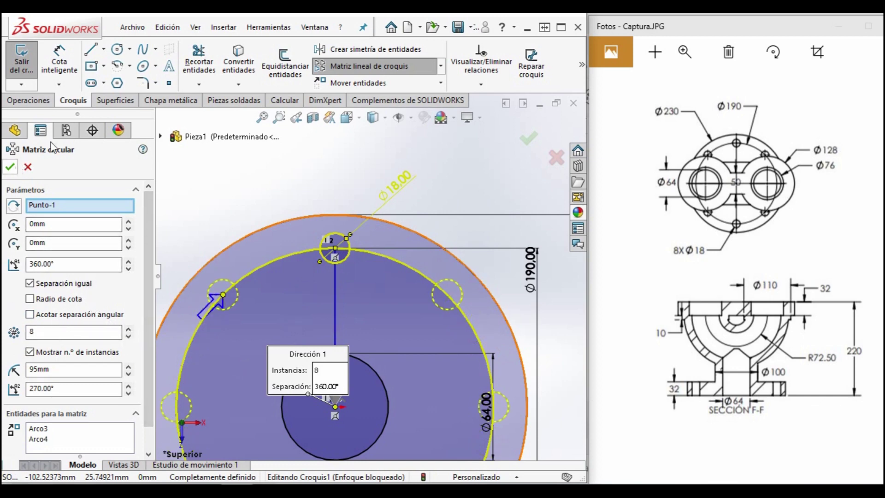
pyautogui.moveTo(78, 114); pyautogui.dragTo(77, 284)
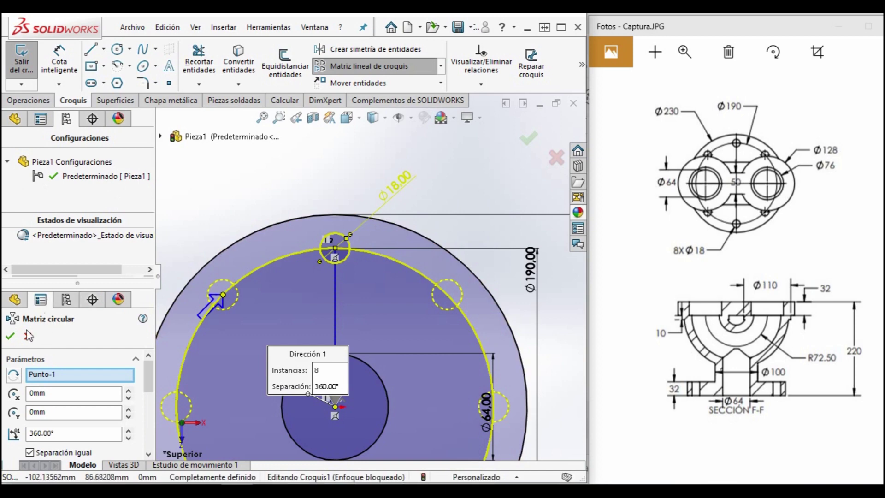
pyautogui.click(10, 336)
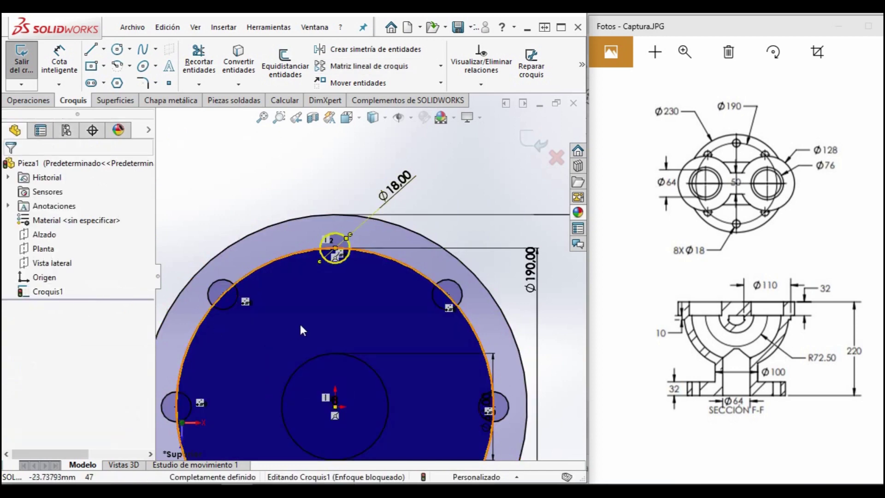
pyautogui.scroll(2, 373, 293)
pyautogui.click(392, 272)
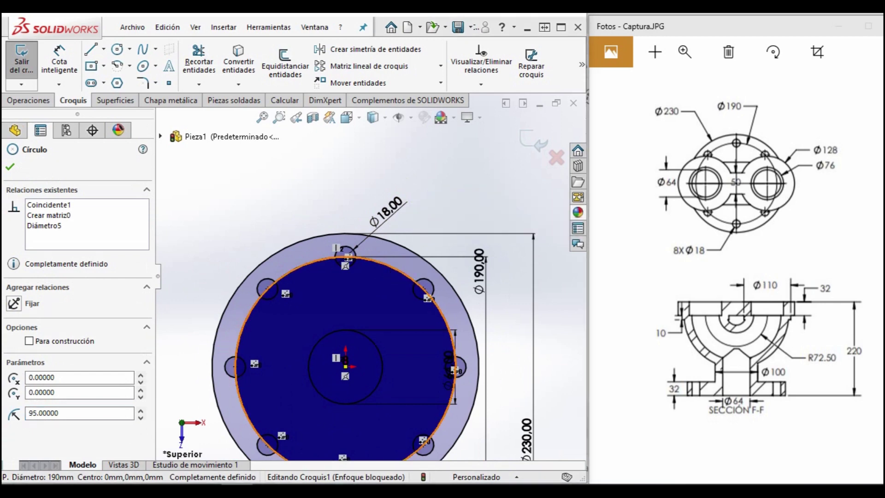
# Remove the Ø190 layout circle from Croquis1.
pyautogui.press('Escape')
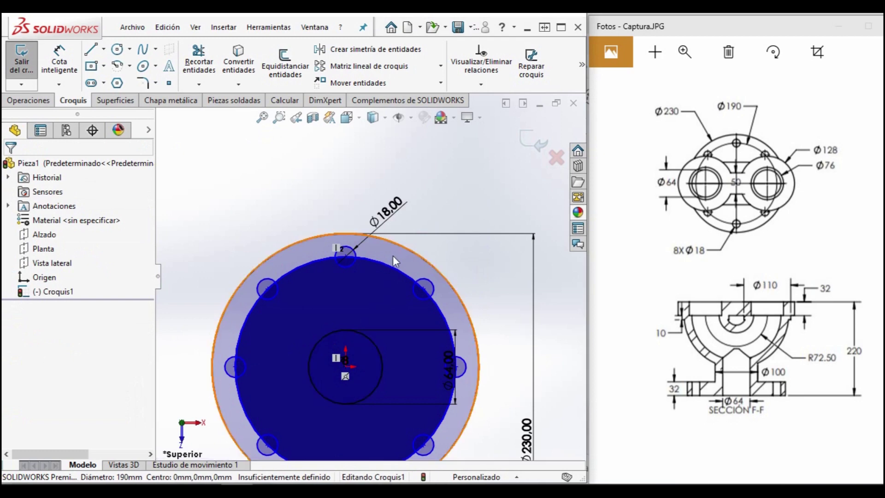
pyautogui.click(388, 264)
pyautogui.press('Escape')
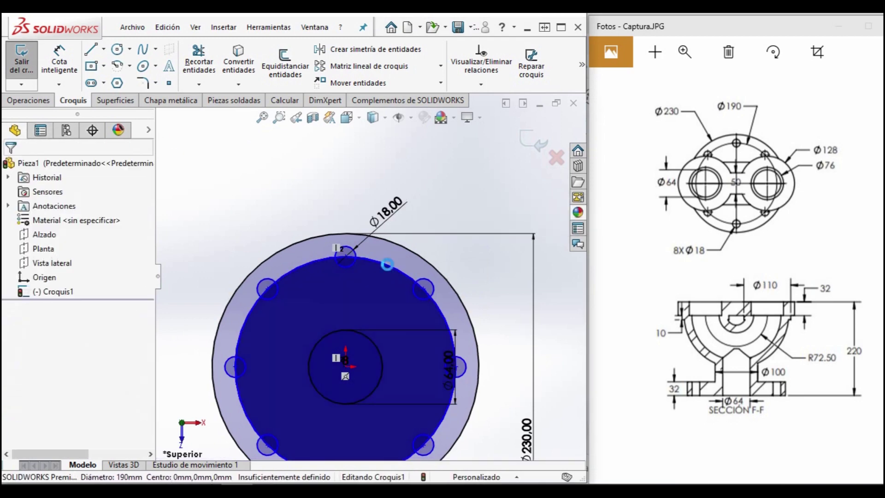
pyautogui.scroll(2, 331, 392)
pyautogui.click(331, 392)
pyautogui.press('Delete')
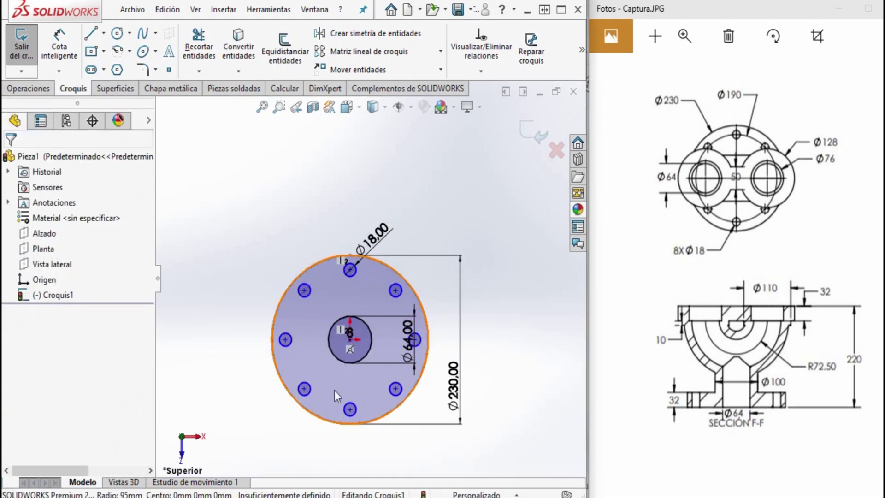
pyautogui.scroll(-3, 355, 328)
pyautogui.scroll(2, 375, 323)
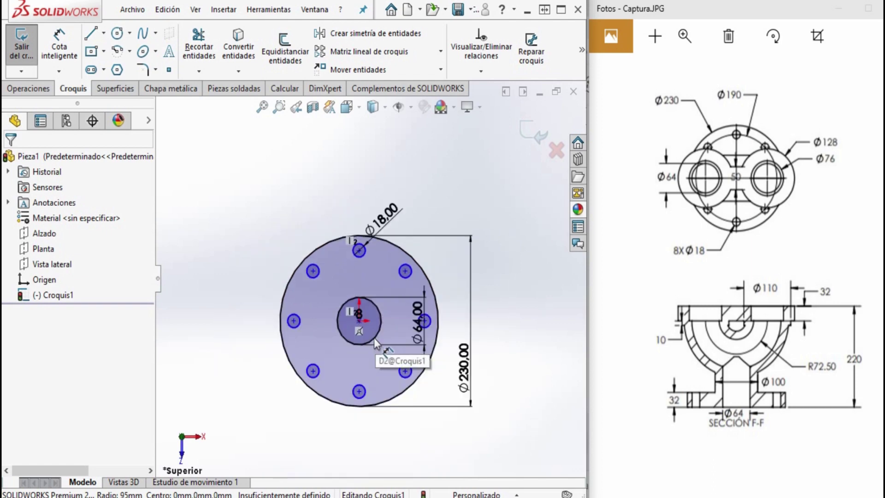
pyautogui.scroll(-3, 369, 323)
pyautogui.scroll(-3, 362, 304)
pyautogui.scroll(3, 364, 302)
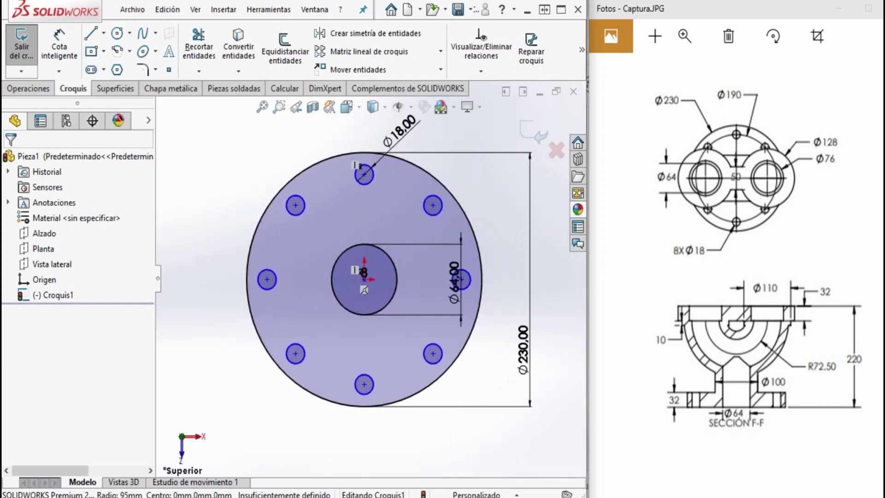
pyautogui.click(21, 92)
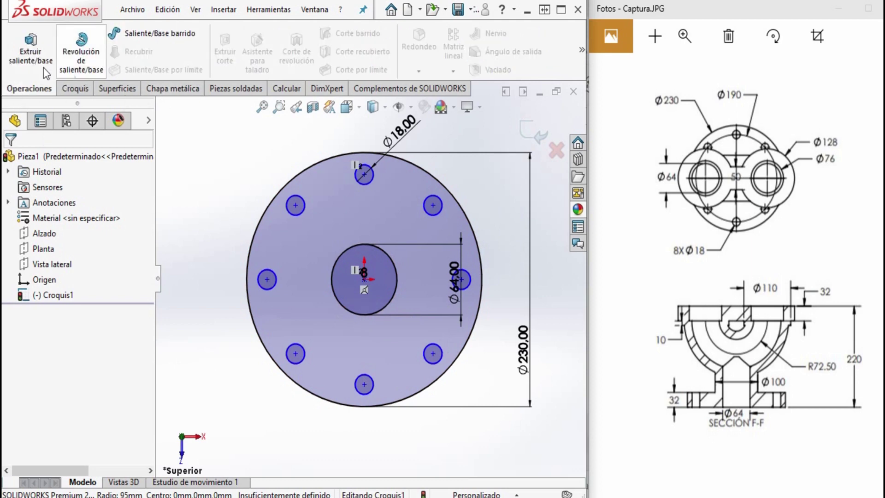
# Boss-extrude the flange sketch 32 mm deep as Saliente-Extruir1.
pyautogui.click(26, 61)
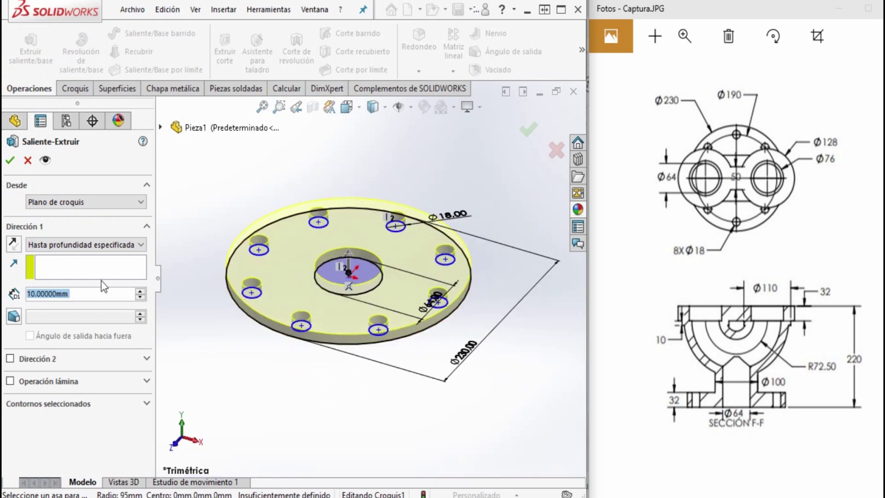
pyautogui.write('32')
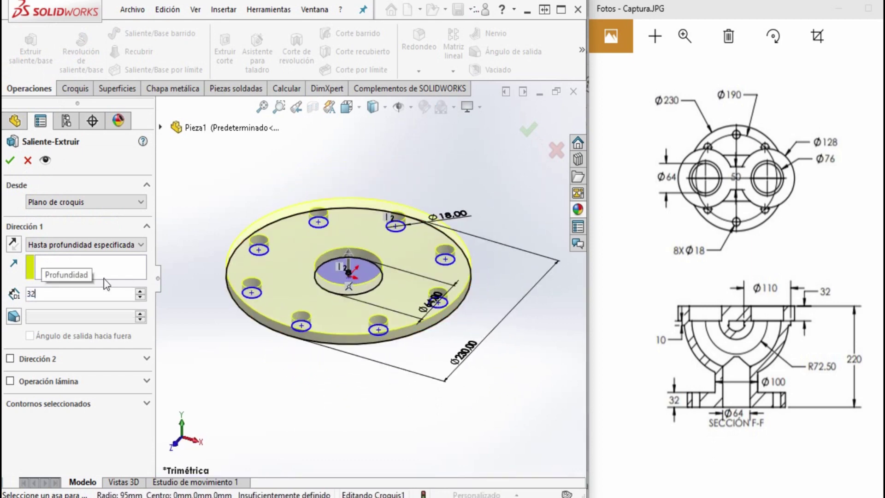
pyautogui.press('Return')
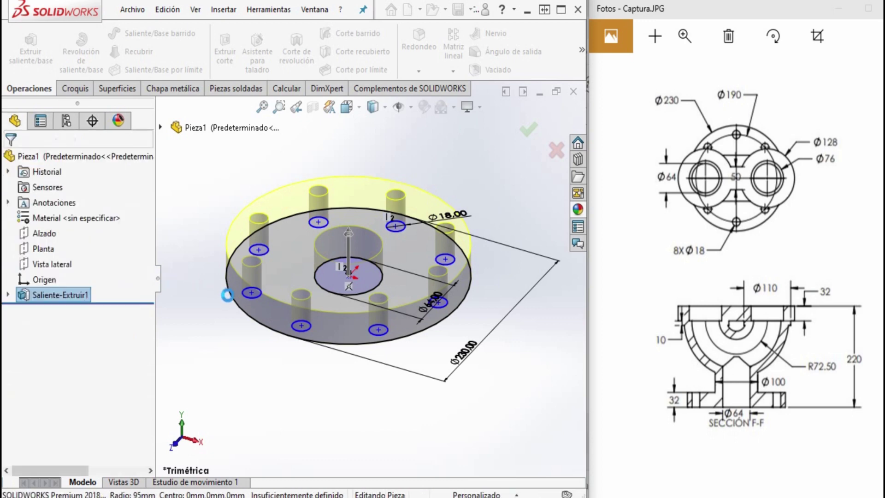
pyautogui.scroll(3, 238, 305)
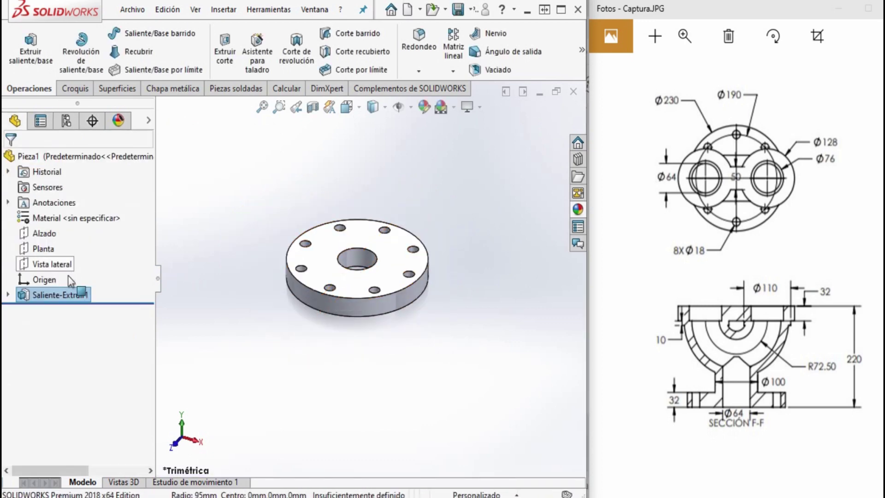
# Start a sketch on the Alzado plane, view it normal, and draw a vertical line from the origin.
pyautogui.click(37, 237)
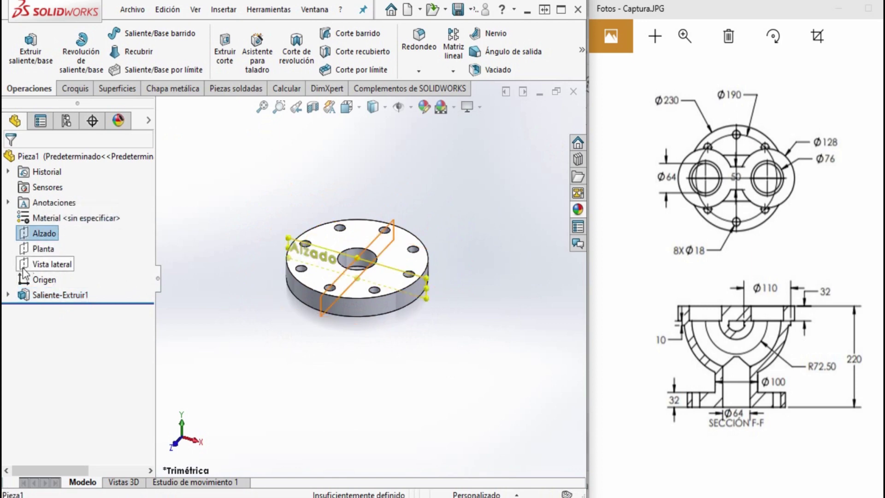
pyautogui.click(62, 92)
pyautogui.click(21, 46)
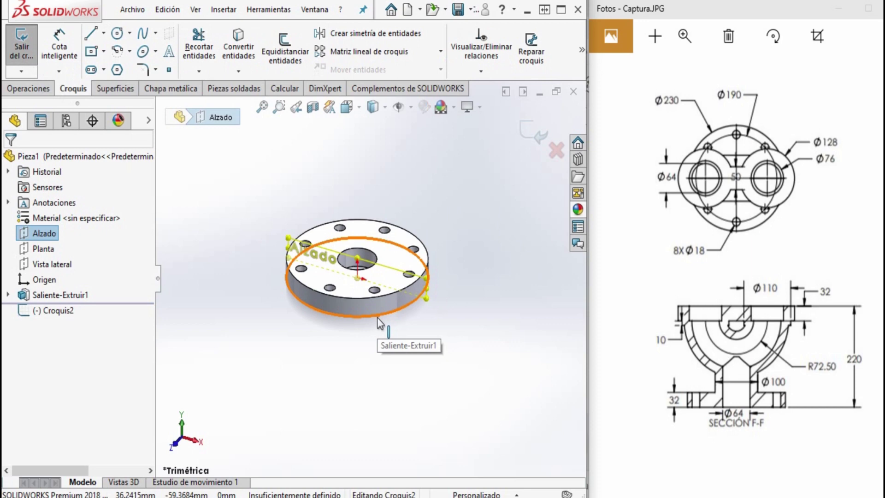
pyautogui.hotkey('ctrl', '8')
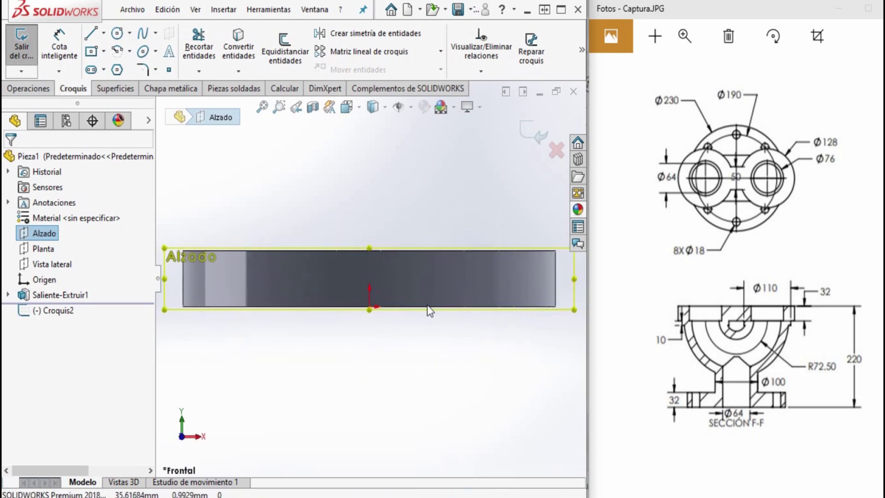
pyautogui.scroll(3, 365, 277)
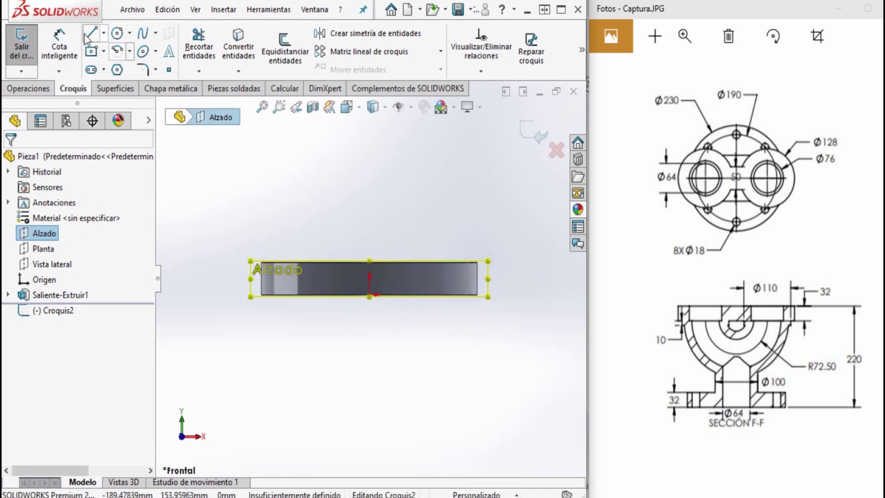
pyautogui.click(370, 295)
pyautogui.scroll(5, 374, 217)
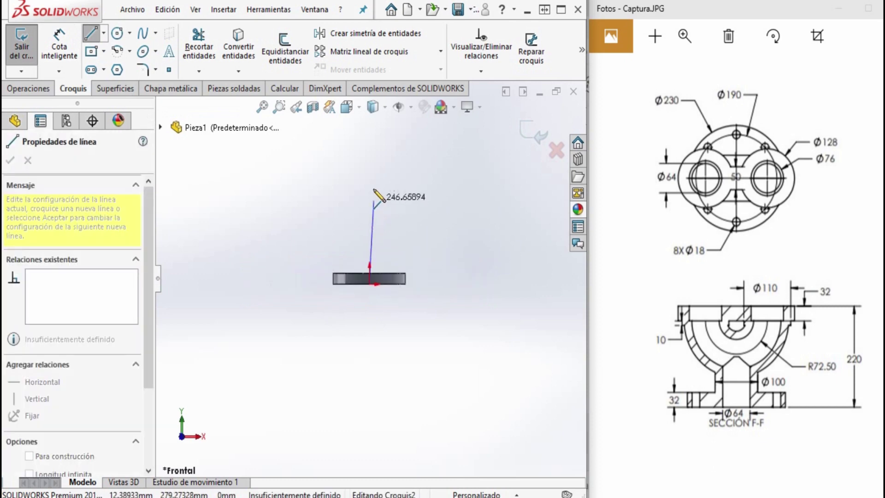
pyautogui.click(370, 199)
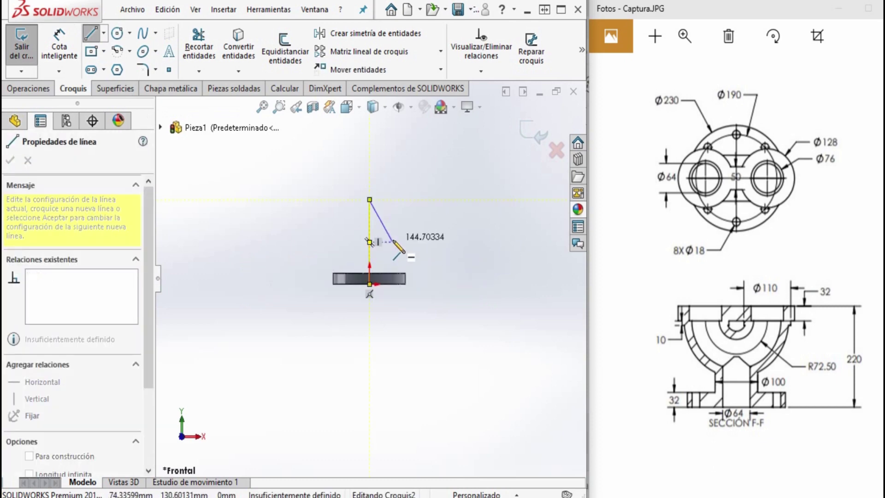
pyautogui.press('Escape')
# Dimension the vertical line 220 mm and exit Croquis2.
pyautogui.click(59, 46)
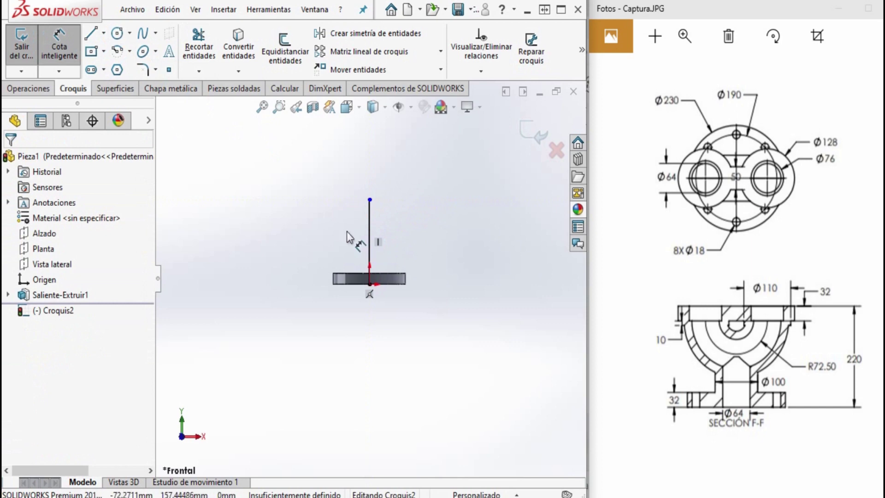
pyautogui.click(370, 237)
pyautogui.click(275, 233)
pyautogui.write('220')
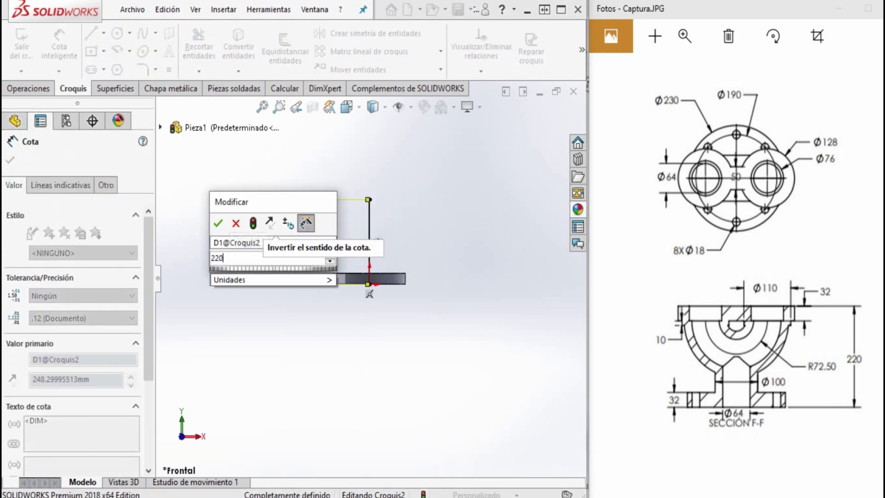
pyautogui.press('Return')
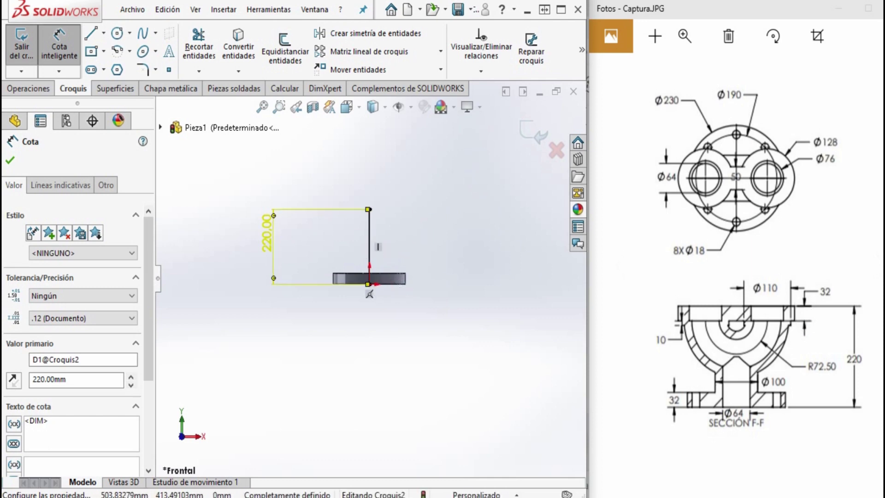
pyautogui.click(27, 92)
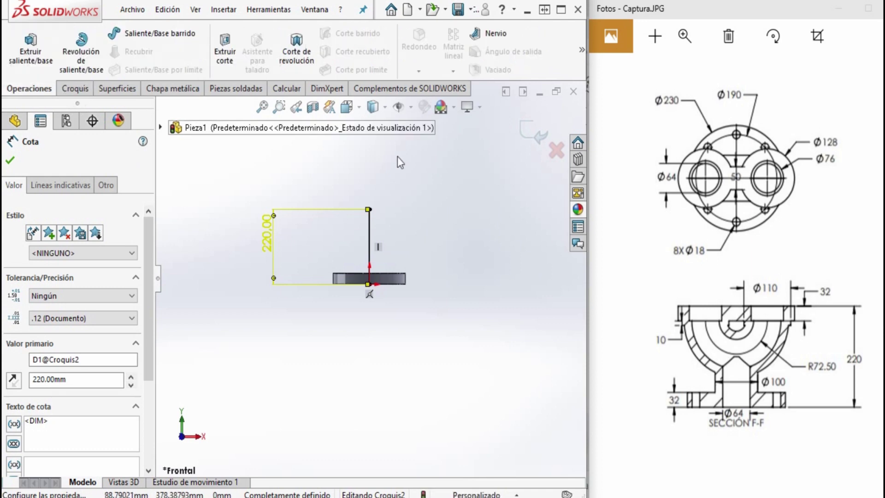
pyautogui.click(526, 130)
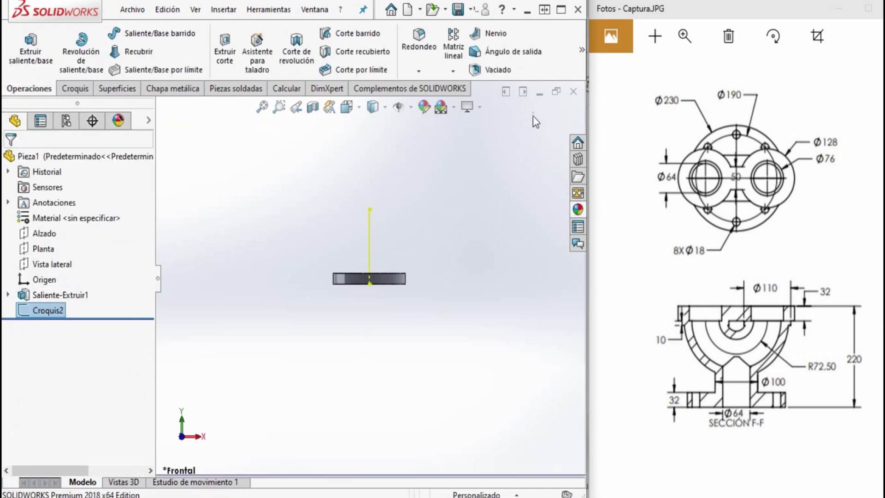
# Start a new reference plane and orbit the part to see the flange face.
pyautogui.click(580, 51)
pyautogui.click(469, 114)
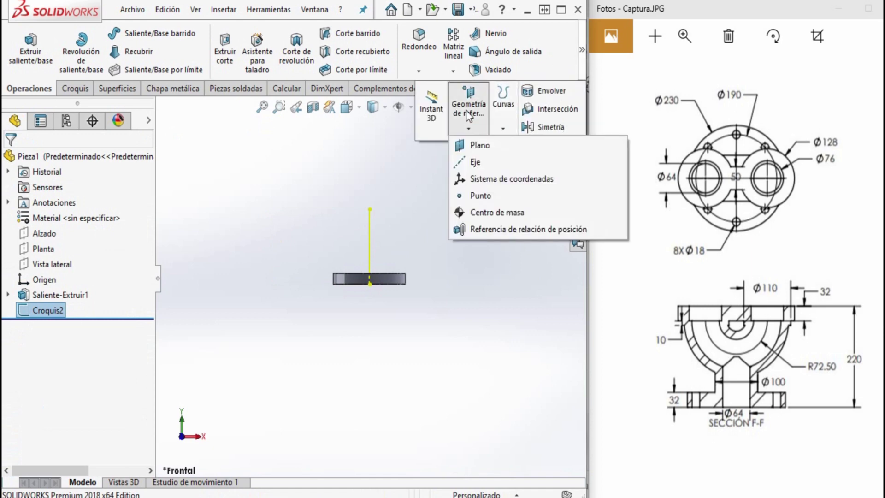
pyautogui.click(468, 144)
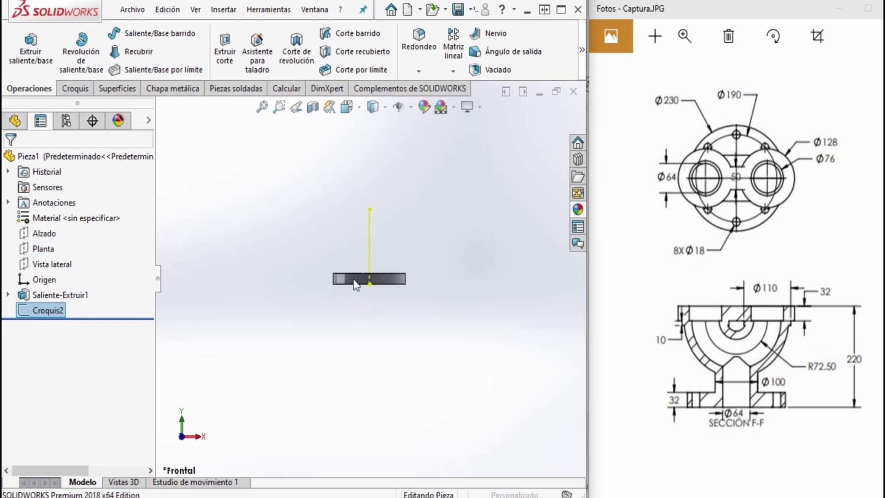
pyautogui.scroll(-2, 364, 295)
pyautogui.scroll(-3, 368, 285)
pyautogui.scroll(-2, 361, 249)
pyautogui.scroll(3, 381, 170)
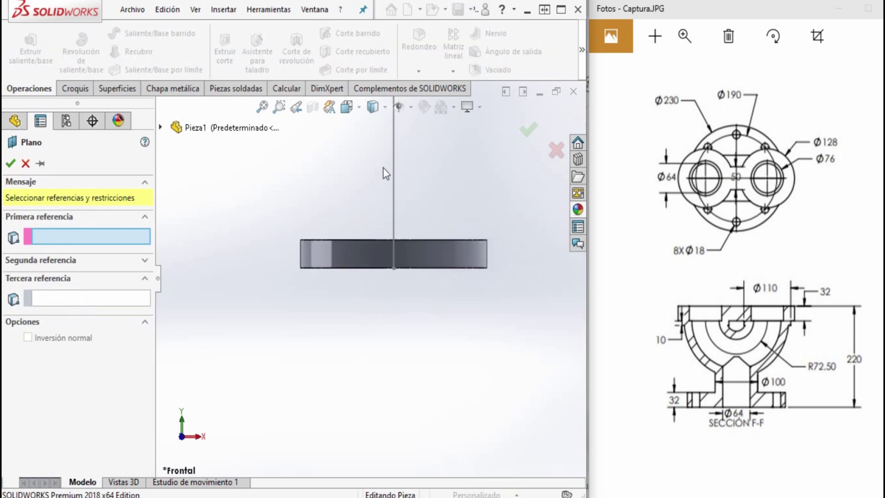
pyautogui.moveTo(389, 328)
pyautogui.mouseDown(button='middle')
pyautogui.moveTo(420, 192)
pyautogui.moveTo(400, 372)
pyautogui.moveTo(369, 373)
pyautogui.moveTo(421, 211)
pyautogui.mouseUp(button='middle')
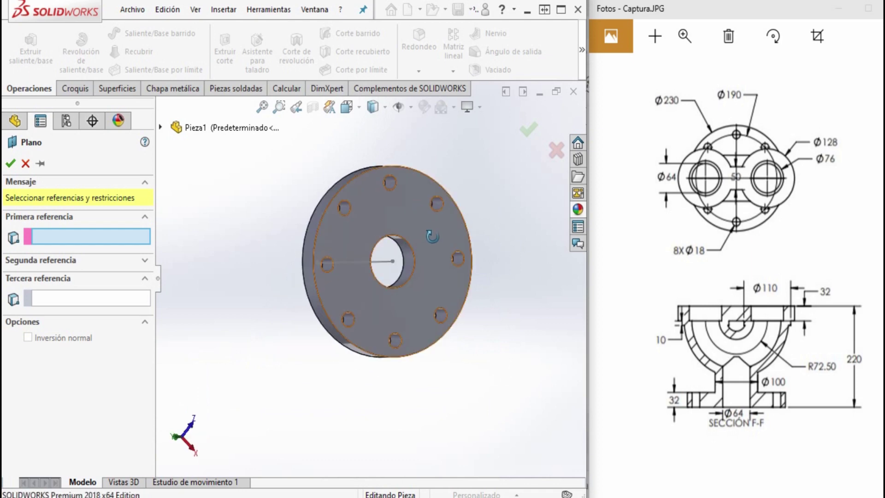
# Offset Plano1 220 mm from the flange face, flipped to the opposite side.
pyautogui.click(431, 265)
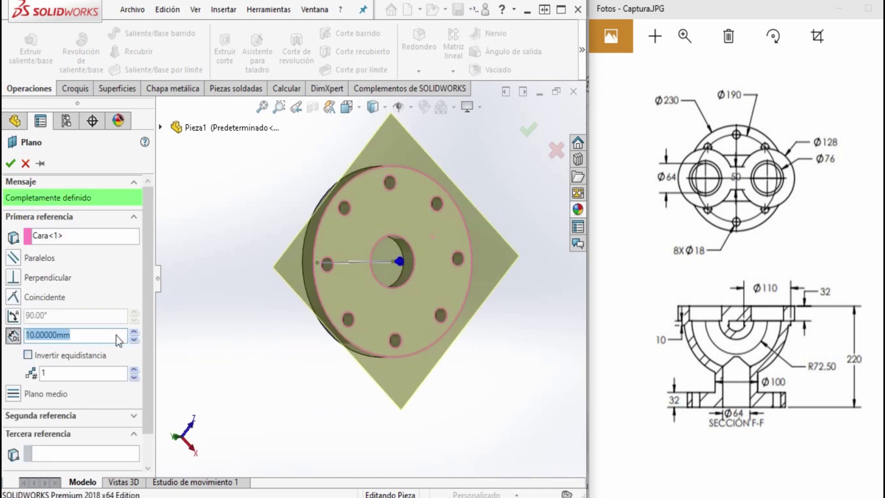
pyautogui.write('220')
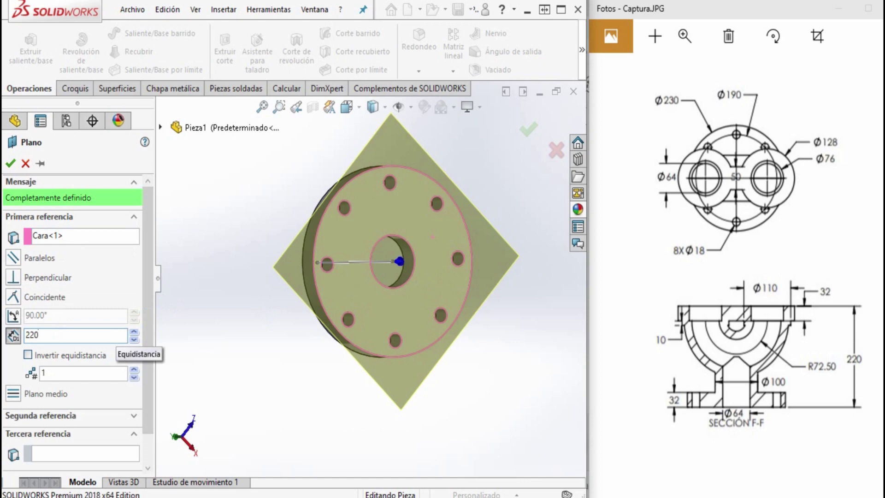
pyautogui.press('Return')
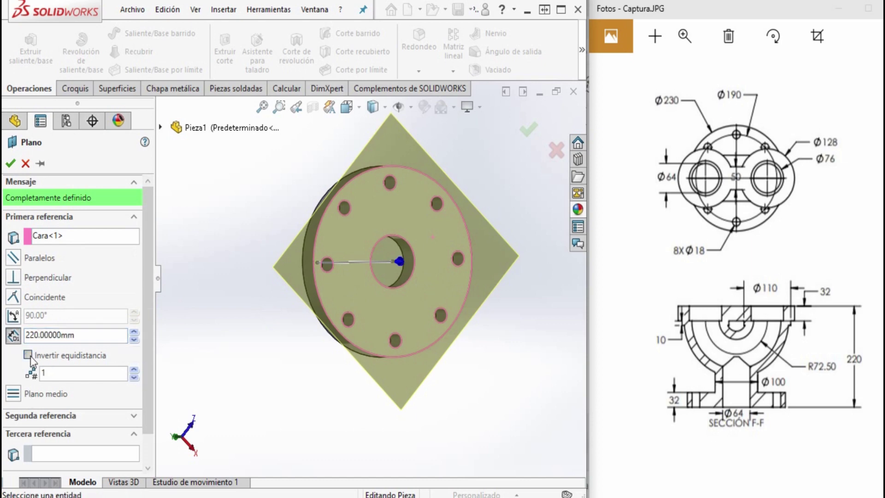
pyautogui.click(28, 355)
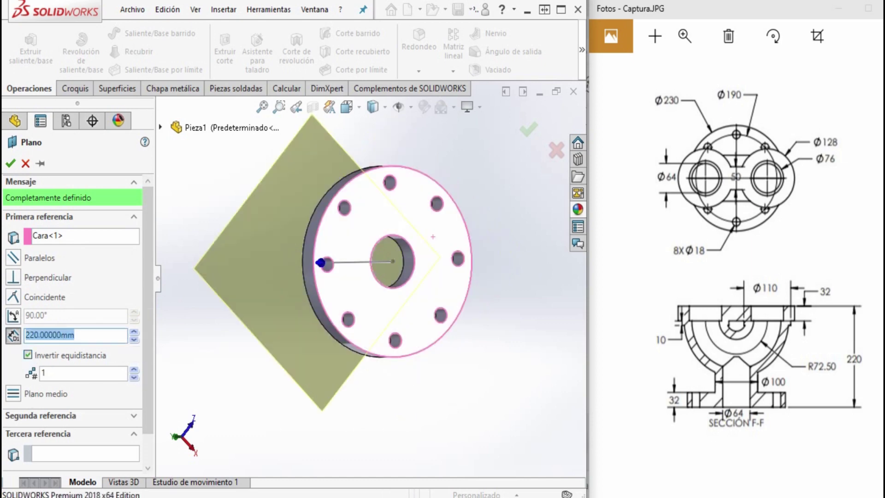
pyautogui.click(10, 163)
pyautogui.moveTo(317, 289)
pyautogui.mouseDown(button='middle')
pyautogui.moveTo(384, 421)
pyautogui.moveTo(372, 388)
pyautogui.mouseUp(button='middle')
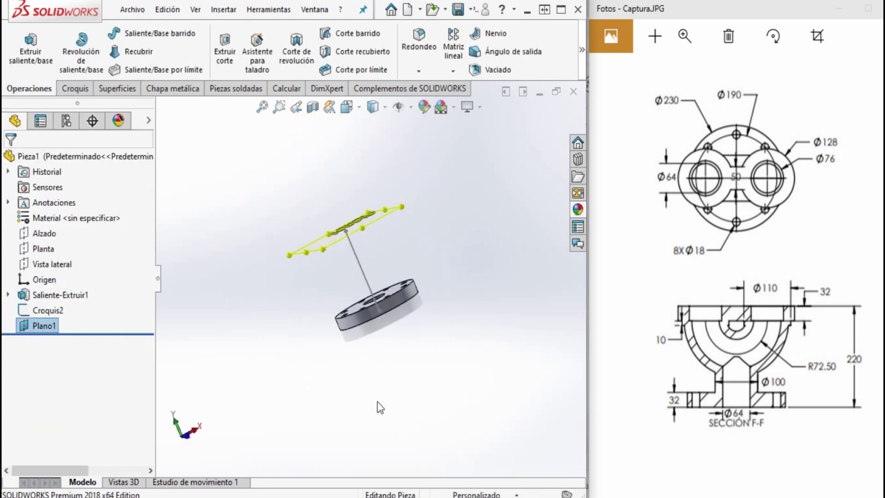
# Start sketch Croquis3 on Plano1, viewed normal to the plane.
pyautogui.moveTo(382, 276); pyautogui.dragTo(381, 296, button='middle')
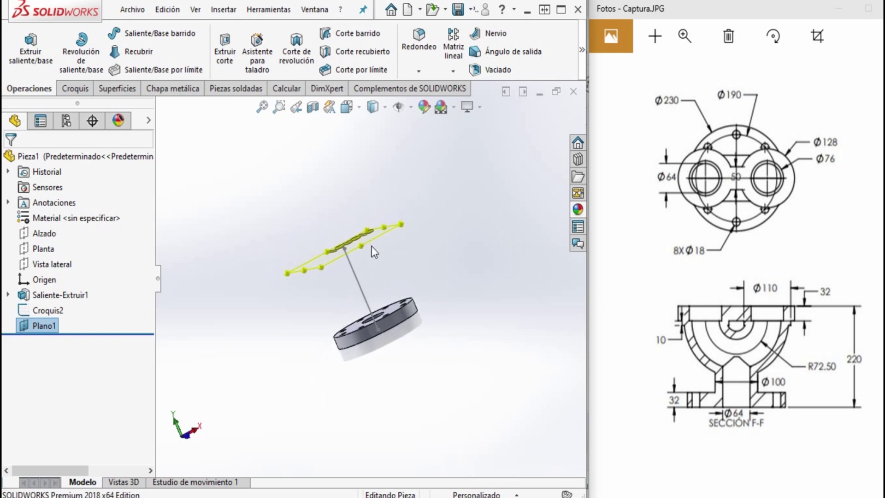
pyautogui.scroll(-3, 381, 299)
pyautogui.scroll(2, 380, 299)
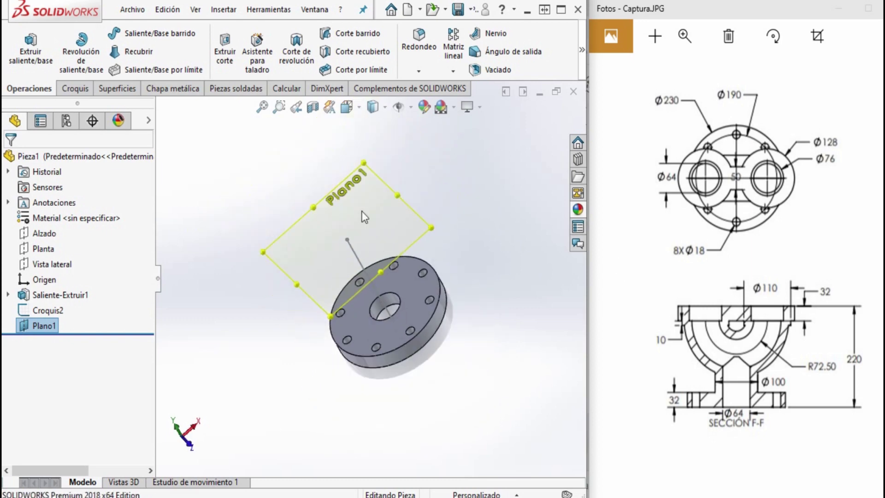
pyautogui.click(363, 235)
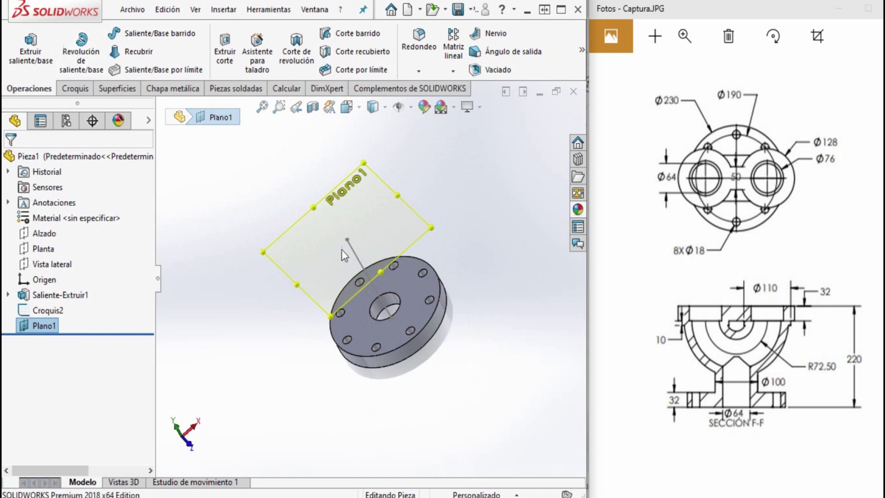
pyautogui.click(69, 90)
pyautogui.click(26, 46)
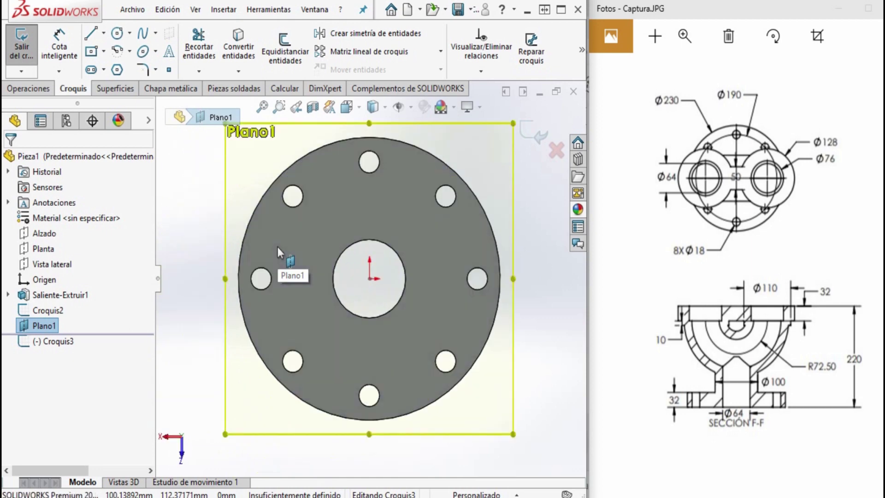
pyautogui.hotkey('ctrl', '8')
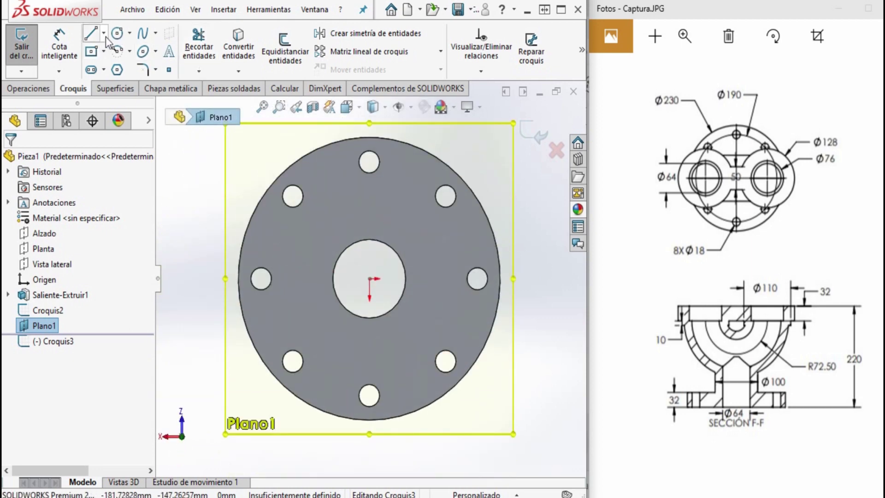
# Draw a vertical midpoint line centred on the origin and dimension it 50 mm.
pyautogui.click(104, 33)
pyautogui.click(132, 87)
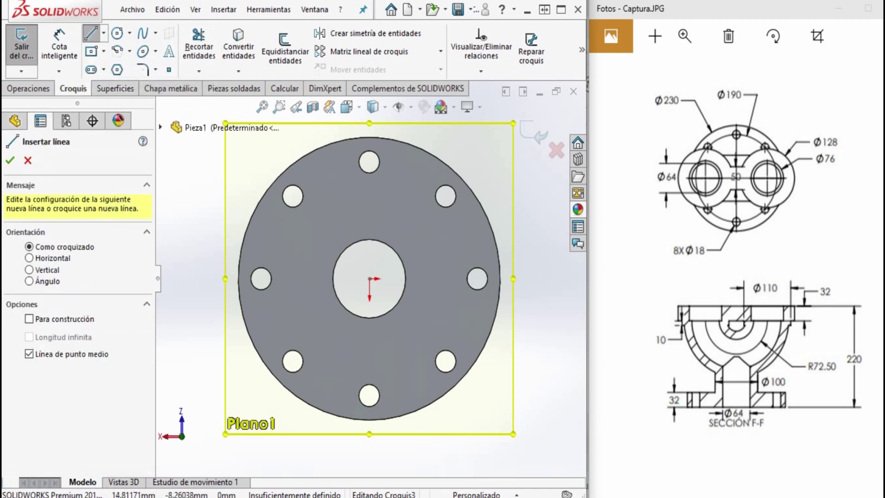
pyautogui.click(370, 279)
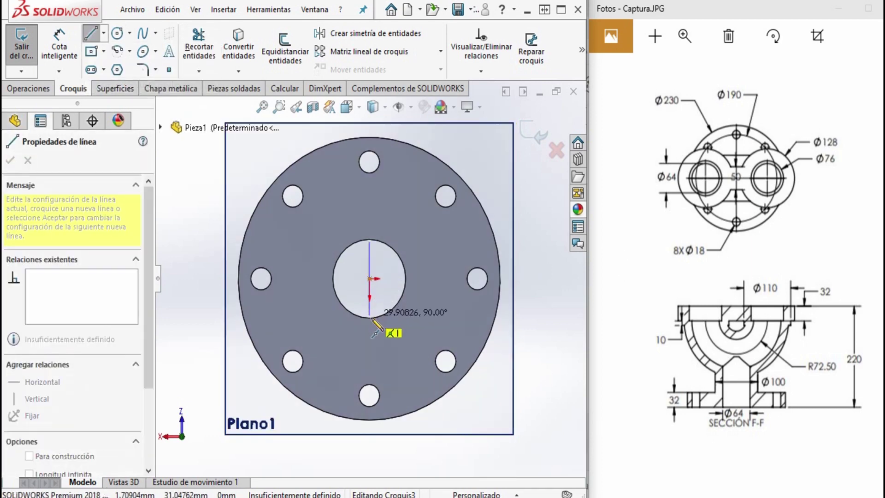
pyautogui.click(370, 331)
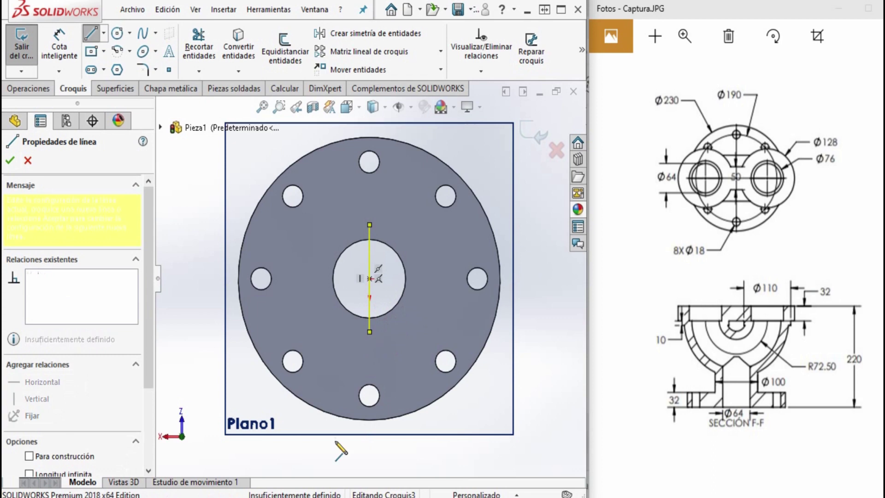
pyautogui.press('Escape')
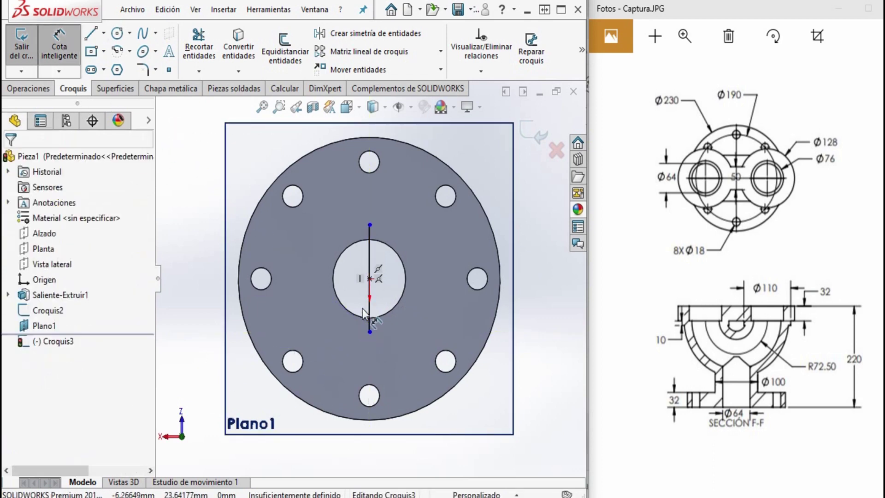
pyautogui.click(294, 302)
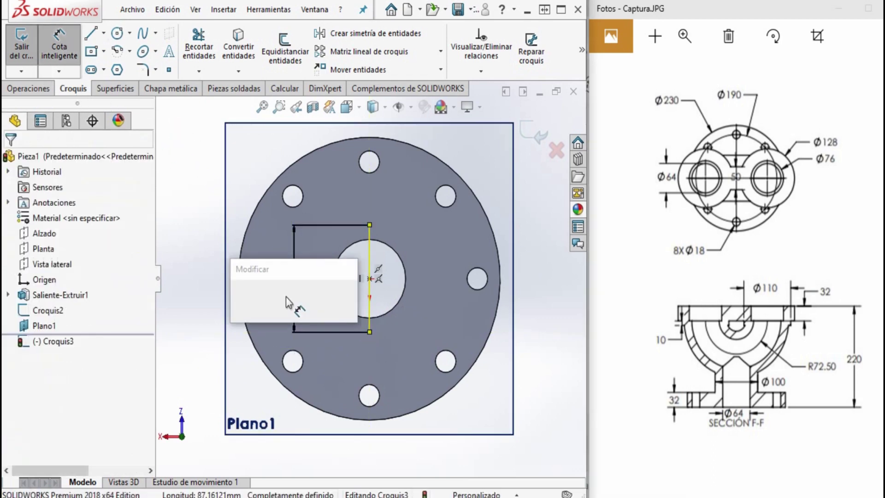
pyautogui.write('50')
pyautogui.press('Return')
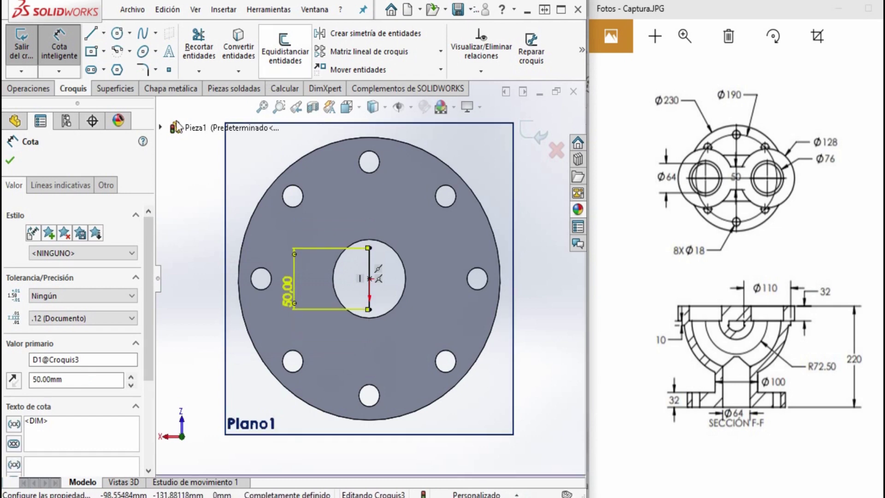
pyautogui.click(125, 38)
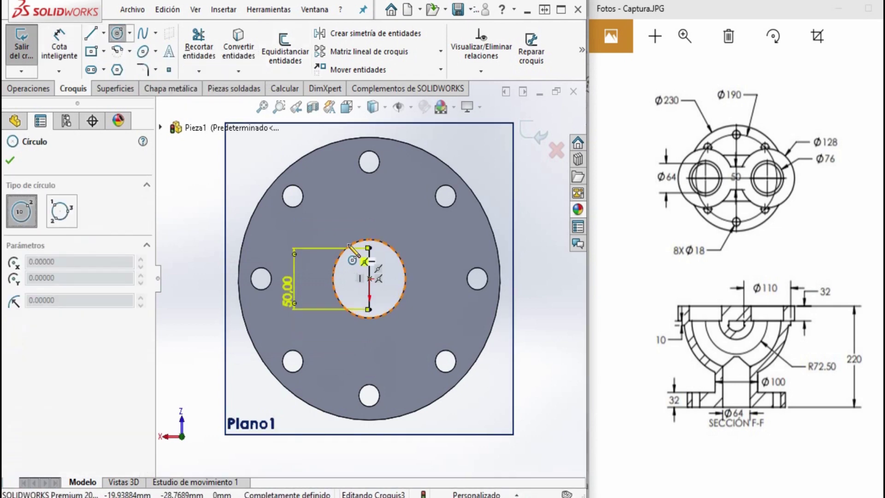
# Draw outline lines off the vertical line's top end and a horizontal line from the origin.
pyautogui.click(104, 32)
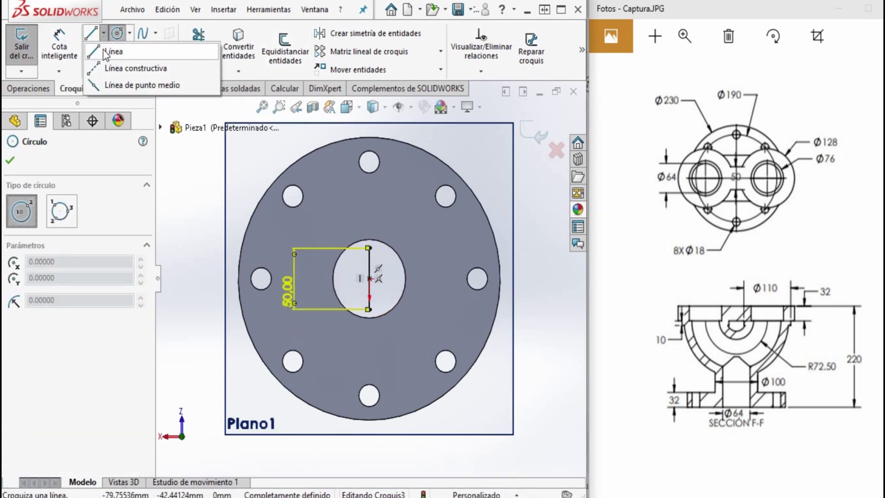
pyautogui.click(115, 51)
pyautogui.click(369, 248)
pyautogui.click(554, 248)
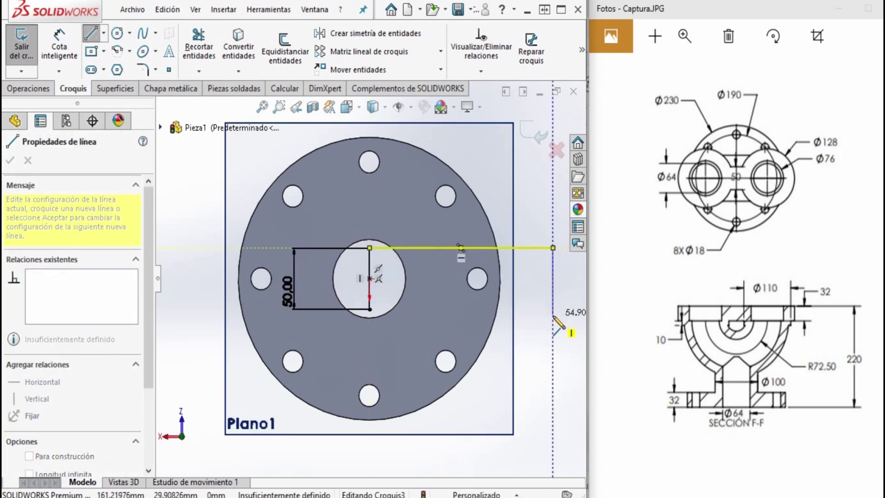
pyautogui.click(553, 309)
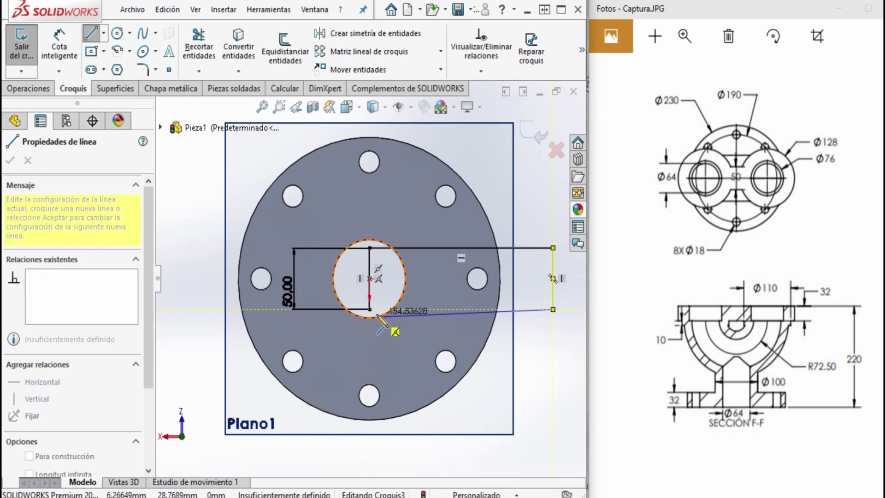
pyautogui.click(369, 279)
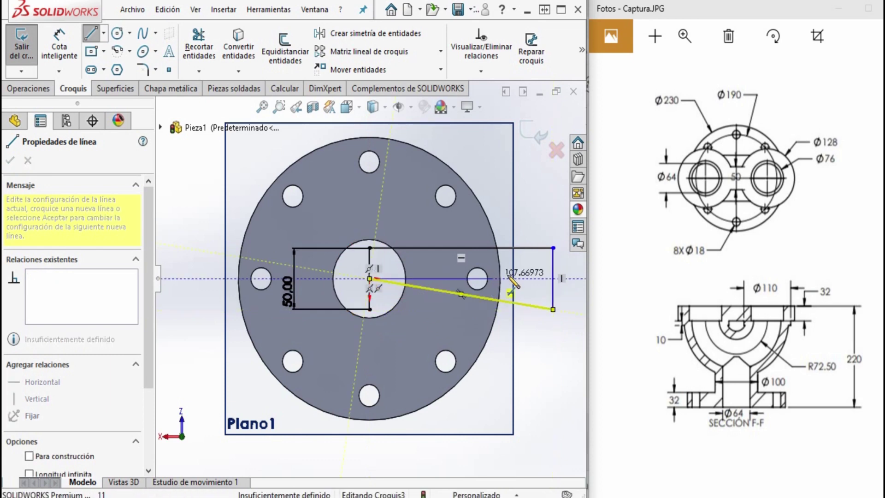
pyautogui.doubleClick(529, 278)
pyautogui.press('Escape')
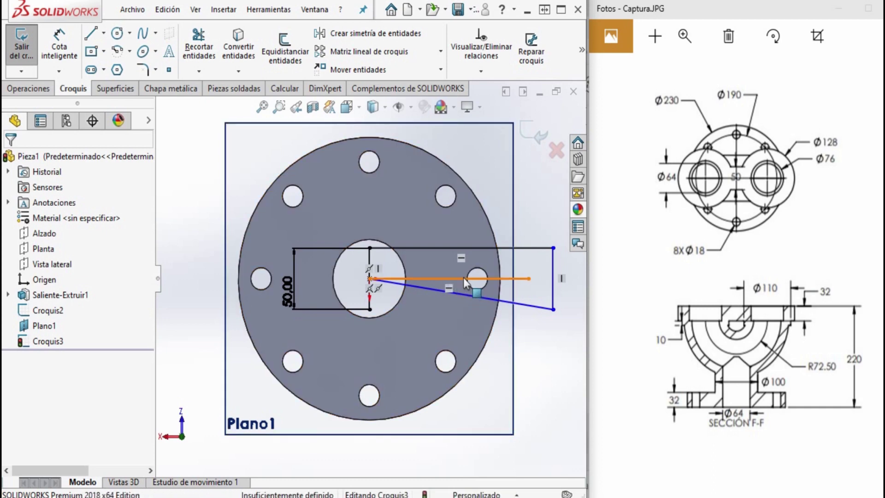
# Dimension the horizontal line from the origin to 72.50 mm.
pyautogui.click(443, 279)
pyautogui.click(45, 48)
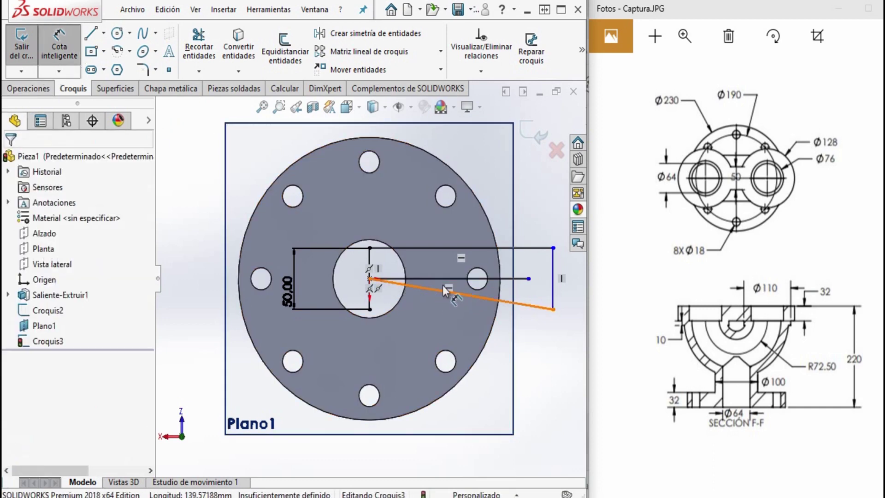
pyautogui.click(441, 323)
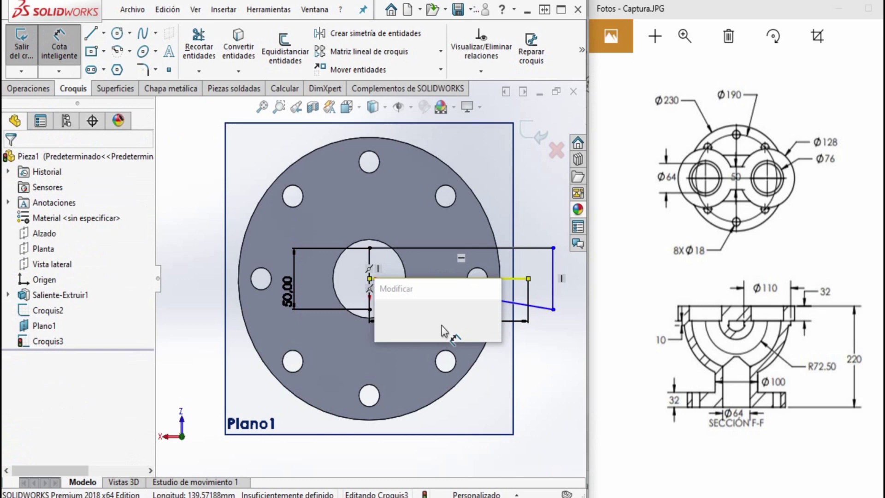
pyautogui.write('72.50')
pyautogui.press('Return')
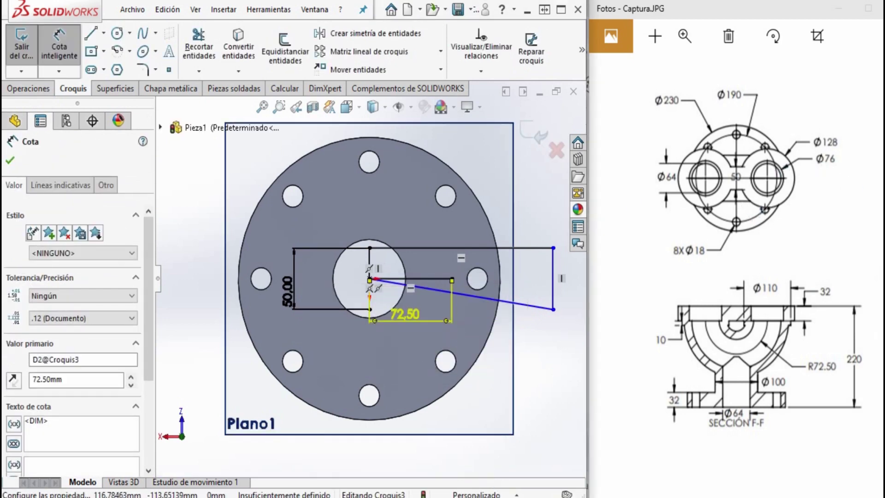
pyautogui.click(121, 38)
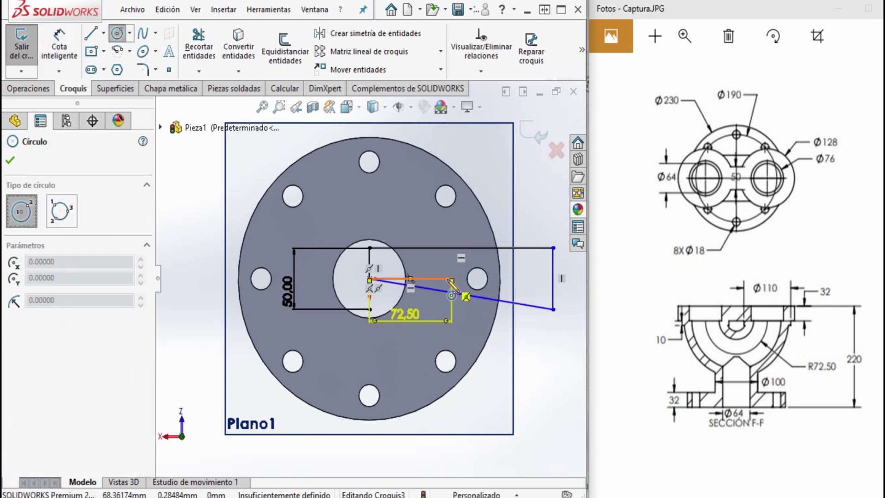
# Draw a circle centred on the 72.50 line's endpoint and dimension it Ø128 mm.
pyautogui.click(452, 279)
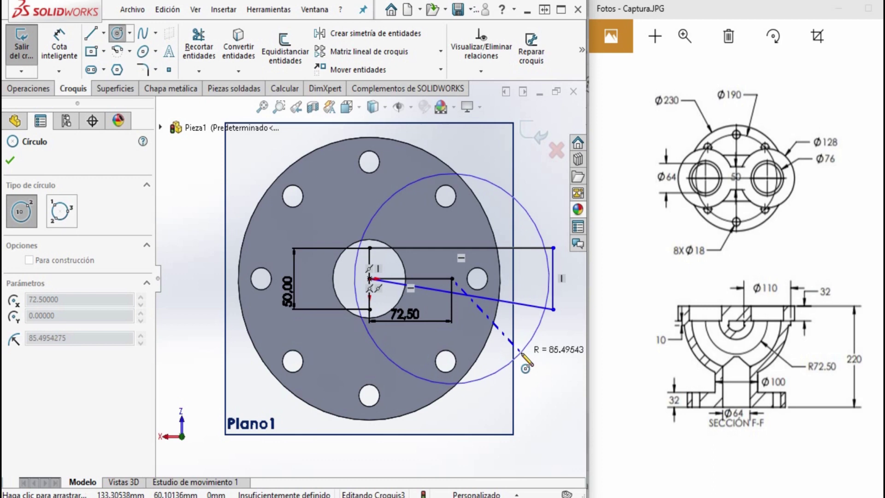
pyautogui.click(521, 355)
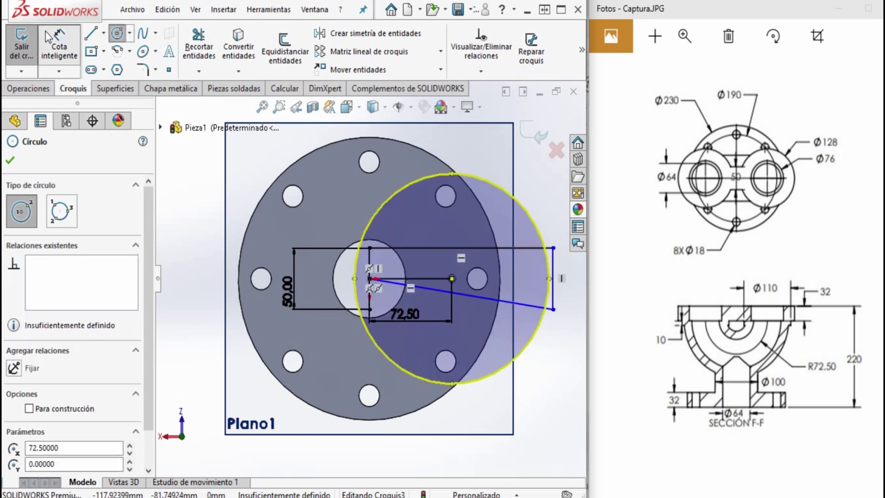
pyautogui.click(59, 46)
pyautogui.click(530, 224)
pyautogui.click(558, 366)
pyautogui.write('128')
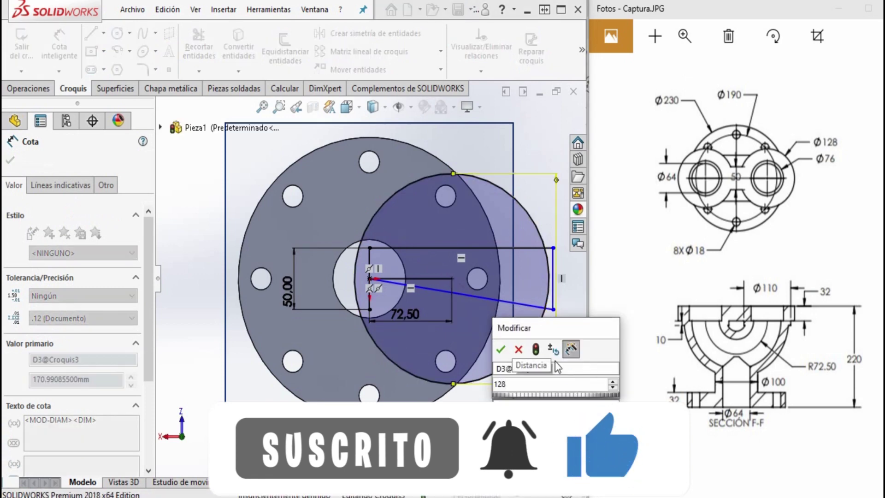
pyautogui.press('Return')
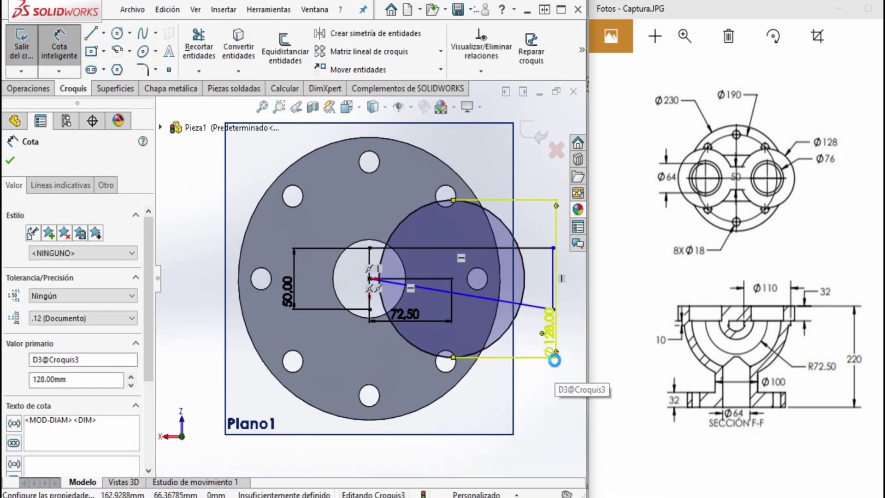
pyautogui.press('c')
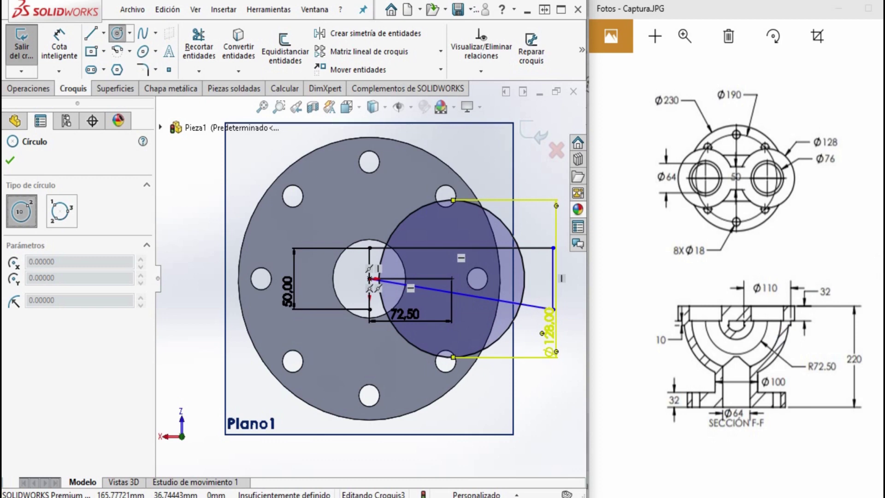
# Draw a smaller concentric circle at the port point and dimension it Ø76 mm.
pyautogui.click(452, 278)
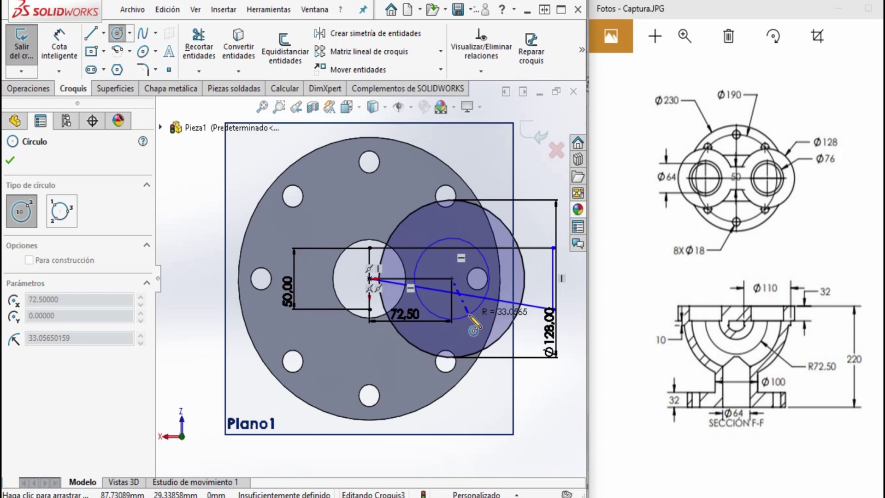
pyautogui.click(469, 315)
pyautogui.click(59, 46)
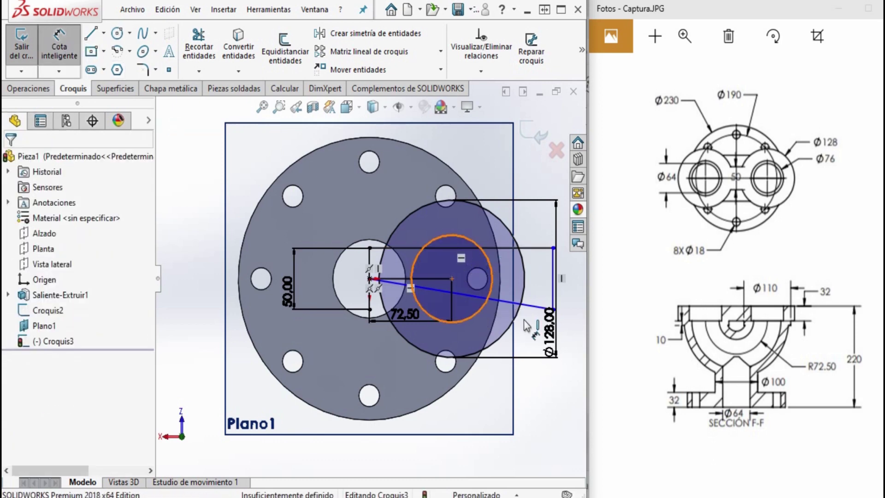
pyautogui.click(485, 252)
pyautogui.click(536, 405)
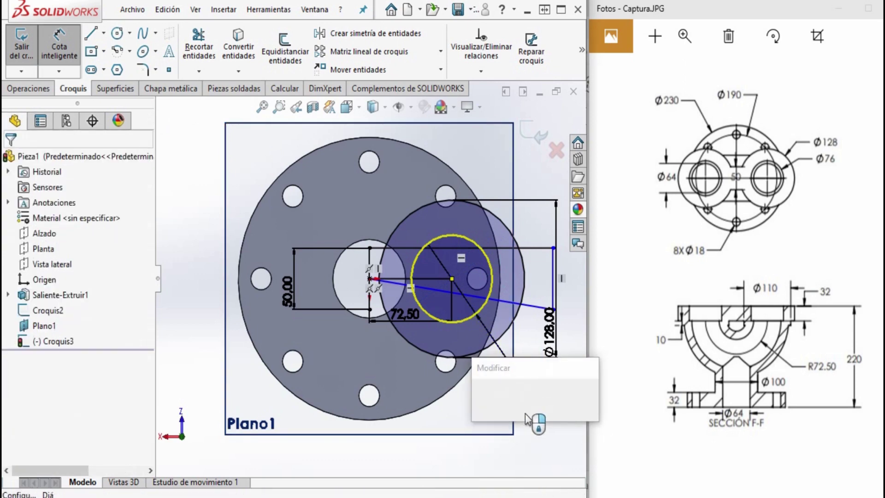
pyautogui.write('76')
pyautogui.press('Return')
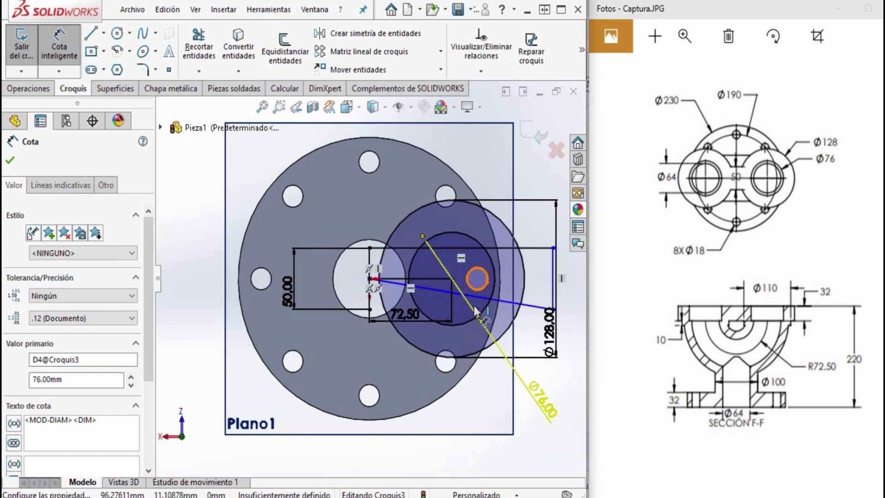
pyautogui.scroll(-2, 306, 256)
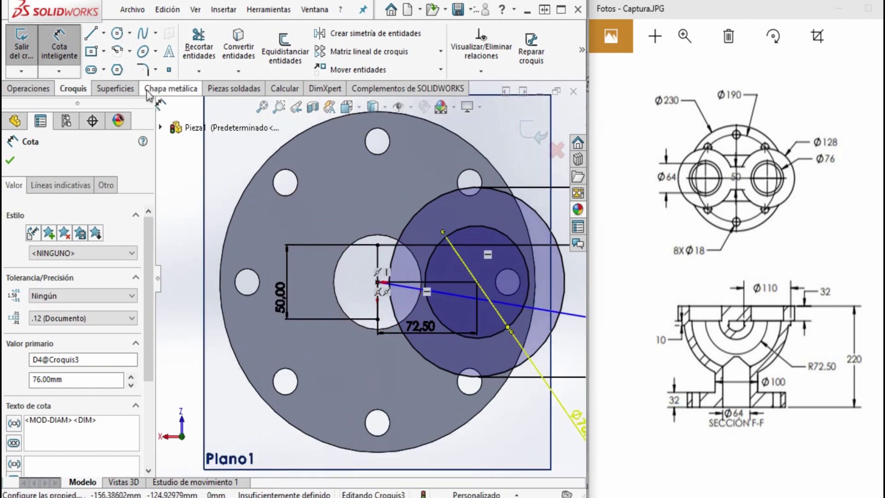
# Draw lines down the vertical edge and across the lower corner of the port outline.
pyautogui.press('l')
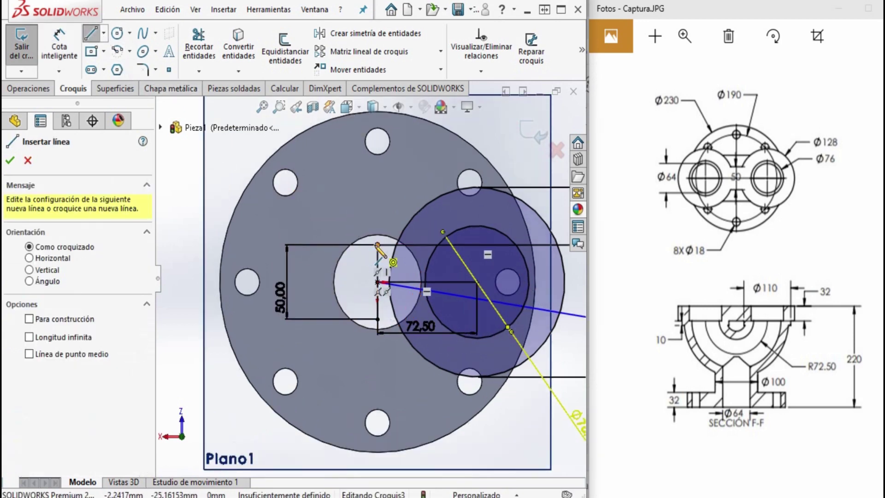
pyautogui.click(377, 245)
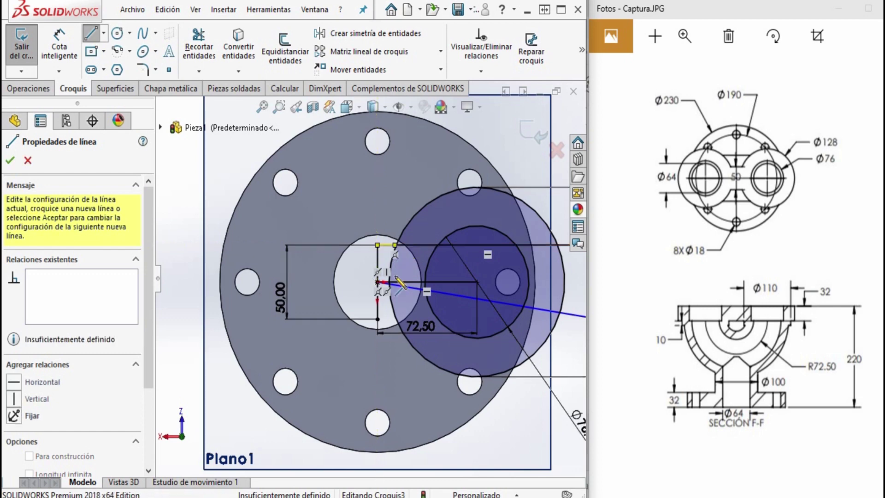
pyautogui.click(378, 319)
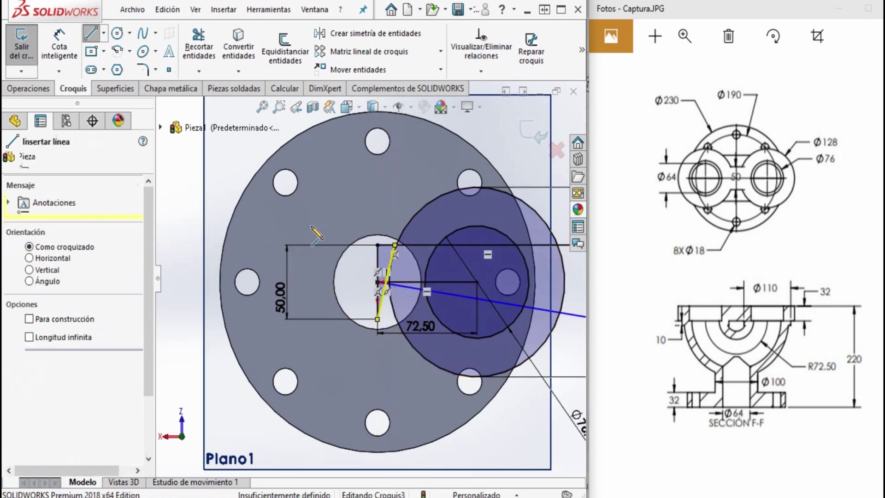
pyautogui.click(386, 325)
pyautogui.click(378, 321)
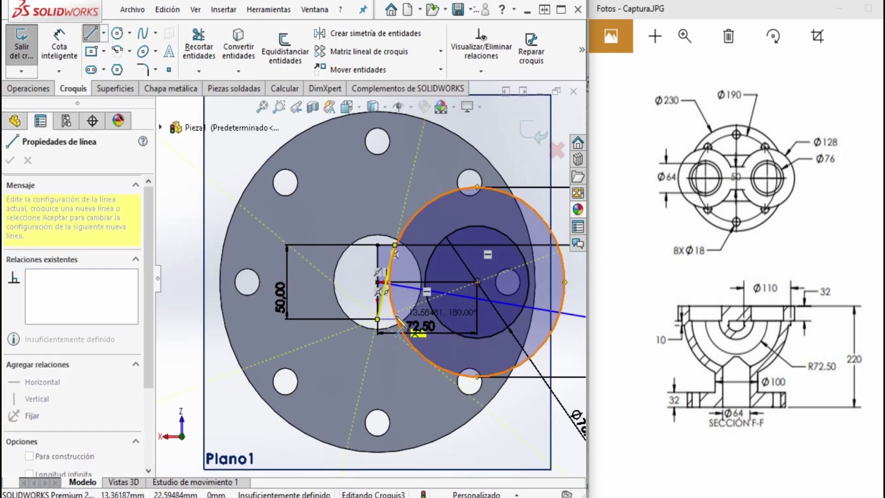
pyautogui.press('Escape')
pyautogui.press('Escape')
# Trim the segments between the circles and delete two leftover short lines.
pyautogui.click(207, 44)
pyautogui.moveTo(466, 269)
pyautogui.mouseDown()
pyautogui.moveTo(458, 306)
pyautogui.moveTo(405, 265)
pyautogui.mouseUp()
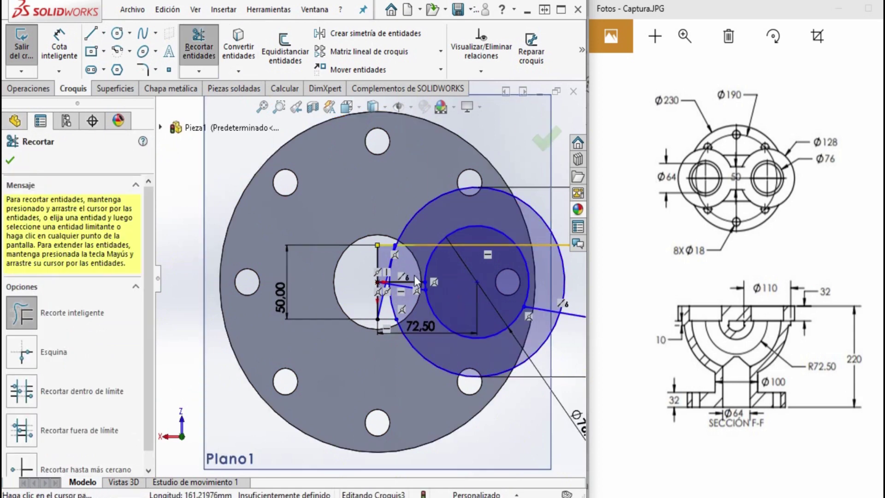
pyautogui.moveTo(414, 300); pyautogui.dragTo(415, 258)
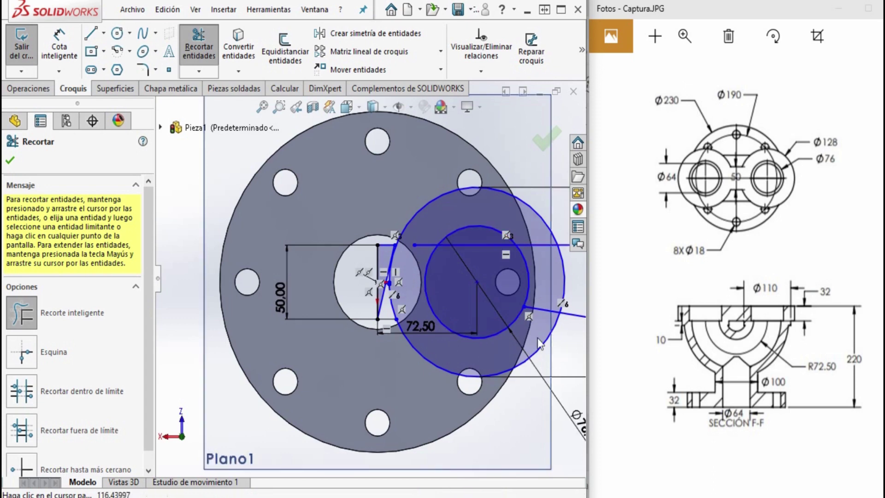
pyautogui.press('Escape')
pyautogui.click(548, 312)
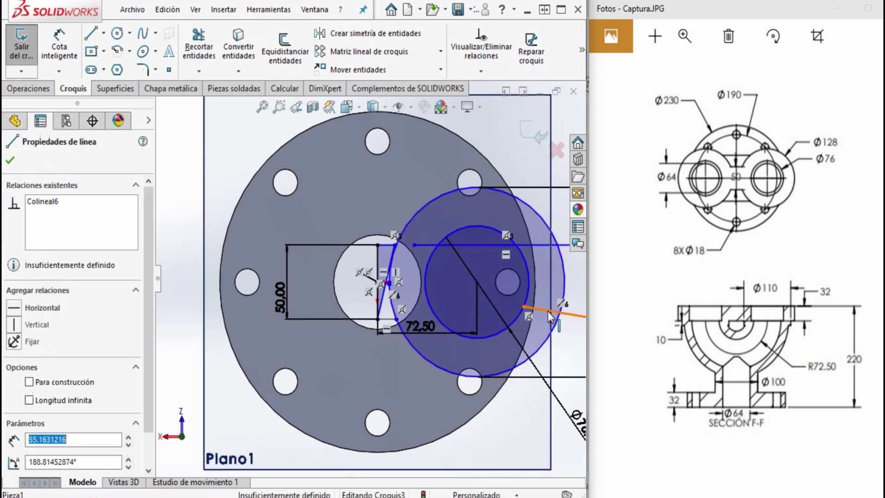
pyautogui.press('Delete')
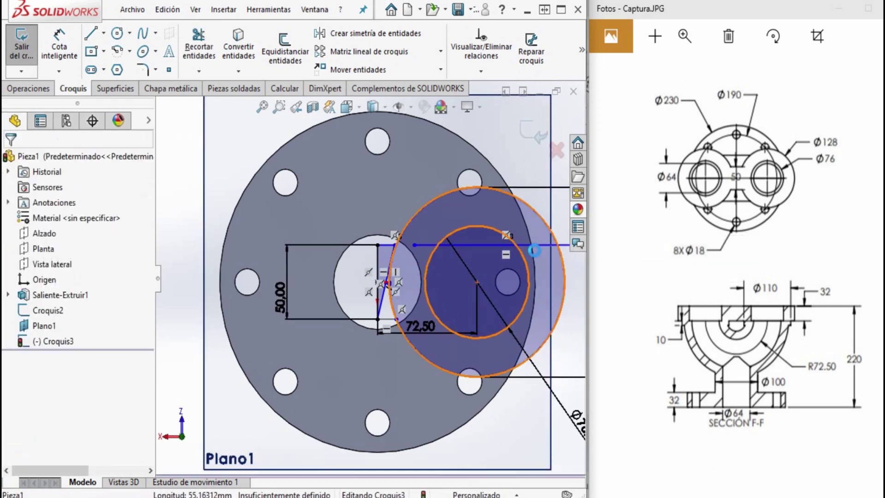
pyautogui.click(539, 249)
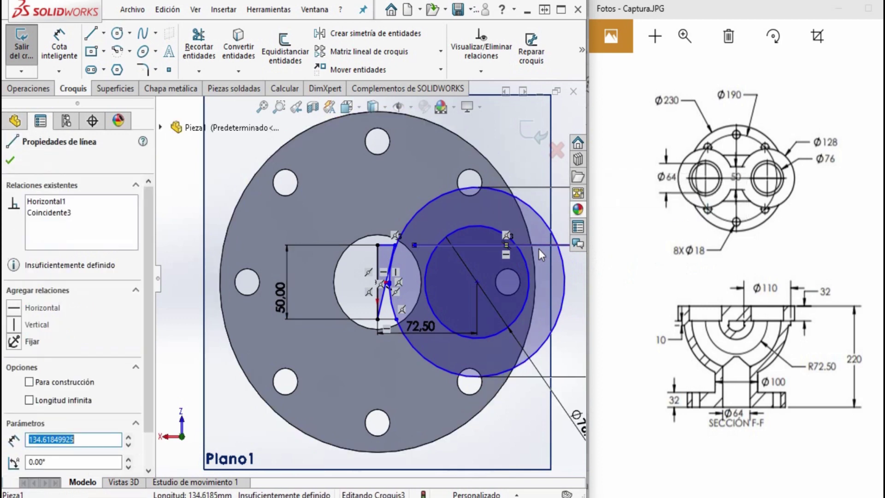
pyautogui.press('Delete')
# Trim the sloped segment and the top horizontal line's right part to close the outline.
pyautogui.scroll(-2, 381, 328)
pyautogui.scroll(-3, 383, 327)
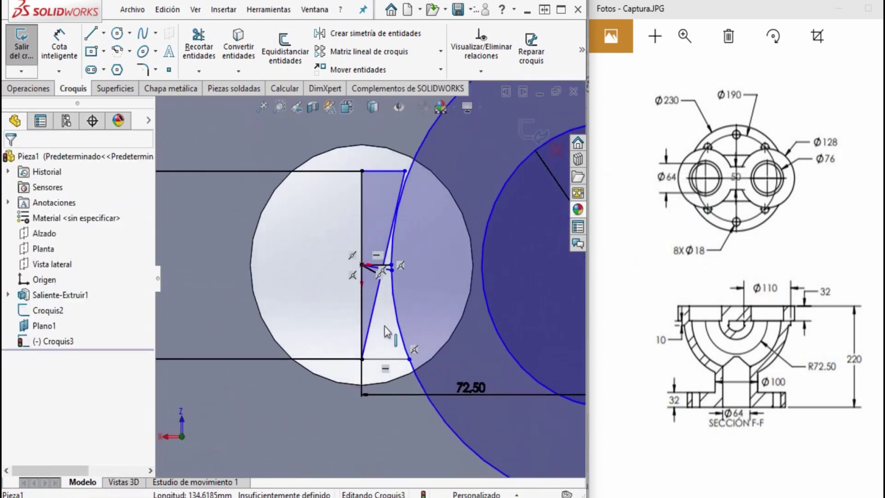
pyautogui.click(214, 42)
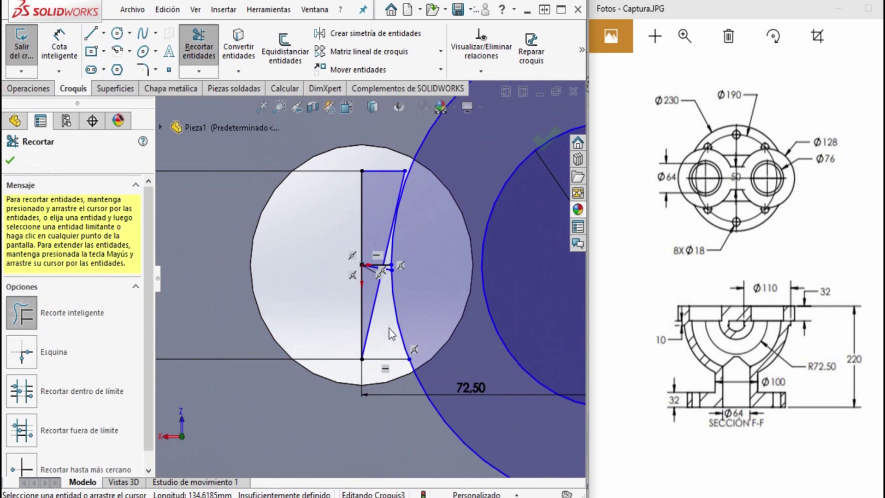
pyautogui.moveTo(386, 328); pyautogui.dragTo(383, 252)
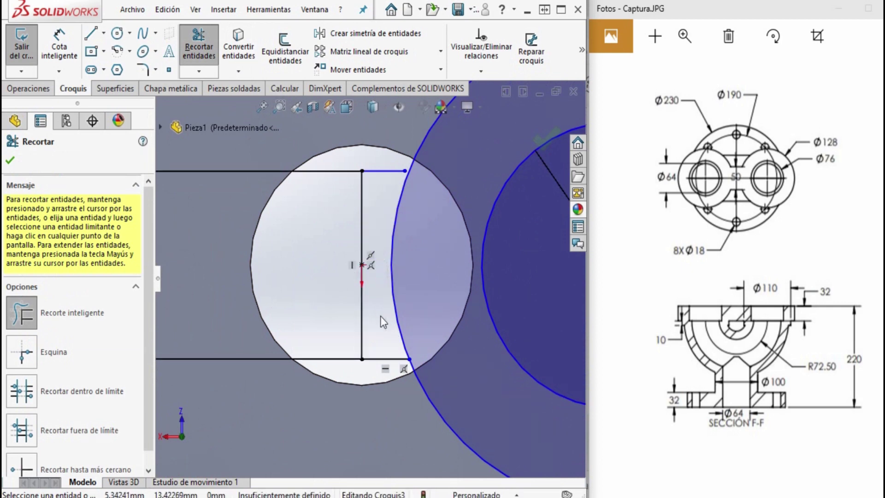
pyautogui.scroll(3, 392, 323)
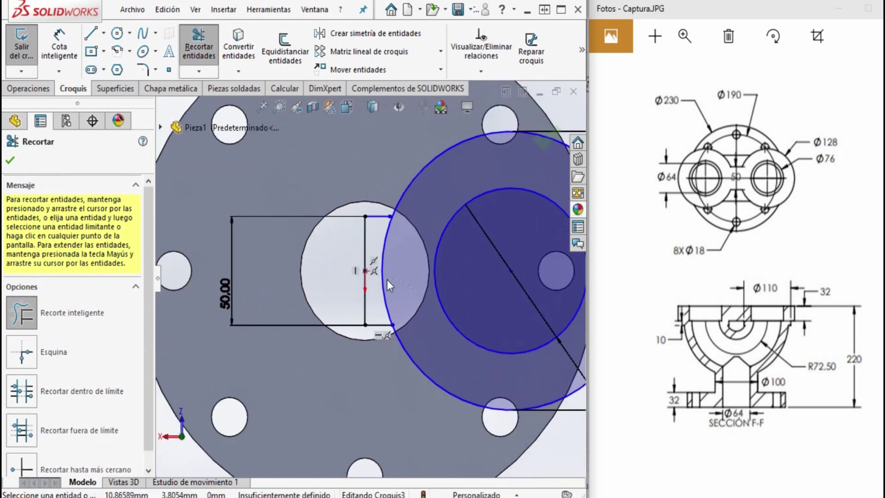
pyautogui.scroll(-2, 397, 236)
pyautogui.scroll(-2, 392, 231)
pyautogui.click(316, 201)
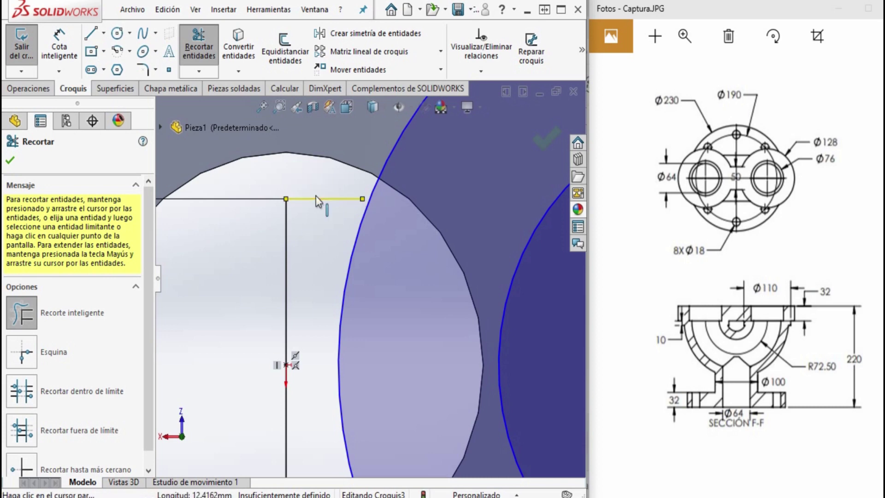
pyautogui.click(199, 73)
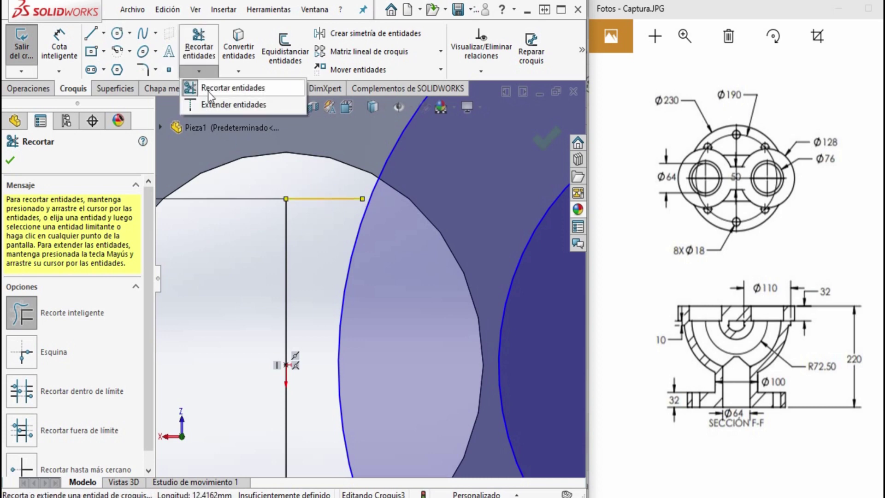
pyautogui.click(213, 103)
pyautogui.click(343, 197)
pyautogui.scroll(2, 360, 376)
pyautogui.scroll(-2, 373, 373)
pyautogui.scroll(-2, 373, 373)
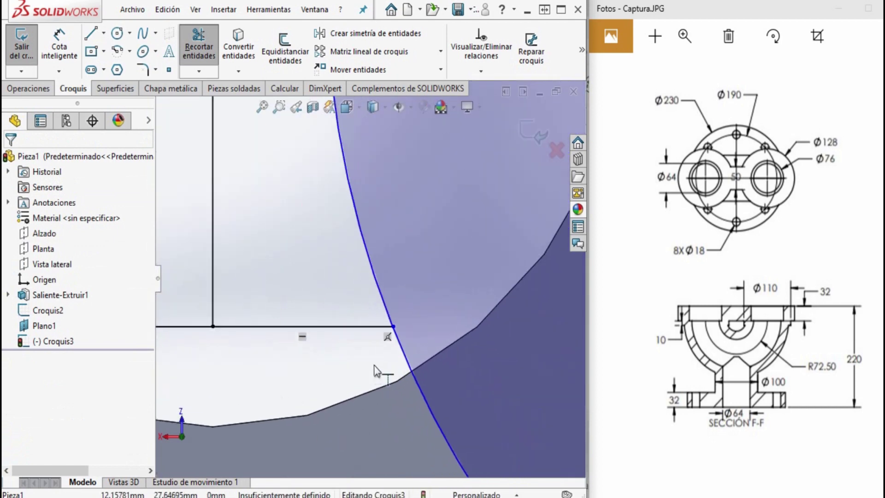
pyautogui.scroll(3, 373, 372)
pyautogui.click(199, 70)
pyautogui.click(206, 87)
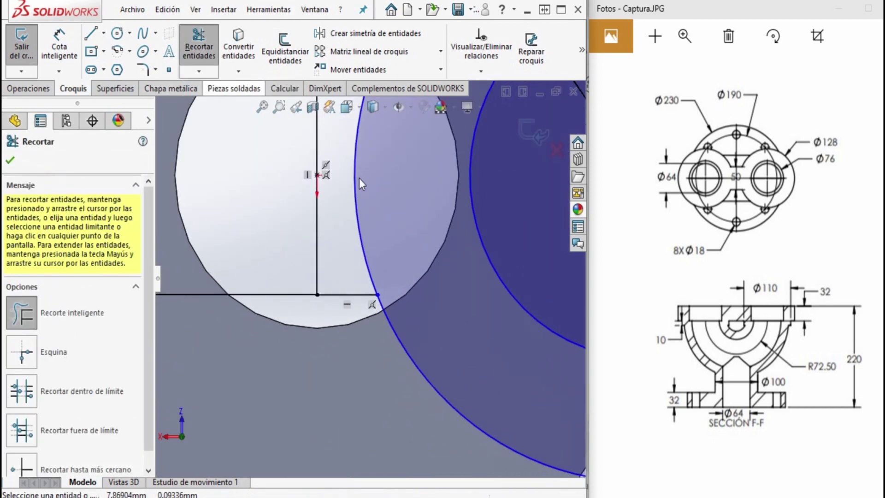
pyautogui.scroll(1, 353, 218)
pyautogui.scroll(1, 411, 269)
pyautogui.scroll(2, 419, 283)
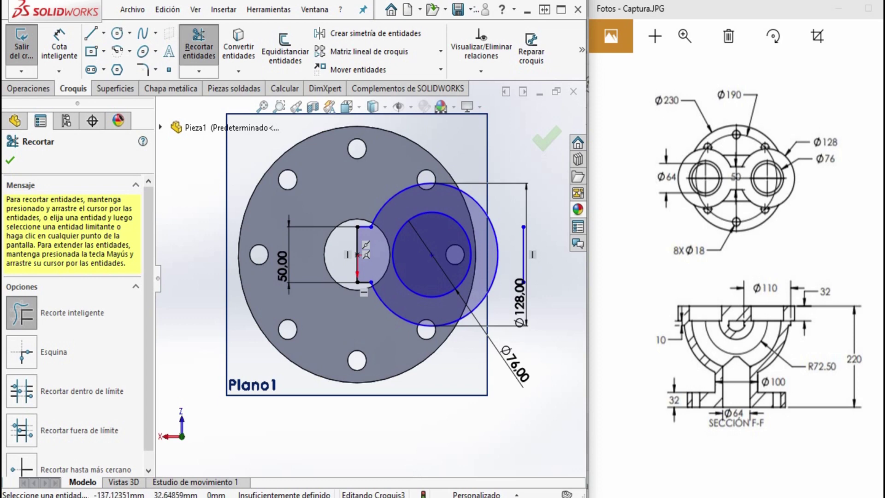
pyautogui.click(29, 88)
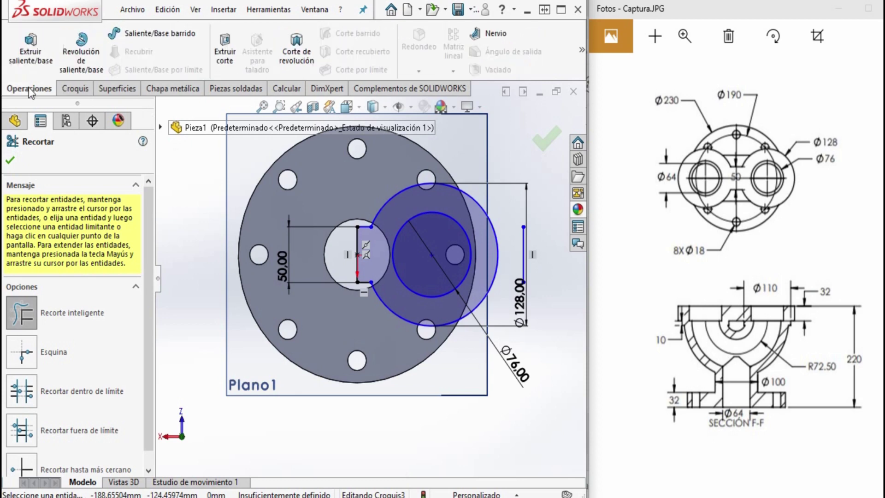
# Extrude the ring-shaped Croquis3 region 32 mm as Saliente-Extruir2, then select the ring's bottom face.
pyautogui.click(34, 52)
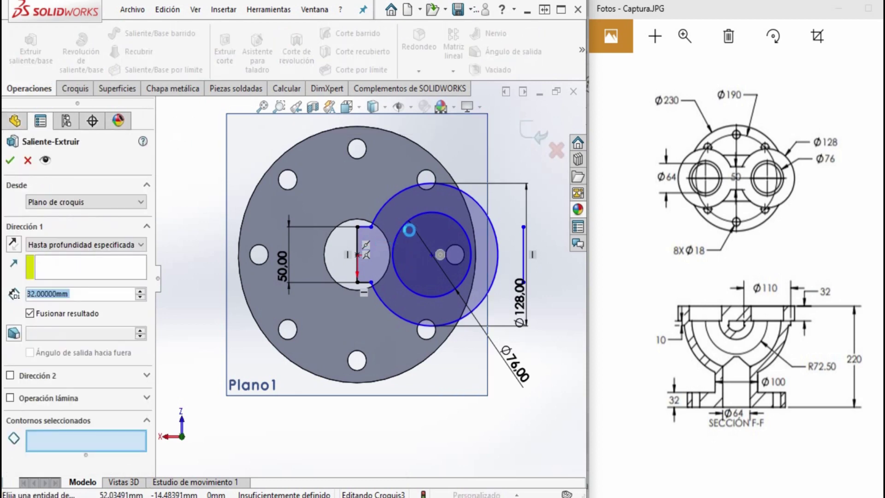
pyautogui.click(406, 226)
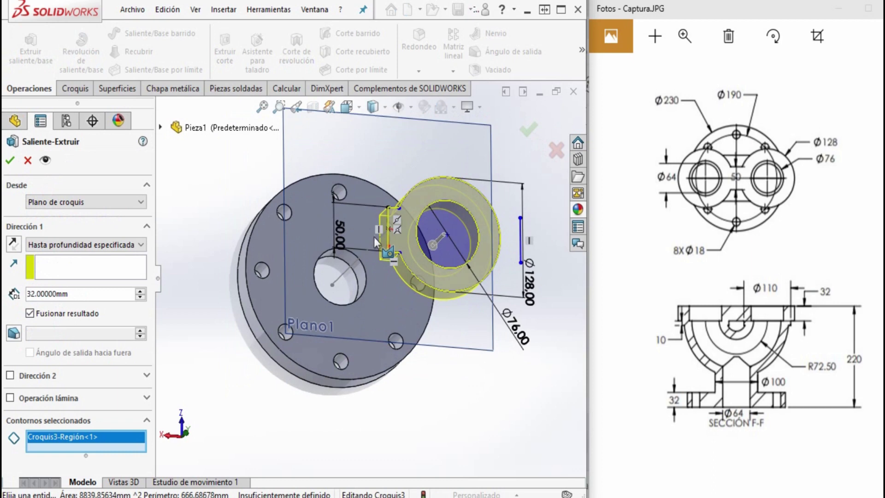
pyautogui.click(10, 160)
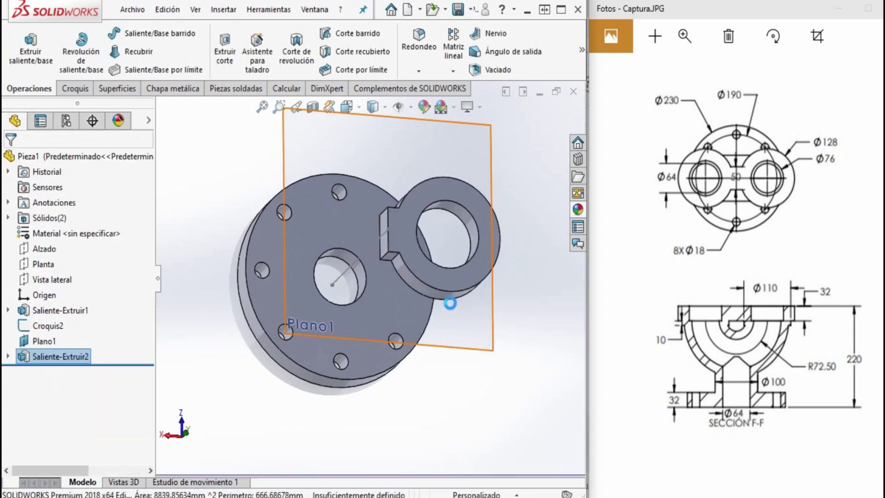
pyautogui.scroll(-3, 451, 304)
pyautogui.scroll(4, 445, 244)
pyautogui.moveTo(446, 244)
pyautogui.mouseDown(button='middle')
pyautogui.moveTo(439, 273)
pyautogui.moveTo(380, 287)
pyautogui.moveTo(386, 230)
pyautogui.mouseUp(button='middle')
pyautogui.scroll(-2, 380, 286)
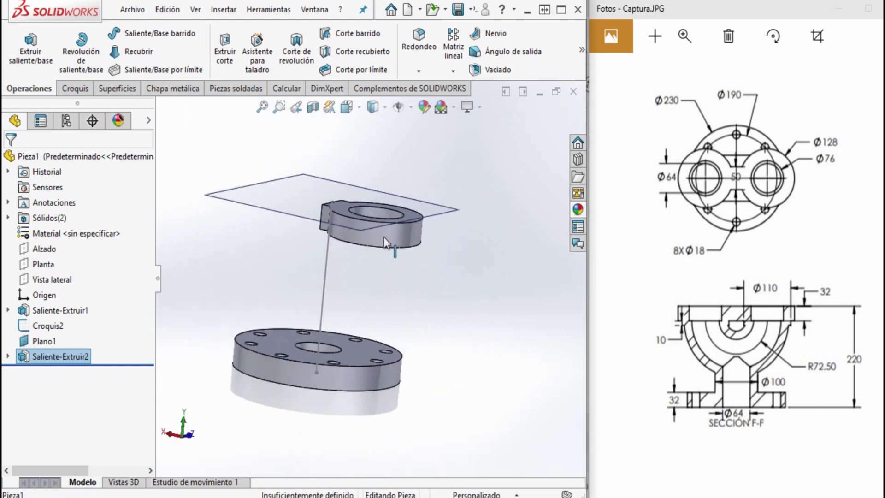
pyautogui.scroll(-3, 386, 230)
pyautogui.scroll(-2, 401, 236)
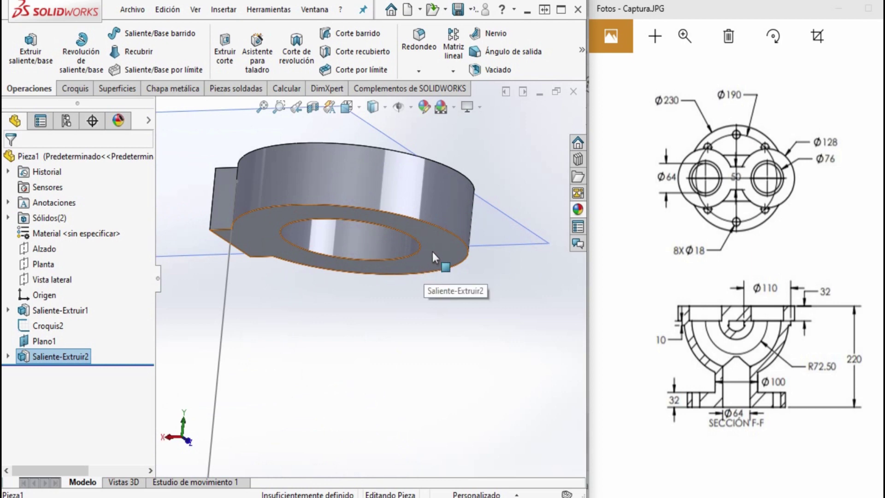
pyautogui.click(436, 245)
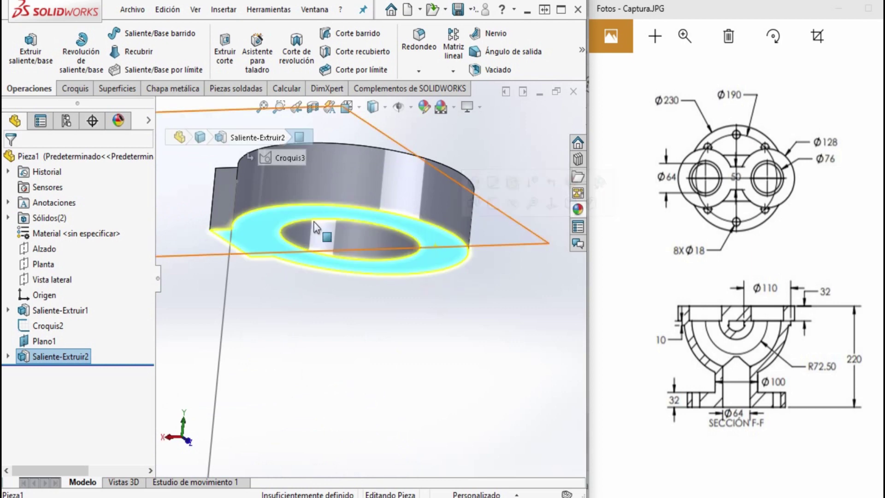
# Start sketch Croquis4 on the ring's bottom face with circles active, viewed normal to Plano1.
pyautogui.click(75, 89)
pyautogui.click(22, 47)
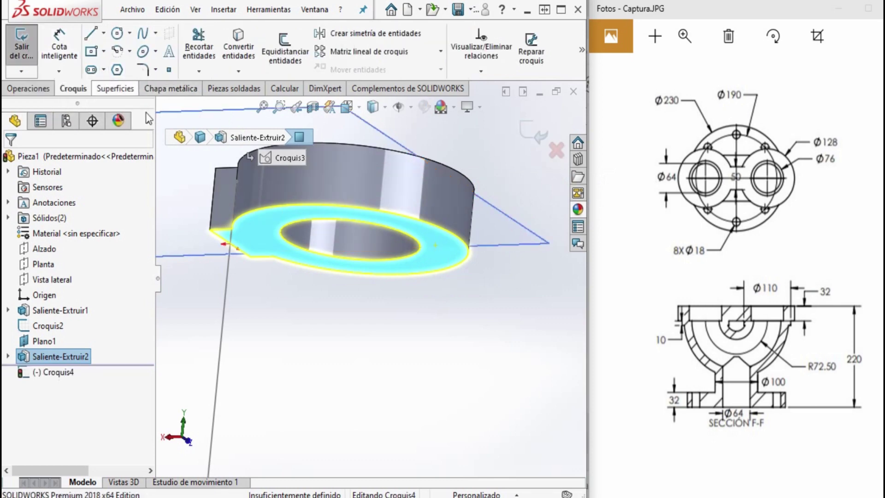
pyautogui.click(117, 37)
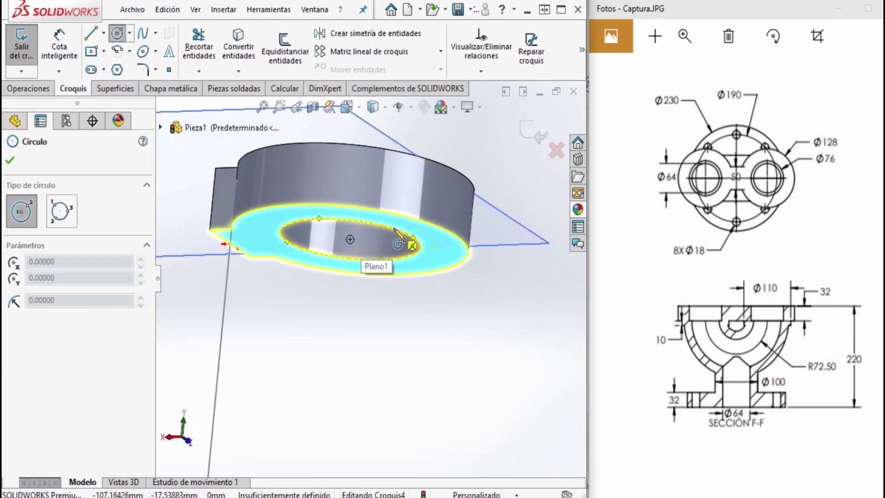
pyautogui.click(351, 244)
pyautogui.press('Escape')
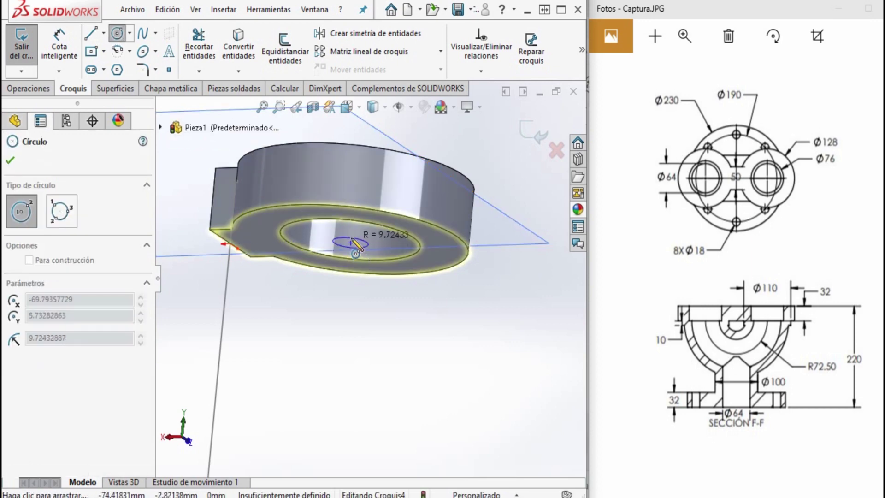
pyautogui.press('Escape')
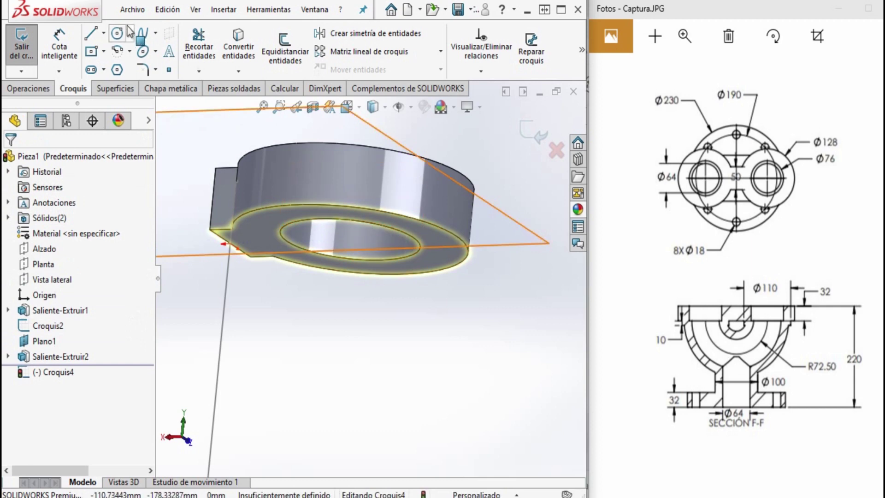
pyautogui.click(117, 33)
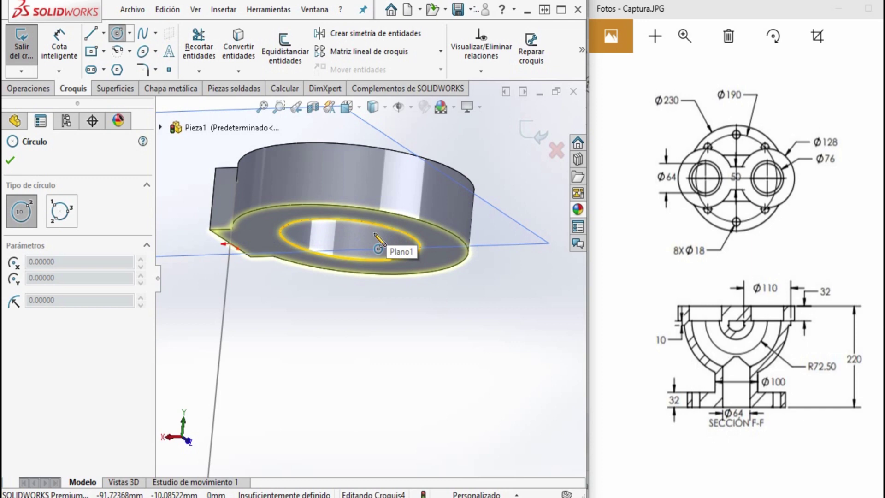
pyautogui.hotkey('ctrl', '8')
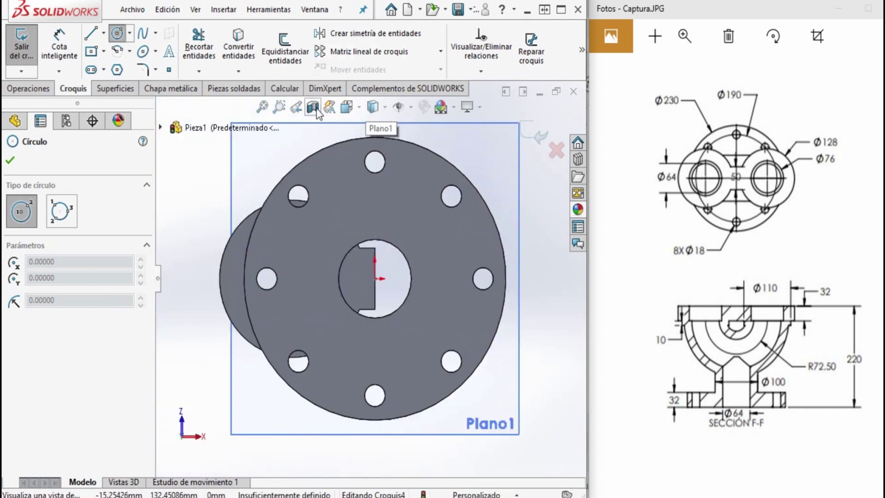
# Section the part along Planta at a 122 mm offset and face Plano1 head-on.
pyautogui.moveTo(416, 306)
pyautogui.mouseDown(button='middle')
pyautogui.moveTo(402, 318)
pyautogui.moveTo(405, 333)
pyautogui.moveTo(402, 243)
pyautogui.mouseUp(button='middle')
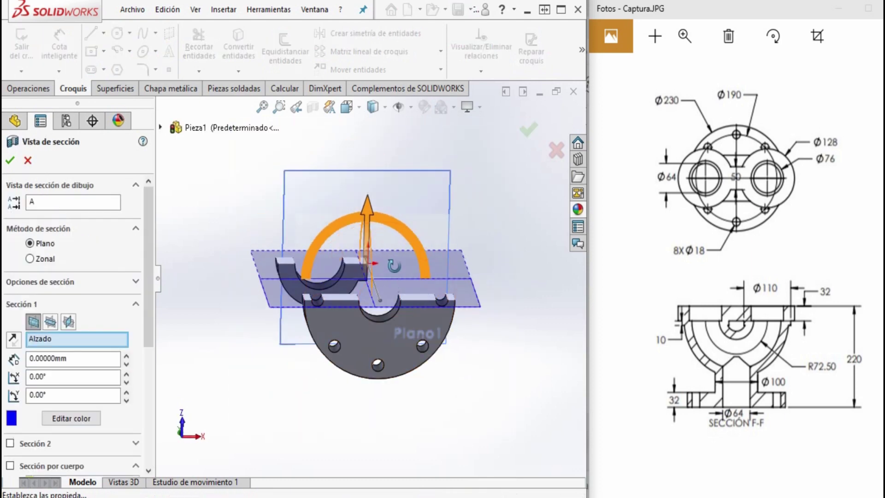
pyautogui.click(57, 325)
pyautogui.moveTo(359, 342); pyautogui.dragTo(462, 349, button='middle')
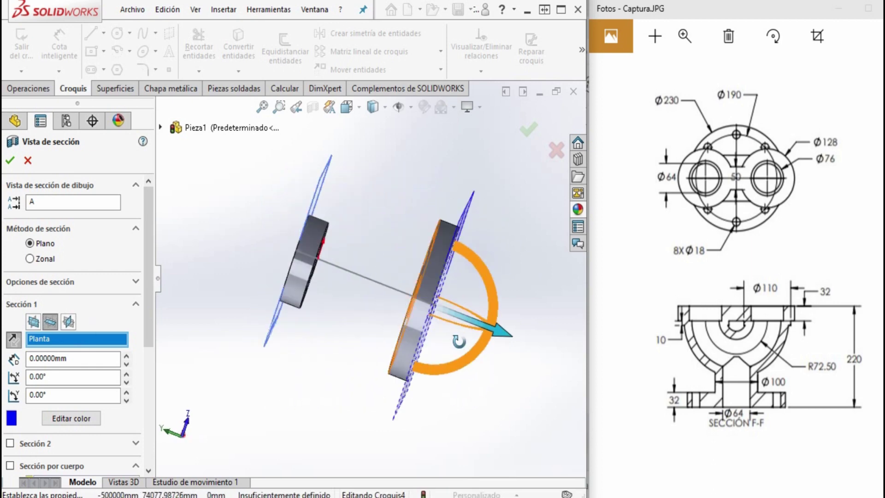
pyautogui.moveTo(496, 330); pyautogui.dragTo(431, 304)
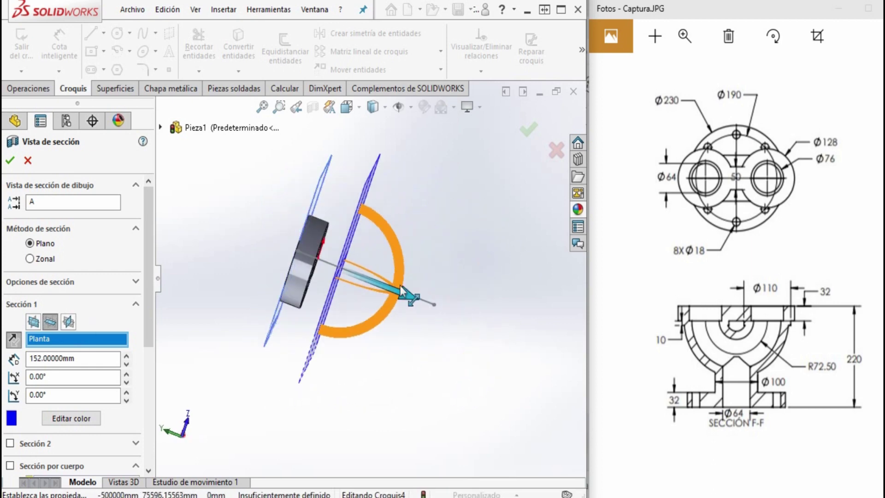
pyautogui.click(526, 132)
pyautogui.moveTo(384, 292)
pyautogui.mouseDown(button='middle')
pyautogui.moveTo(337, 322)
pyautogui.moveTo(380, 248)
pyautogui.moveTo(375, 255)
pyautogui.mouseUp(button='middle')
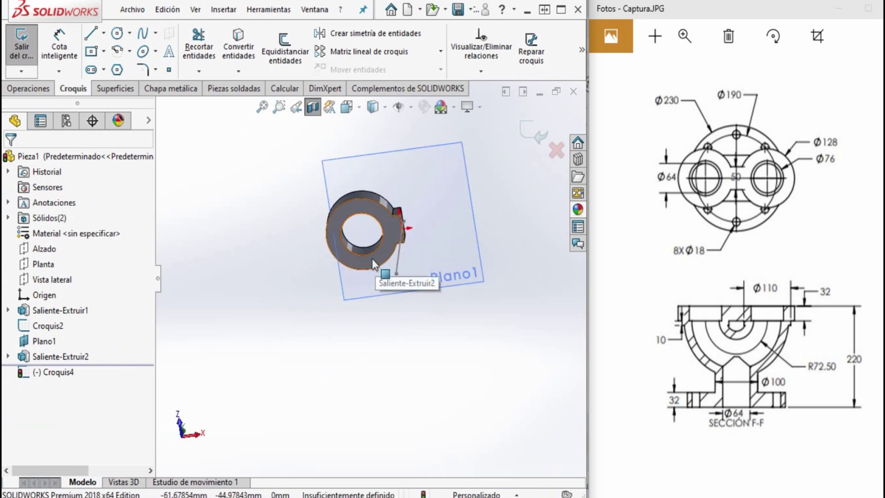
pyautogui.hotkey('ctrl', '8')
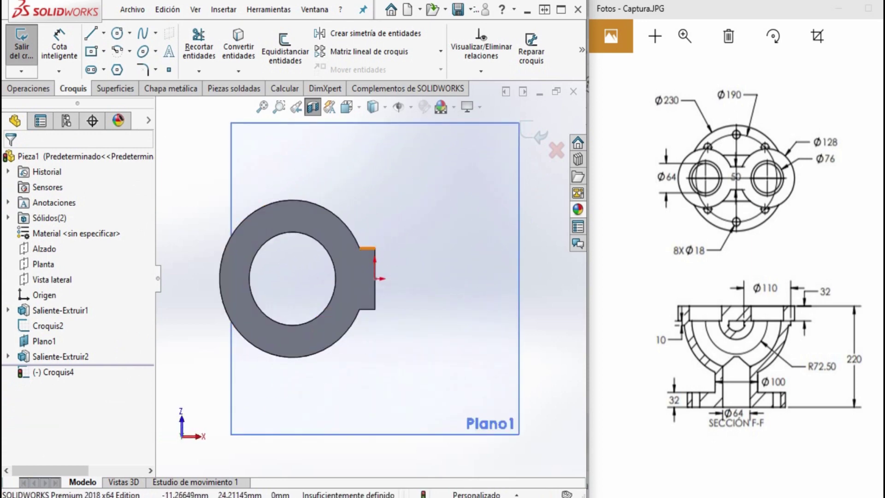
# Draw a circle centred on the ring and dimension its diameter to 110 mm.
pyautogui.click(117, 34)
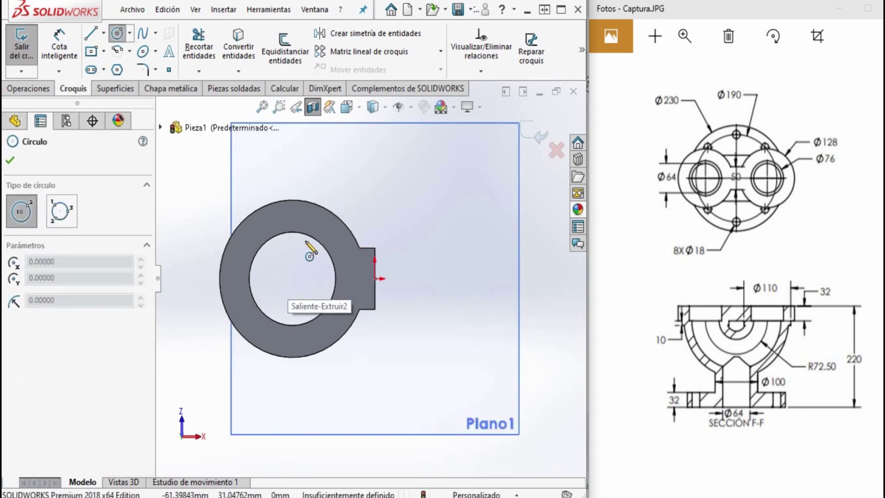
pyautogui.click(293, 278)
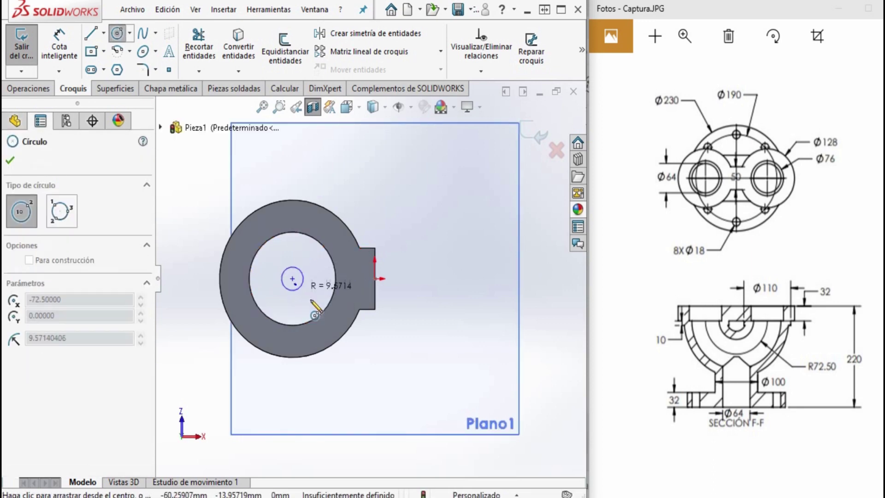
pyautogui.click(373, 365)
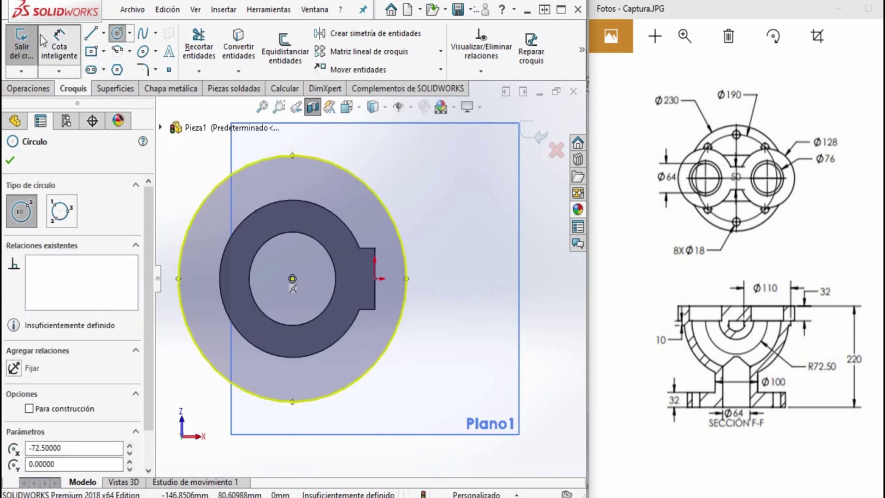
pyautogui.press('Escape')
pyautogui.click(400, 232)
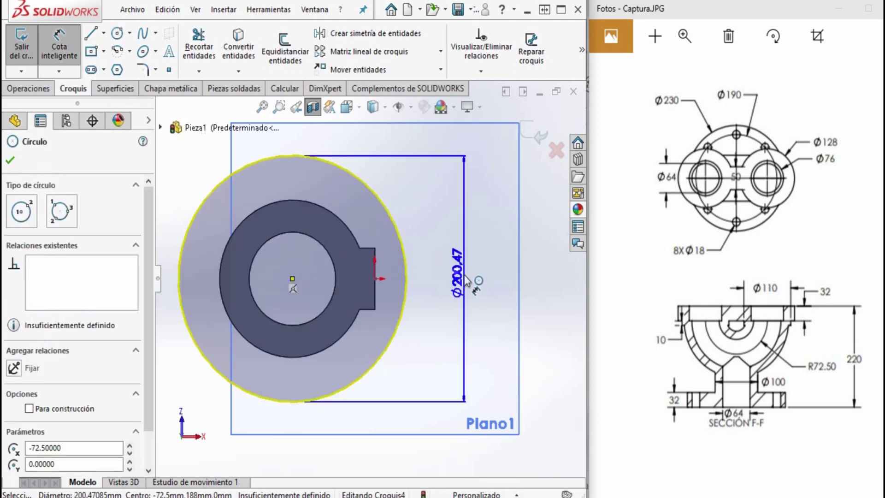
pyautogui.click(466, 285)
pyautogui.write('190')
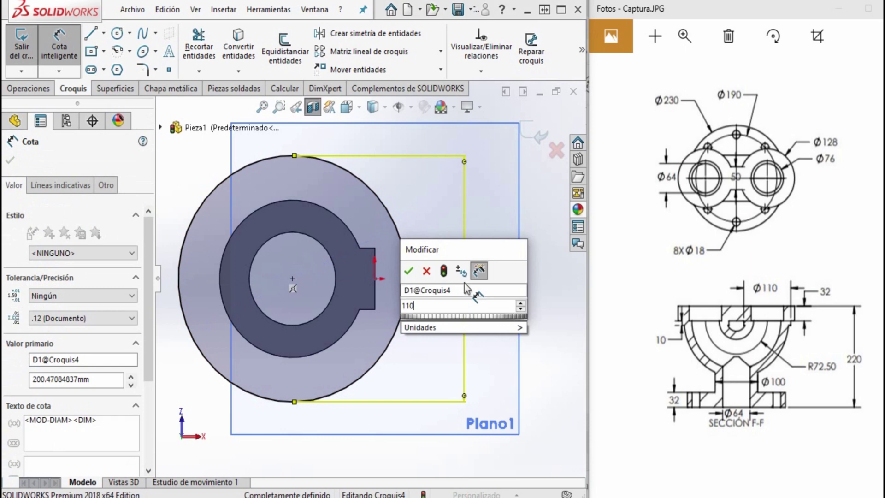
pyautogui.press('Return')
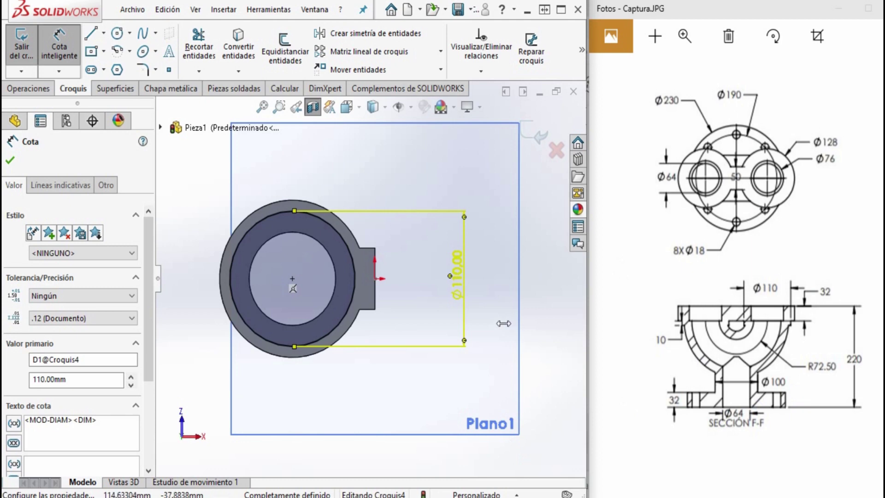
pyautogui.scroll(3, 433, 256)
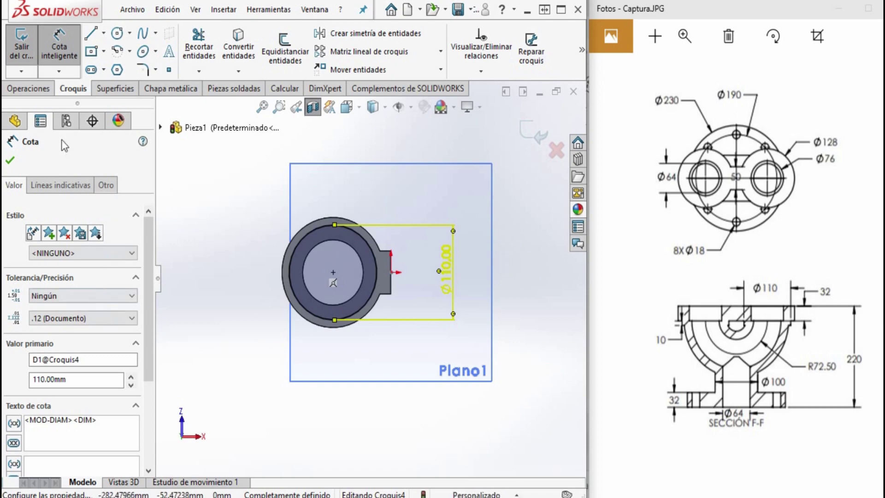
pyautogui.click(10, 160)
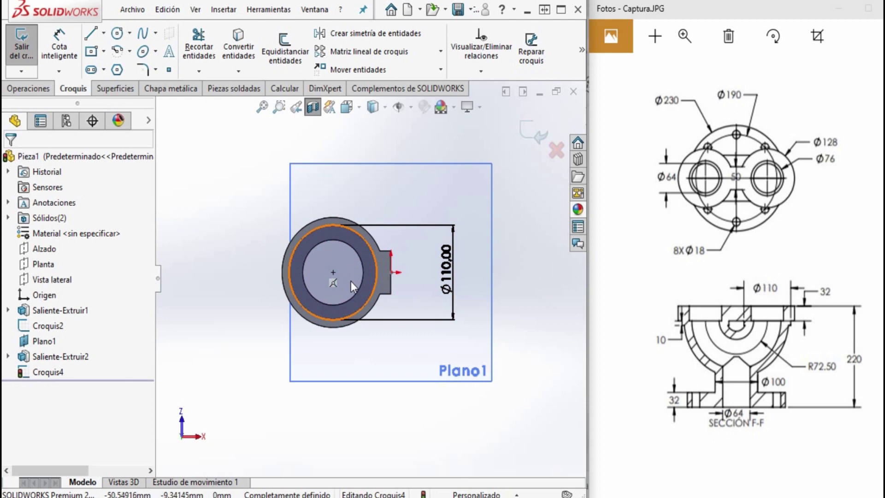
# Draw a concentric inner circle of radius 38 on the upper ring.
pyautogui.moveTo(375, 251)
pyautogui.mouseDown(button='middle')
pyautogui.moveTo(357, 263)
pyautogui.moveTo(335, 336)
pyautogui.moveTo(365, 202)
pyautogui.mouseUp(button='middle')
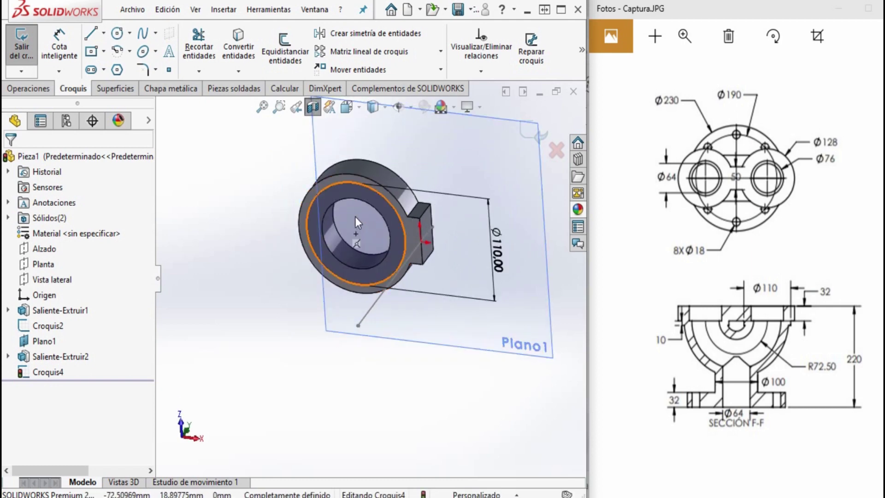
pyautogui.click(57, 55)
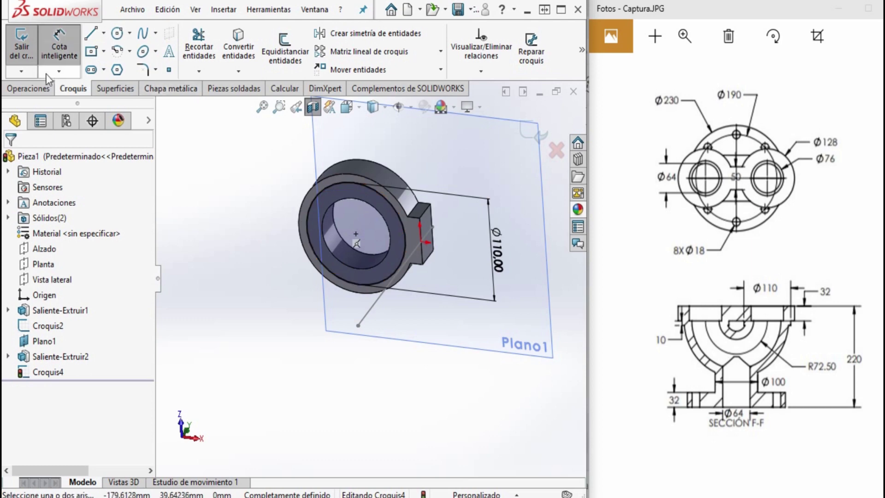
pyautogui.click(117, 34)
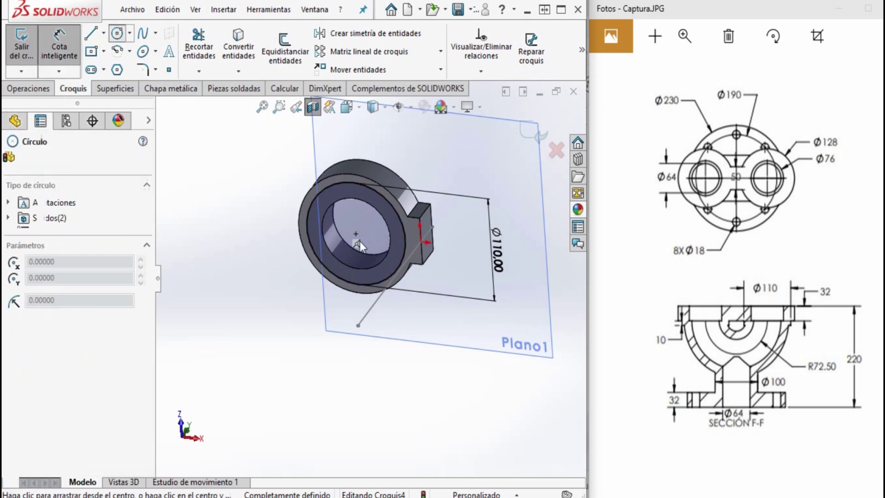
pyautogui.click(356, 234)
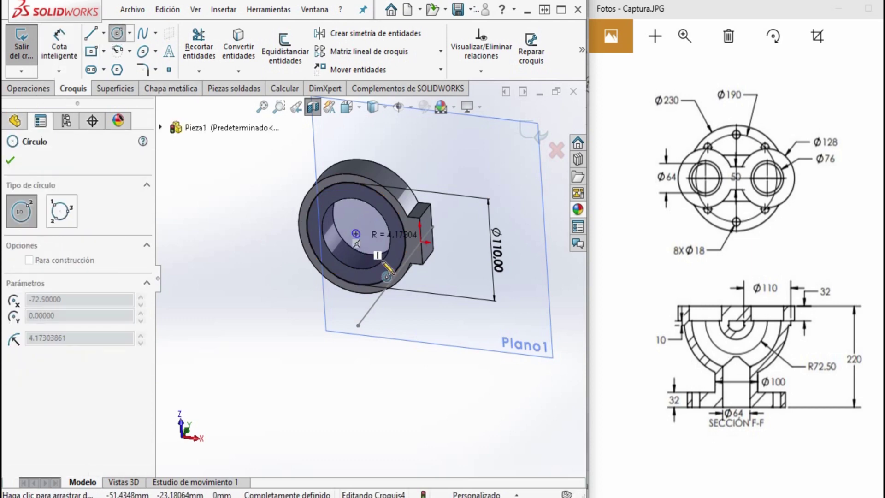
pyautogui.click(392, 245)
# Extrude the ring between the circles 10 mm as Saliente-Extruir3.
pyautogui.click(26, 87)
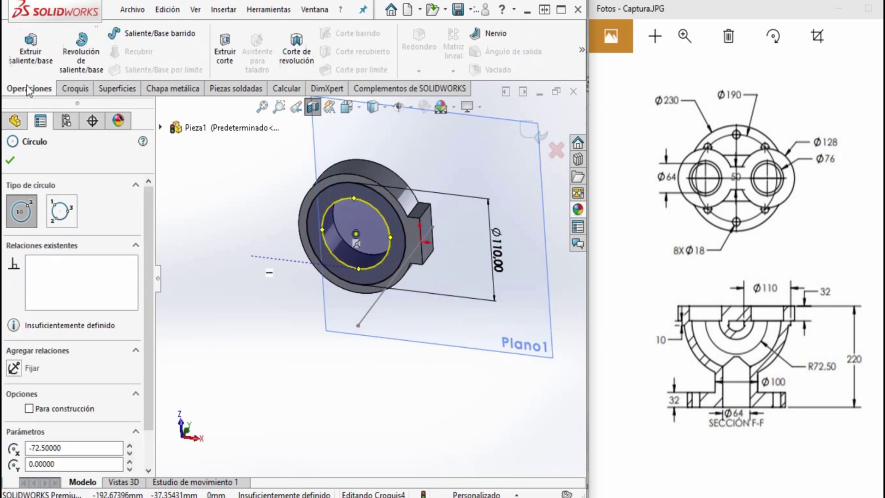
pyautogui.click(30, 51)
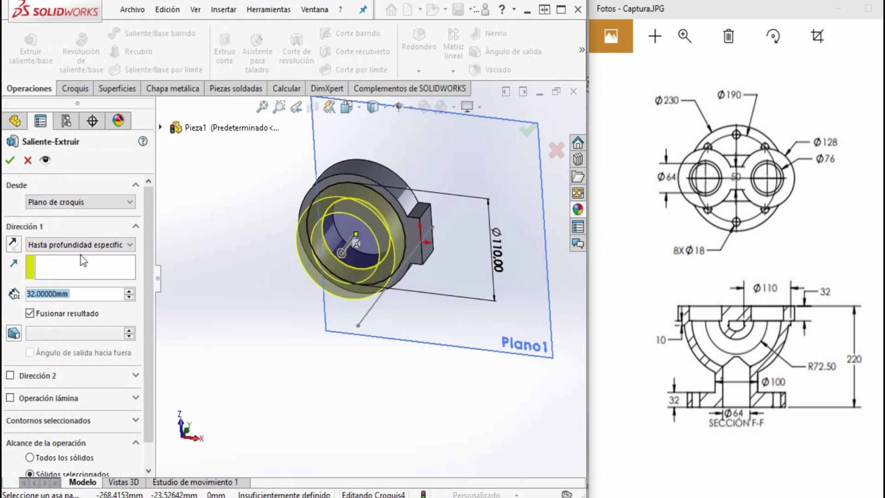
pyautogui.write('10')
pyautogui.press('Return')
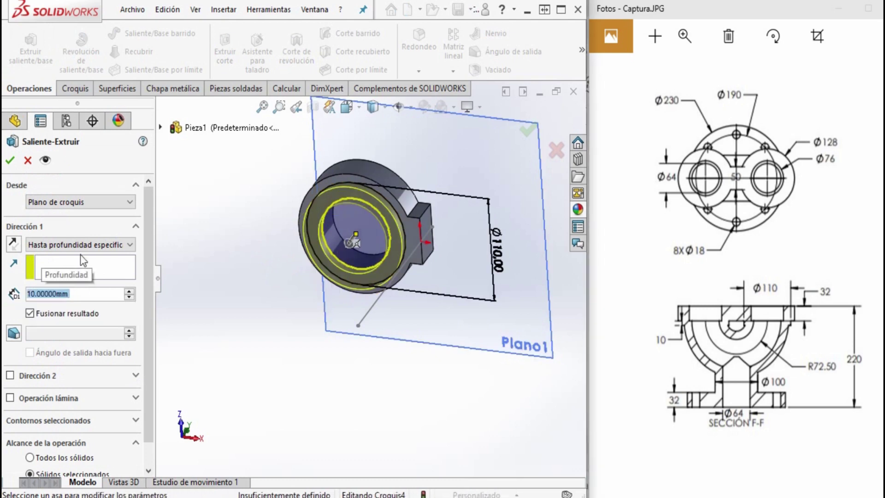
pyautogui.click(9, 160)
pyautogui.moveTo(366, 234); pyautogui.dragTo(574, 303, button='middle')
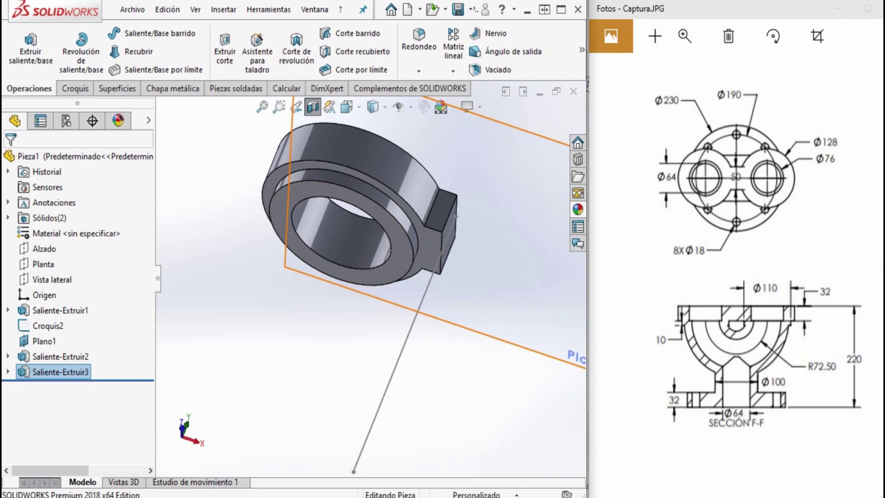
pyautogui.moveTo(415, 230); pyautogui.dragTo(391, 282, button='middle')
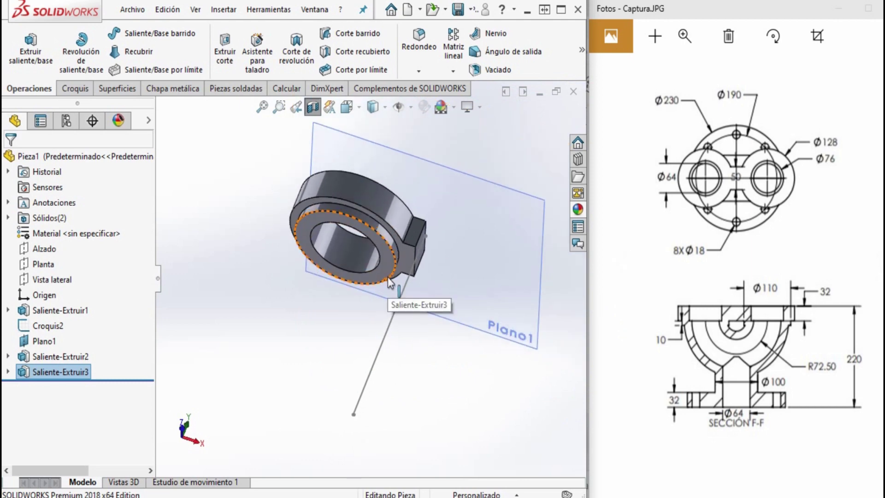
# Open Croquis5 on Alzado, face it head-on, and draw a large circle on the vertical line.
pyautogui.moveTo(411, 288)
pyautogui.mouseDown(button='middle')
pyautogui.moveTo(389, 307)
pyautogui.moveTo(385, 286)
pyautogui.mouseUp(button='middle')
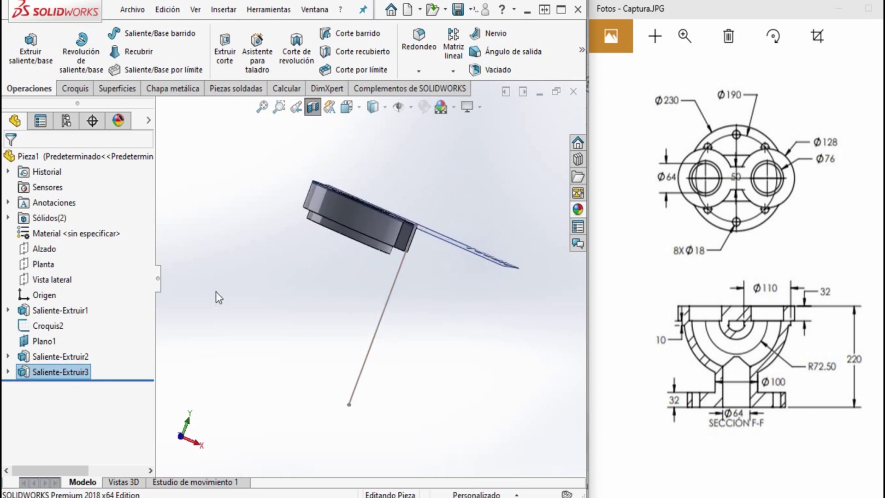
pyautogui.click(50, 251)
pyautogui.moveTo(245, 280); pyautogui.dragTo(140, 176, button='middle')
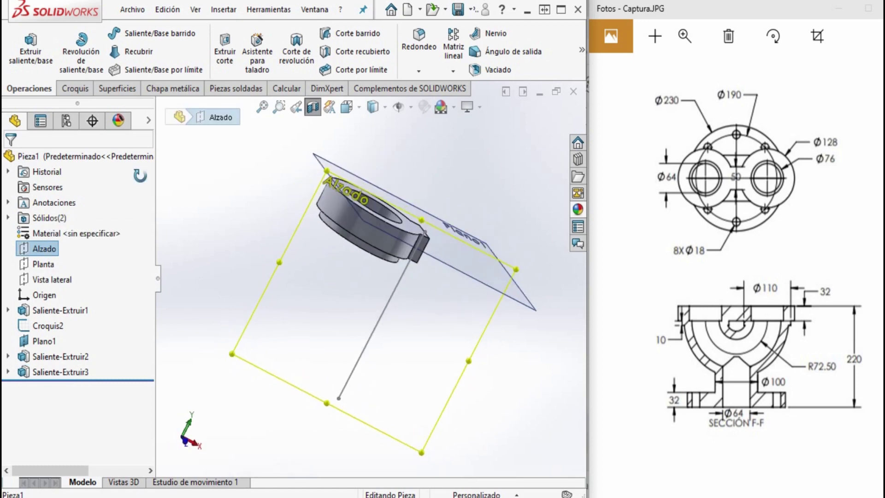
pyautogui.click(74, 89)
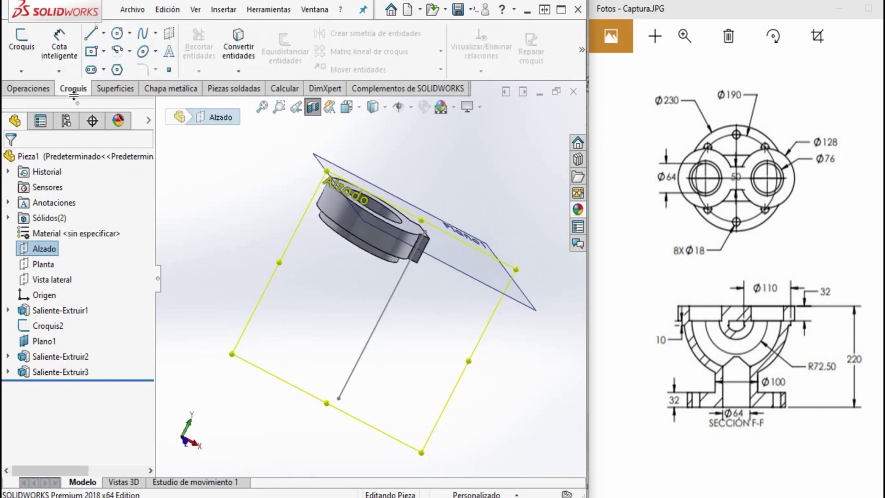
pyautogui.click(28, 45)
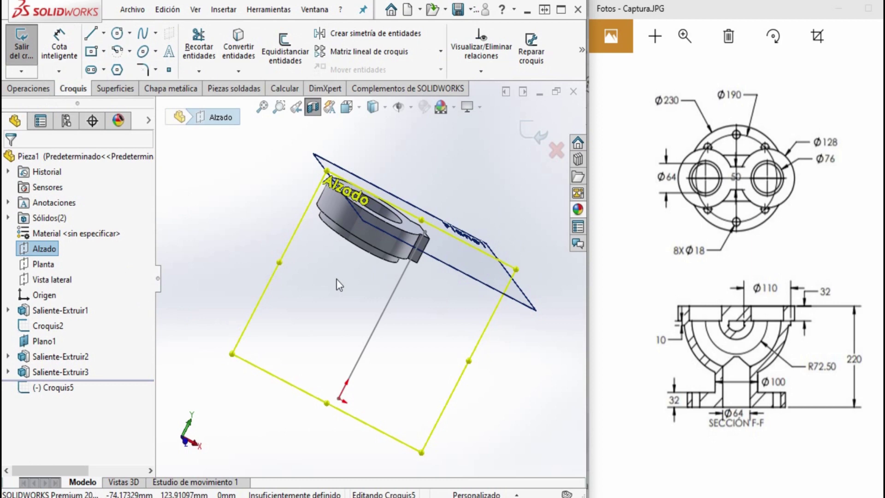
pyautogui.press('z')
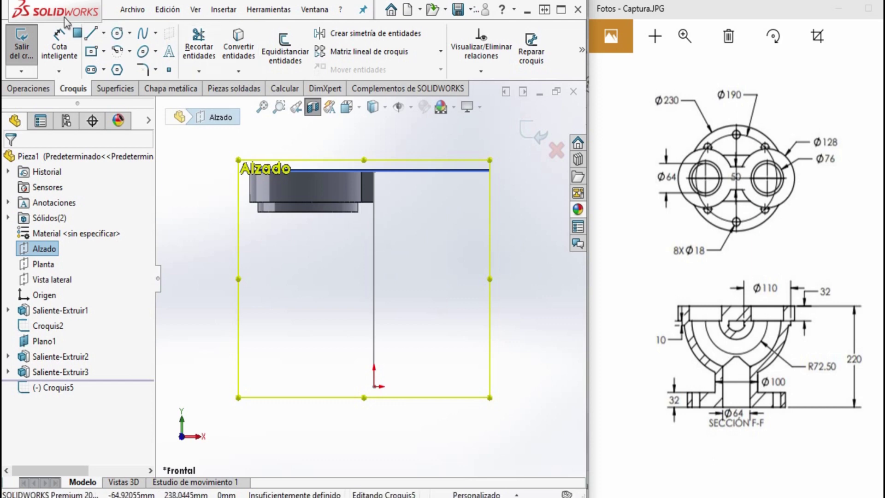
pyautogui.click(118, 34)
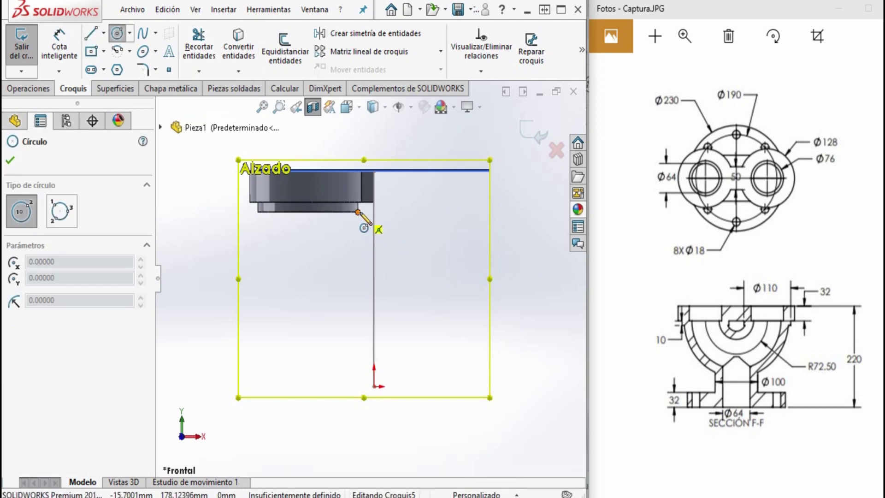
pyautogui.click(374, 212)
pyautogui.click(471, 293)
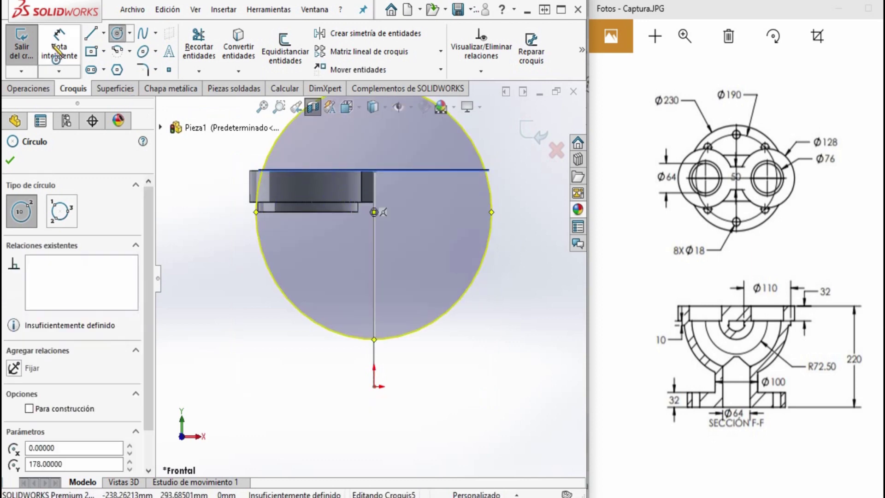
# Dimension the circle's diameter as 72.5*2, giving Ø145 mm.
pyautogui.click(52, 42)
pyautogui.click(460, 298)
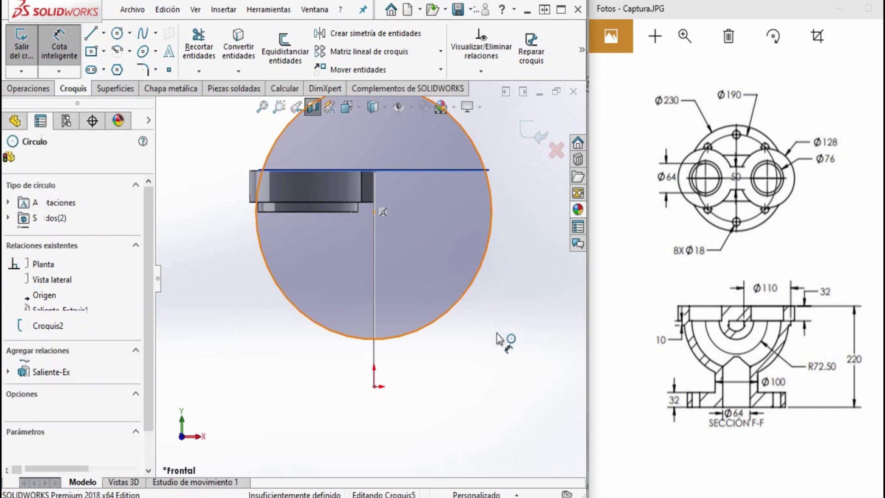
pyautogui.click(499, 339)
pyautogui.write('72.5*')
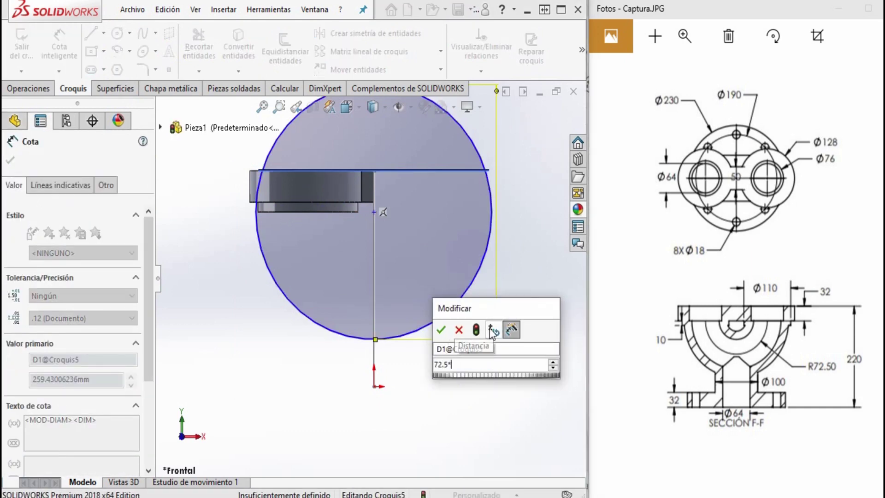
pyautogui.write('2')
pyautogui.press('Return')
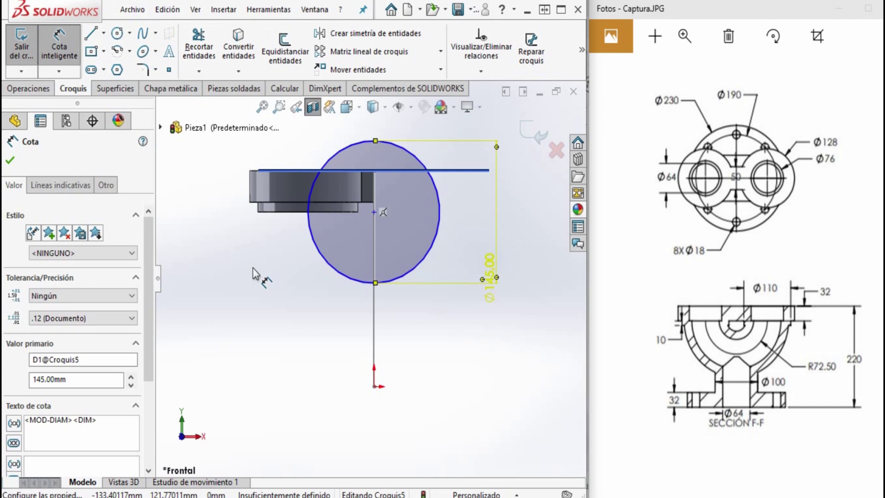
# Dimension the circle's centre 32 mm below the flange's top line.
pyautogui.scroll(-2, 393, 209)
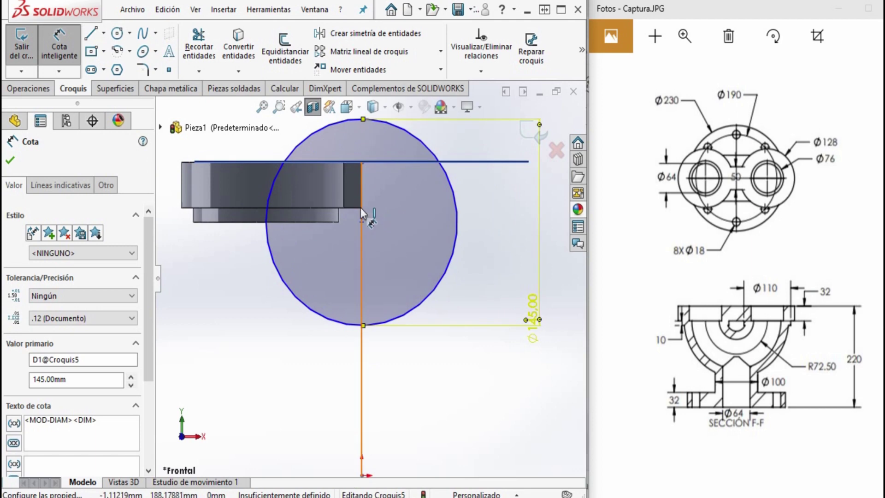
pyautogui.click(362, 222)
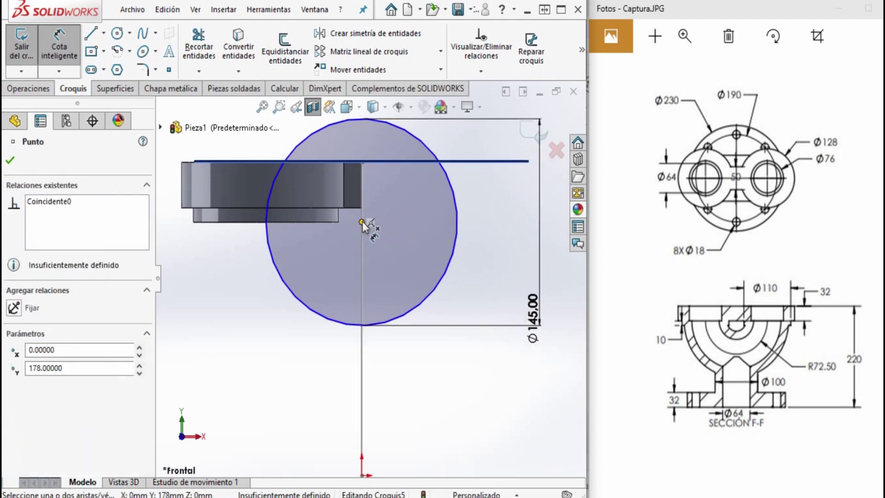
pyautogui.click(362, 223)
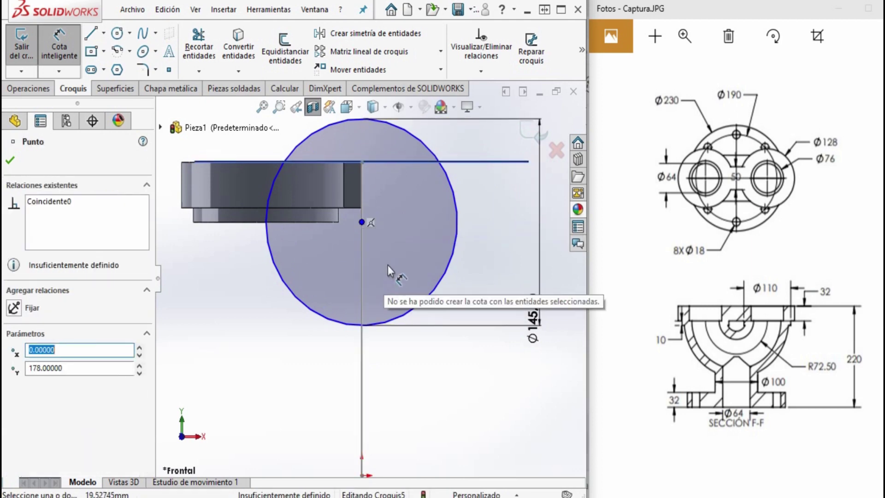
pyautogui.press('Escape')
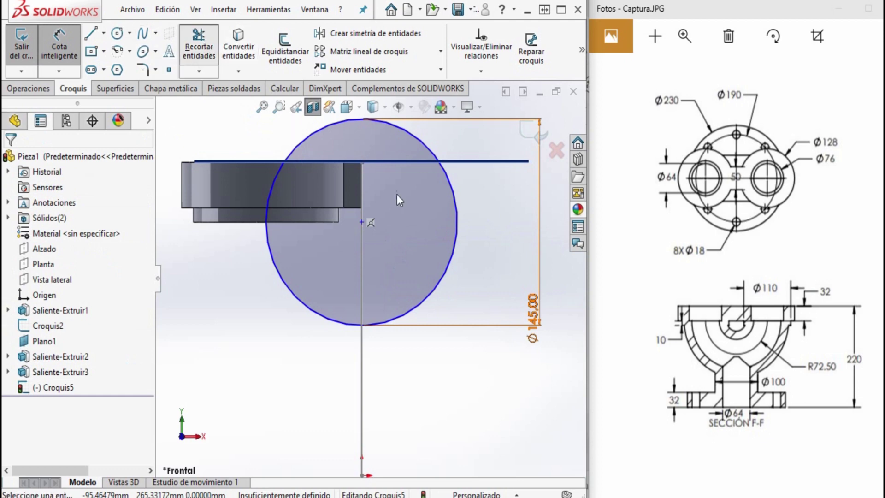
pyautogui.press('t')
pyautogui.press('Escape')
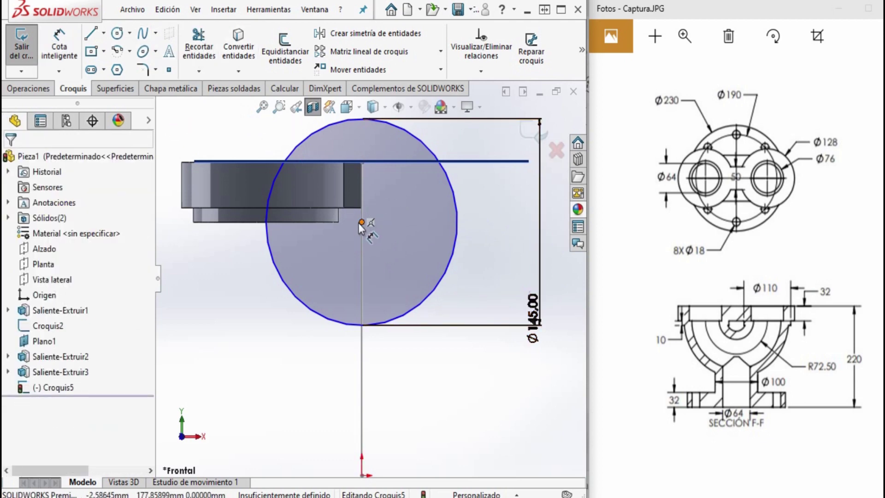
pyautogui.click(362, 223)
pyautogui.press('Escape')
pyautogui.press('d')
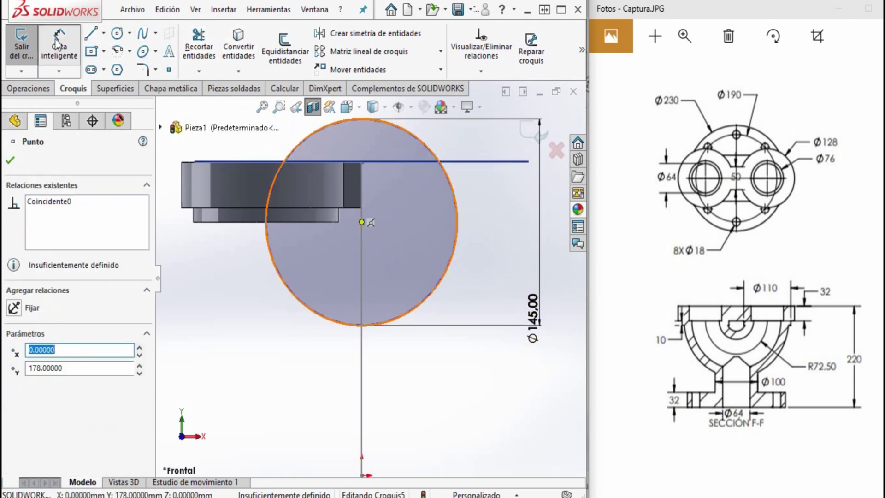
pyautogui.click(362, 223)
pyautogui.click(381, 164)
pyautogui.click(403, 197)
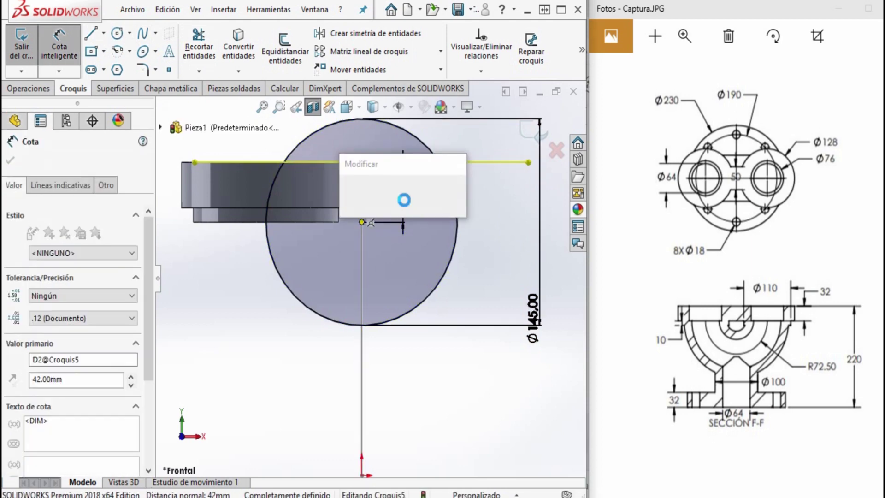
pyautogui.write('32')
pyautogui.press('Return')
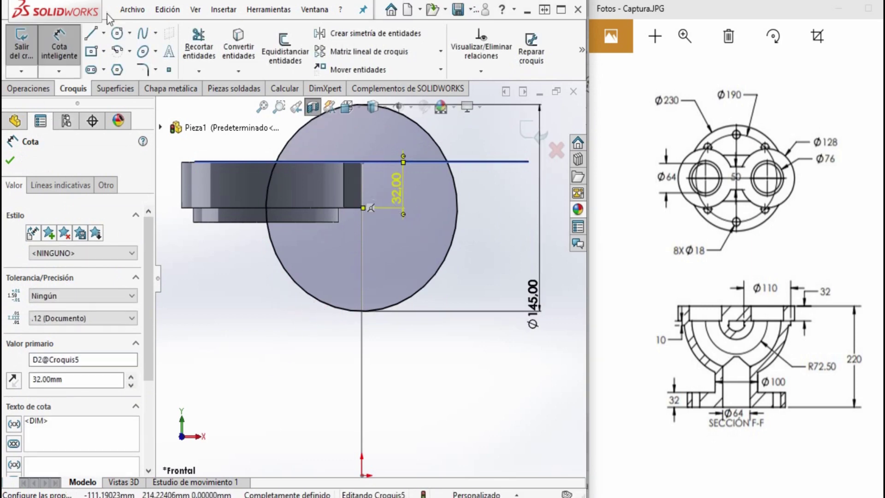
pyautogui.click(91, 32)
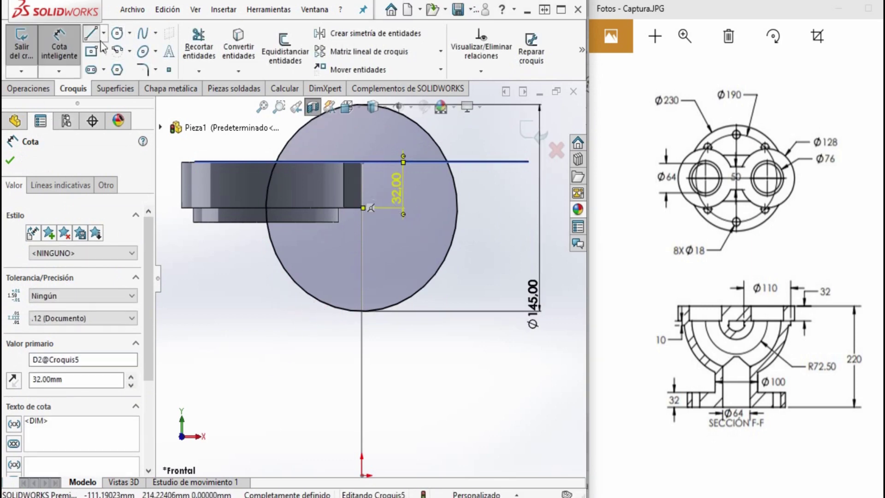
# Draw a horizontal line through the circle's centre, then trim away the upper arc and the line's right part.
pyautogui.click(266, 208)
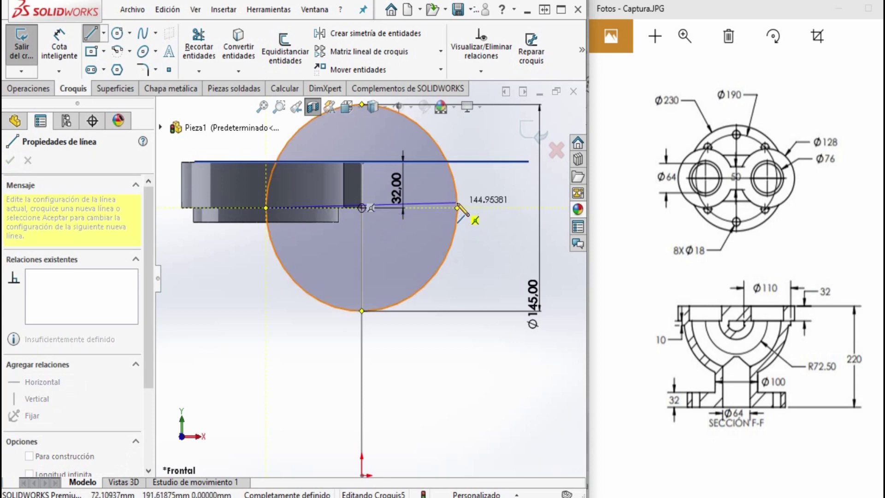
pyautogui.click(457, 208)
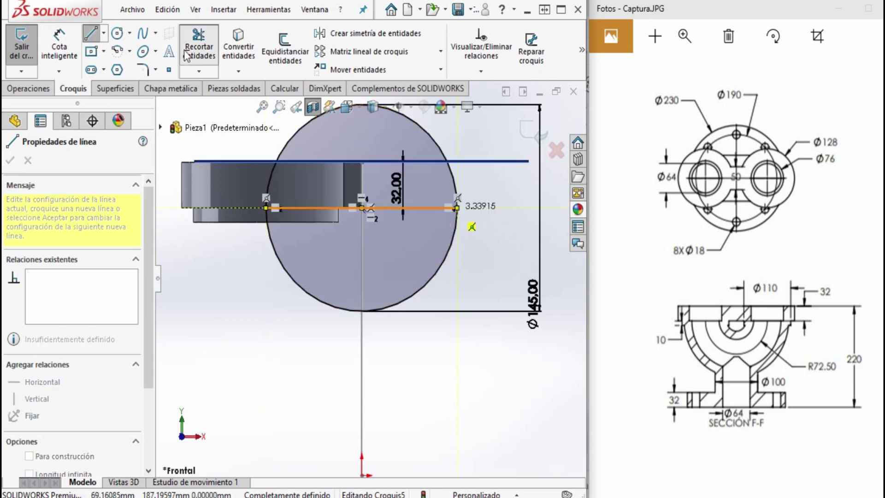
pyautogui.click(199, 46)
pyautogui.moveTo(267, 153); pyautogui.dragTo(321, 172)
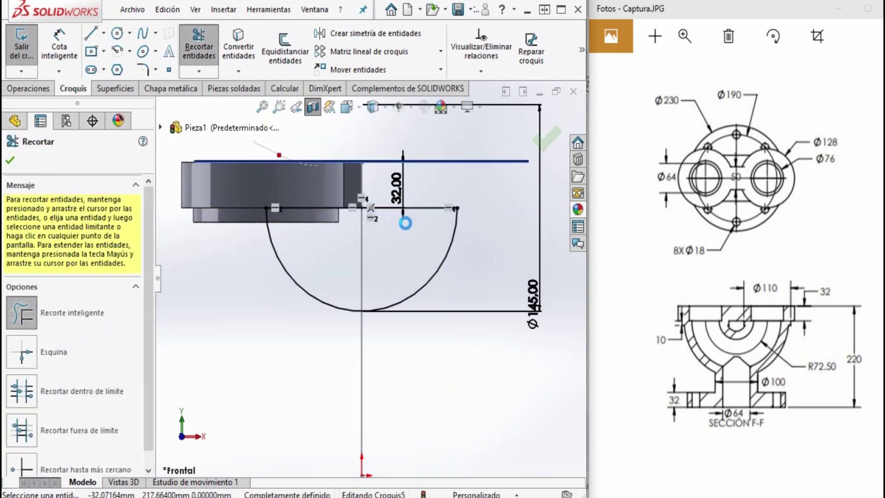
pyautogui.moveTo(405, 241); pyautogui.dragTo(408, 191)
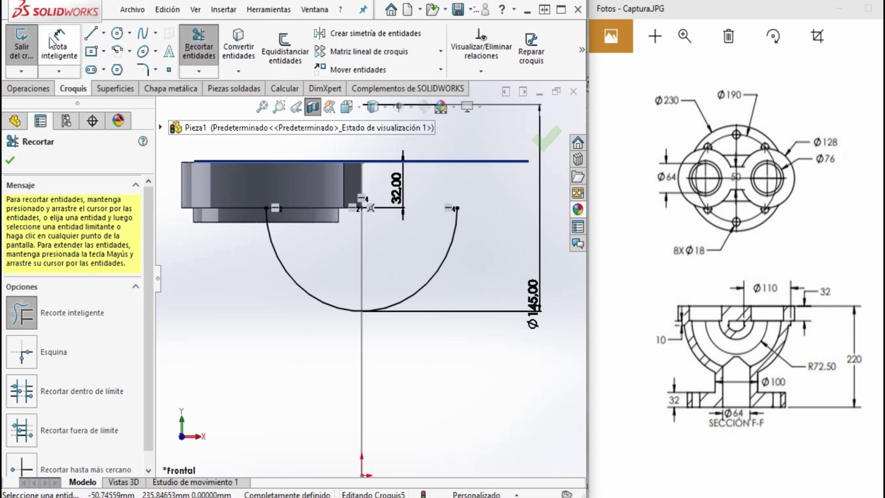
# Draw a trial slanted line left of the arc and dimension its height to 46.
pyautogui.click(90, 33)
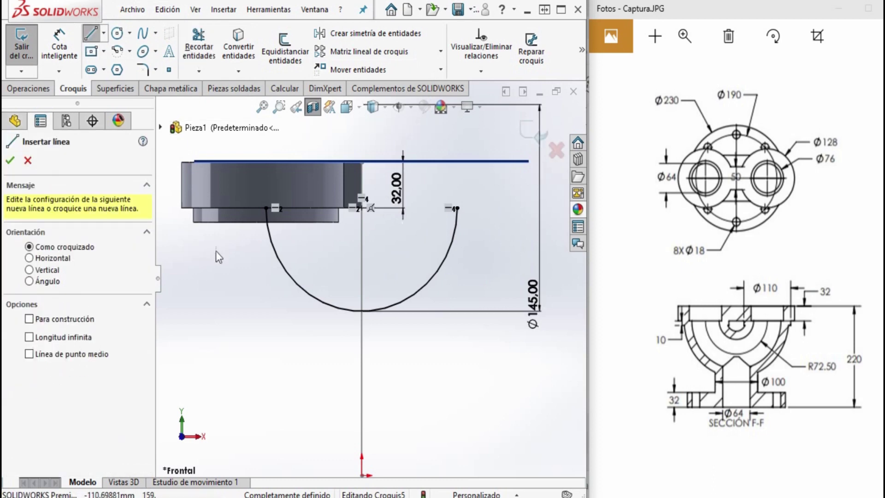
pyautogui.moveTo(213, 246); pyautogui.dragTo(226, 341)
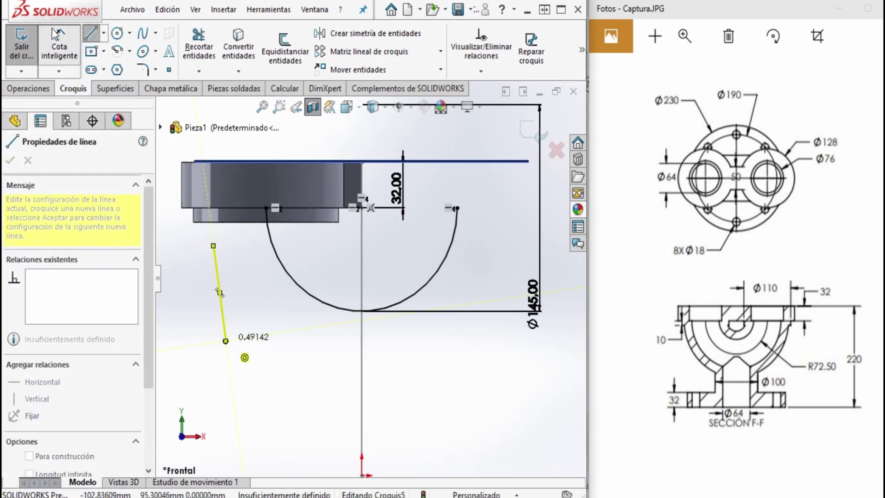
pyautogui.press('Escape')
pyautogui.click(216, 279)
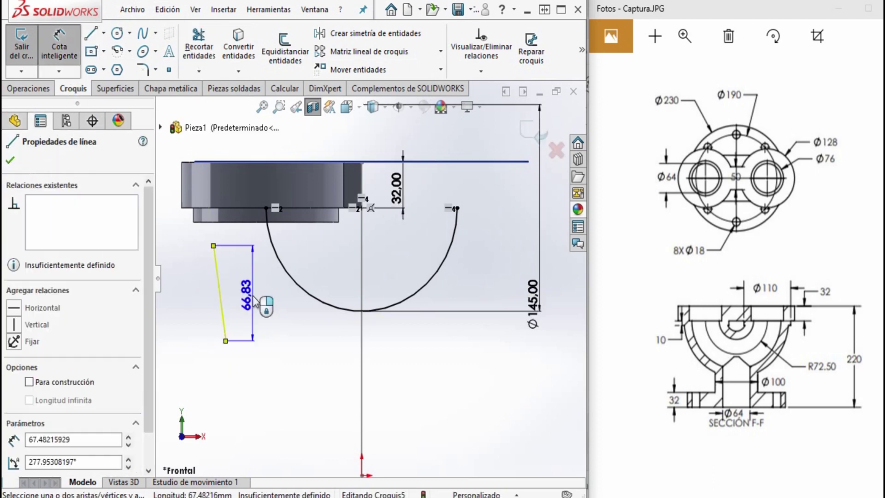
pyautogui.click(253, 295)
pyautogui.write('64-18')
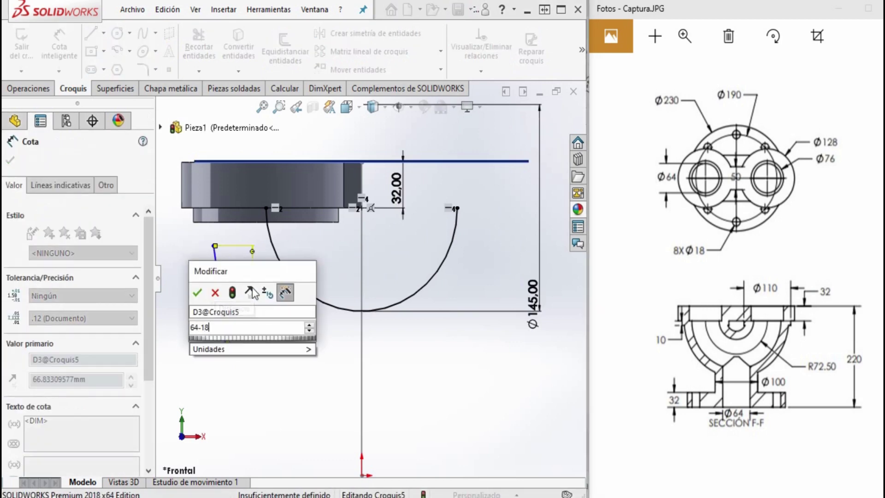
pyautogui.press('Return')
pyautogui.write('46')
pyautogui.press('Return')
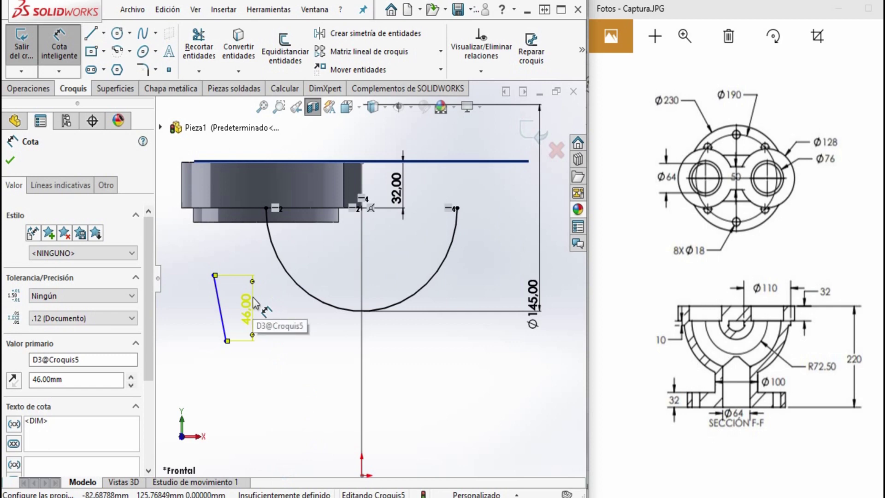
# Delete the trial line with its 46 dimension and orbit to an angled view.
pyautogui.press('Escape')
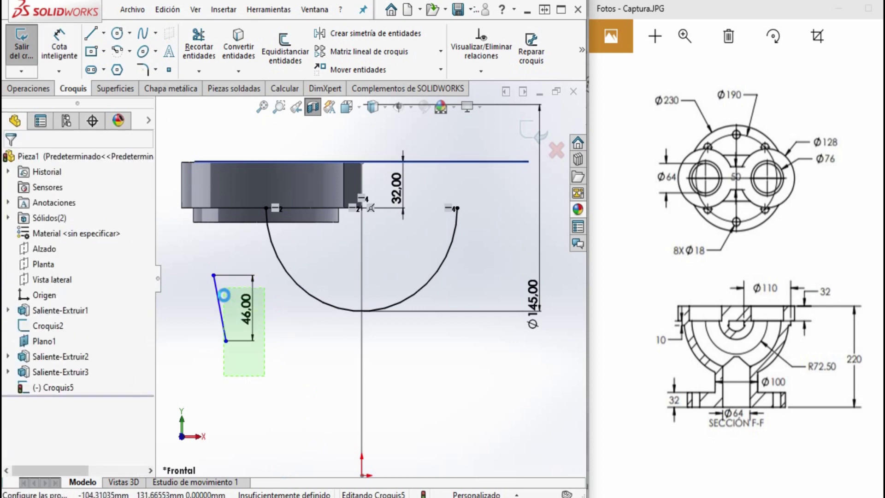
pyautogui.click(224, 293)
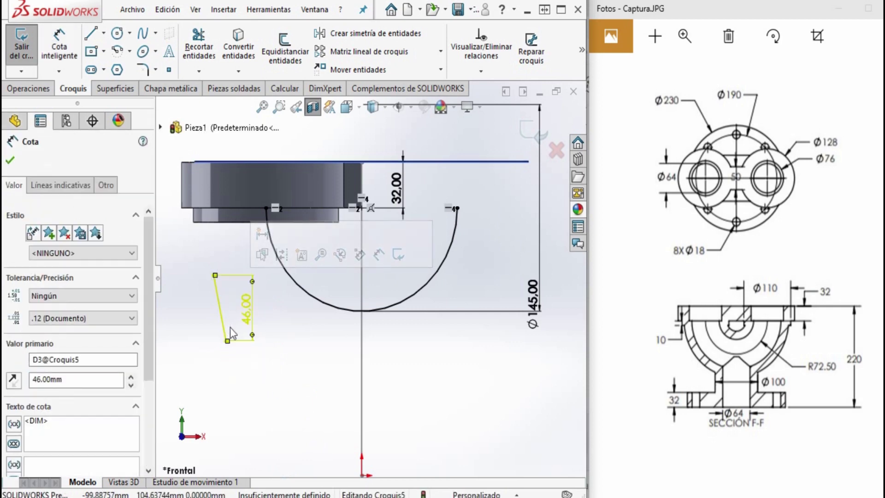
pyautogui.press('Delete')
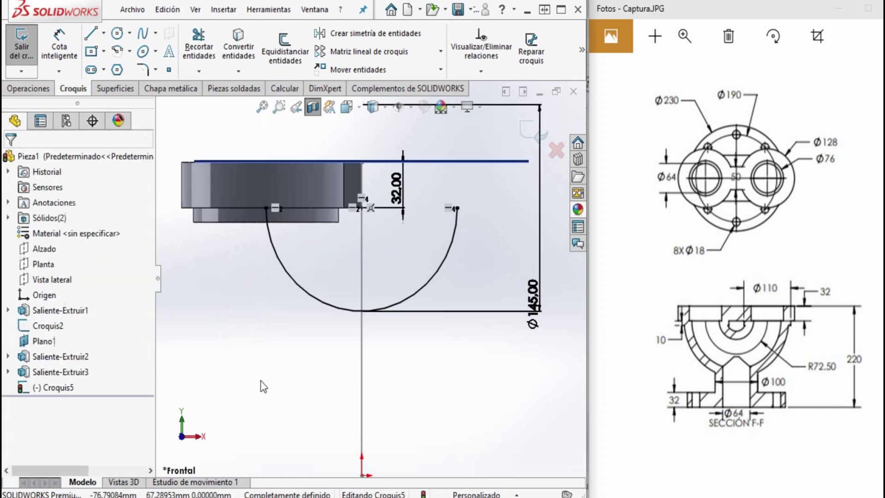
pyautogui.scroll(-1, 327, 260)
pyautogui.moveTo(326, 259)
pyautogui.mouseDown(button='middle')
pyautogui.moveTo(305, 251)
pyautogui.moveTo(355, 228)
pyautogui.mouseUp(button='middle')
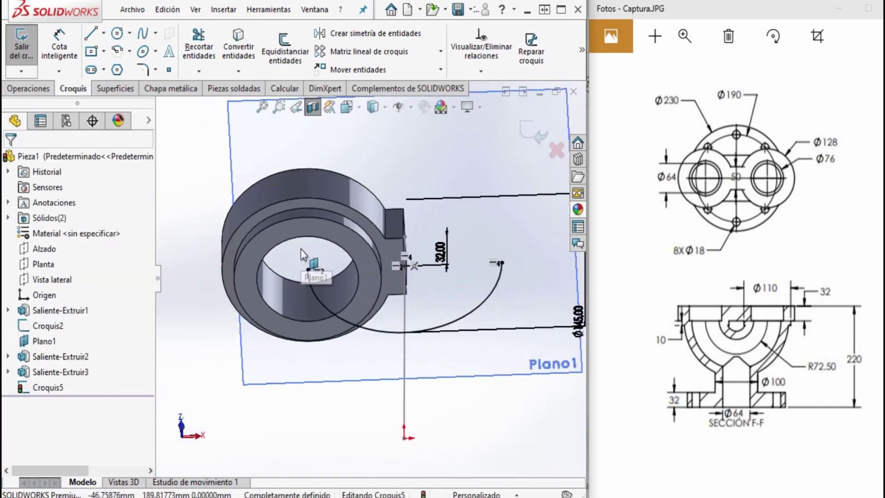
pyautogui.click(375, 236)
pyautogui.scroll(3, 397, 290)
# Exit the Croquis5 path sketch and select a face of the flange.
pyautogui.click(534, 133)
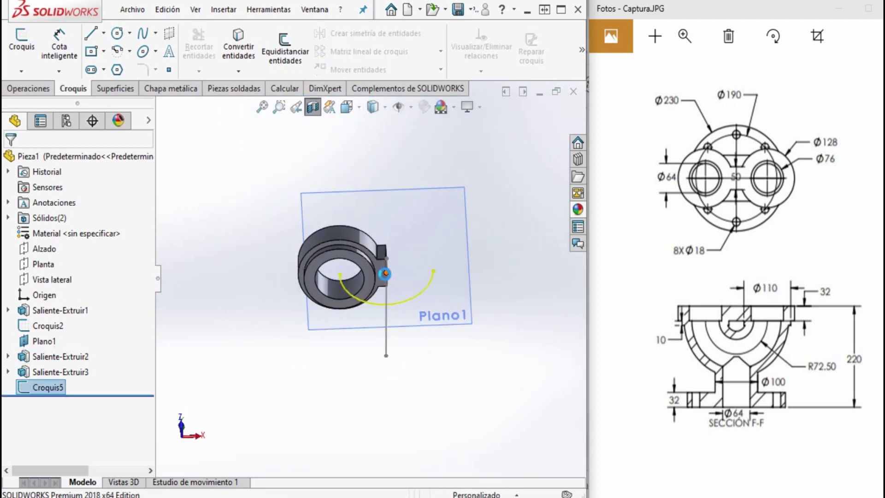
pyautogui.scroll(-4, 369, 260)
pyautogui.scroll(-2, 391, 279)
pyautogui.click(392, 278)
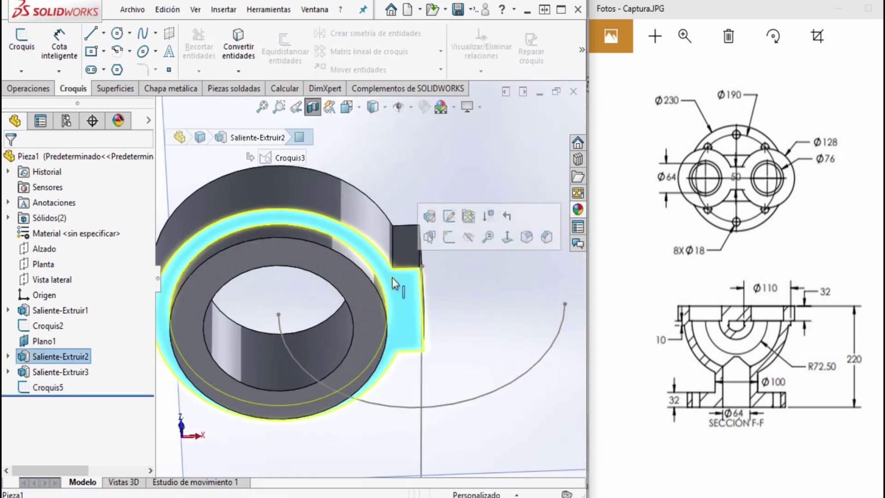
# Start a sketch on the flange face and draw a circle centred on the flange.
pyautogui.click(23, 35)
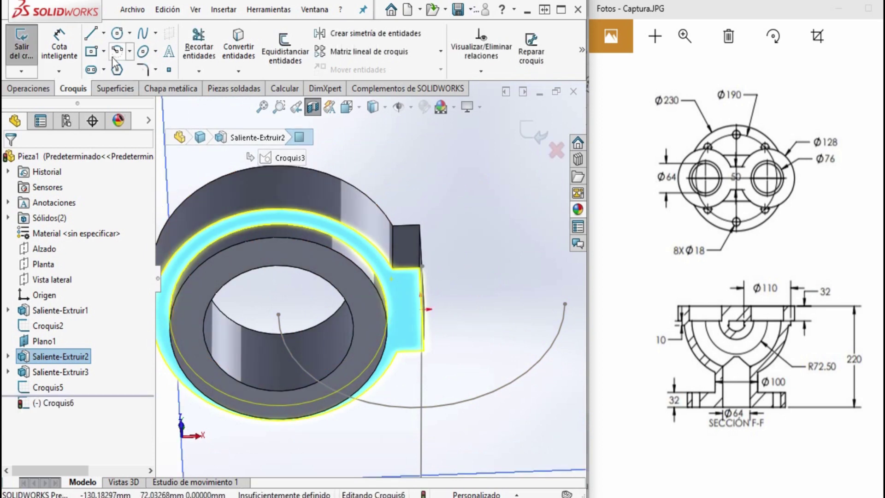
pyautogui.click(117, 33)
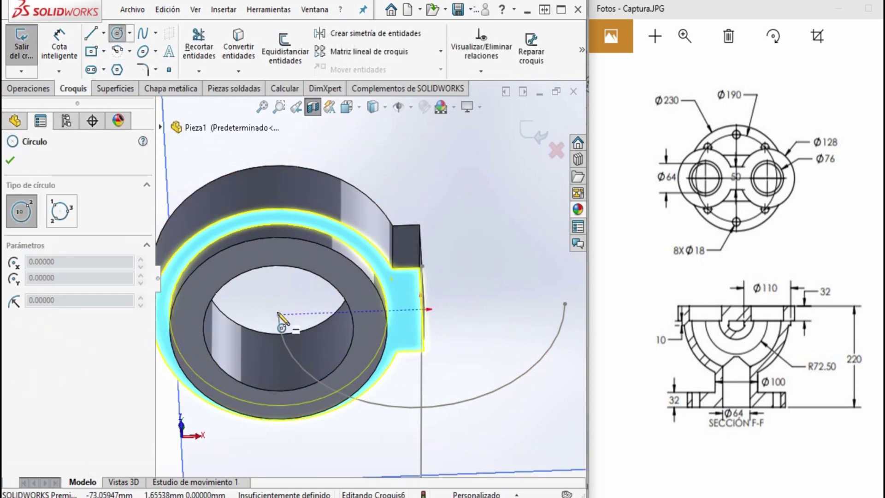
pyautogui.hotkey('ctrl', '8')
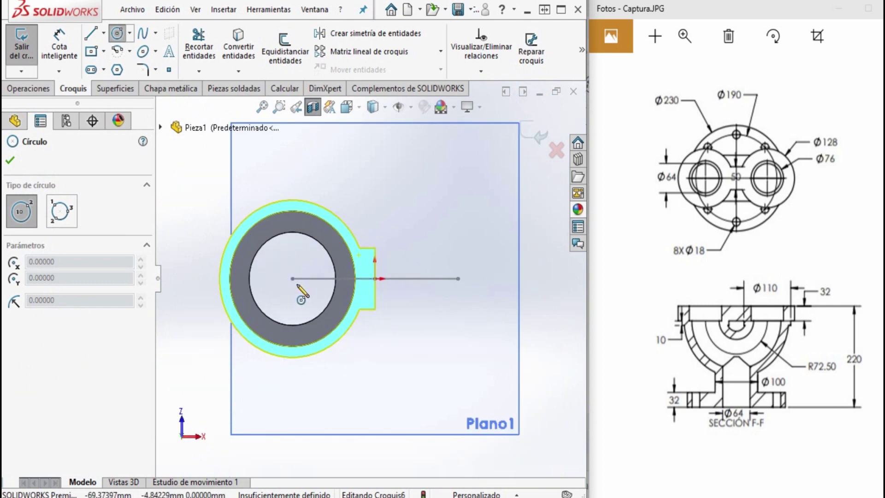
pyautogui.click(293, 278)
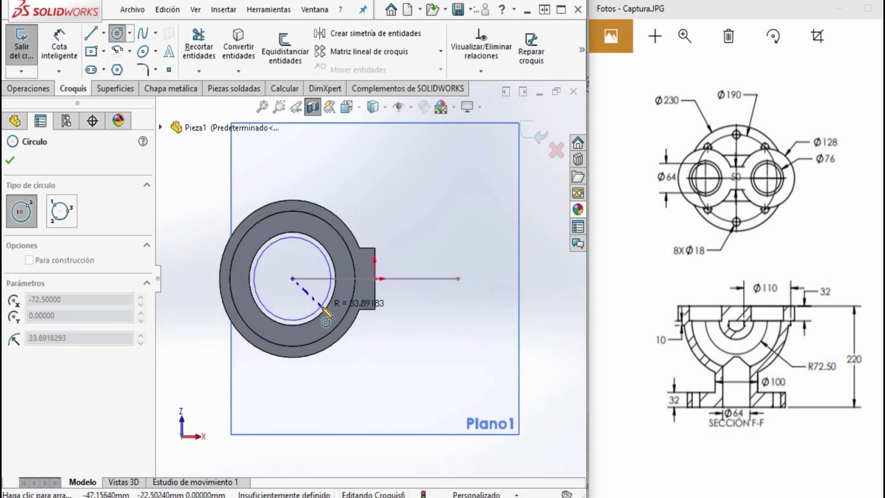
pyautogui.click(347, 325)
# Dimension the circle's diameter to 46, then edit it to 46*2 = 92 mm.
pyautogui.click(59, 46)
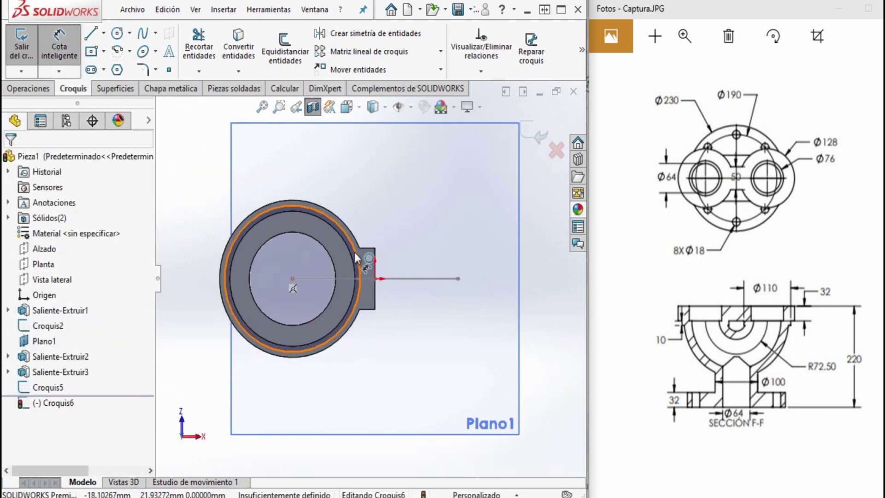
pyautogui.click(360, 252)
pyautogui.click(414, 221)
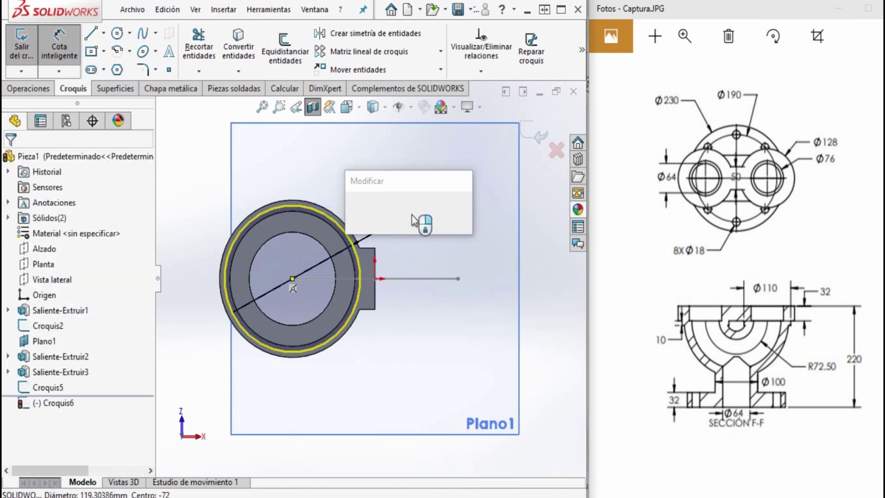
pyautogui.write('46')
pyautogui.press('Return')
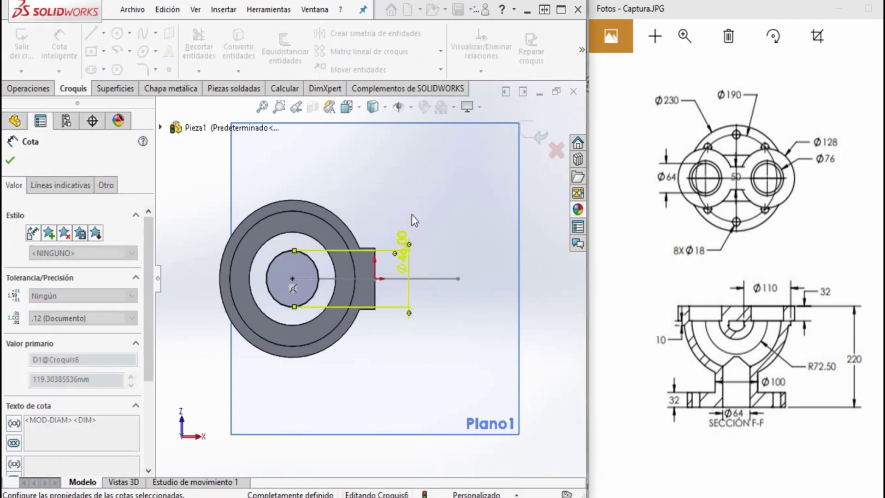
pyautogui.doubleClick(408, 267)
pyautogui.write('*2')
pyautogui.press('Return')
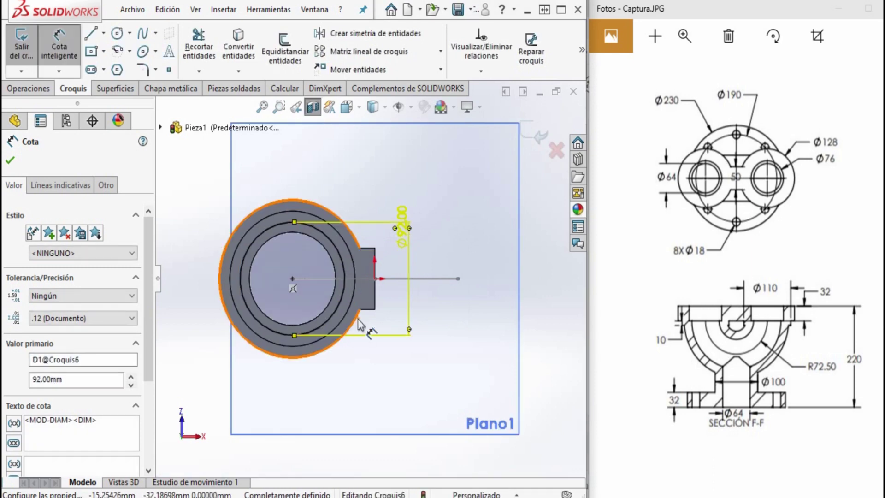
pyautogui.moveTo(404, 286); pyautogui.dragTo(354, 228, button='middle')
pyautogui.scroll(2, 354, 228)
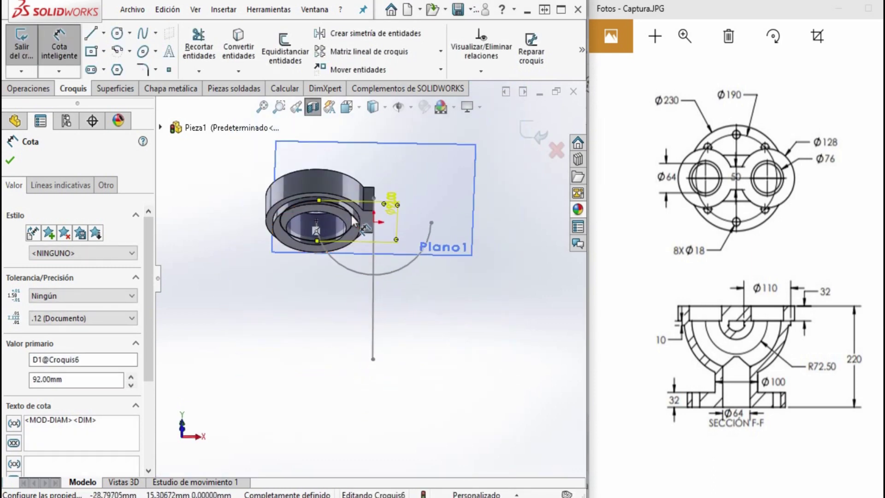
pyautogui.scroll(2, 344, 231)
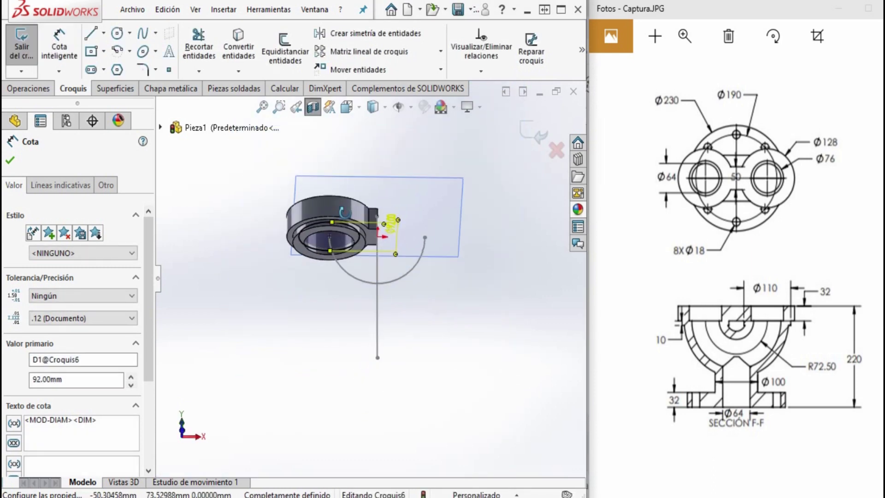
pyautogui.click(29, 89)
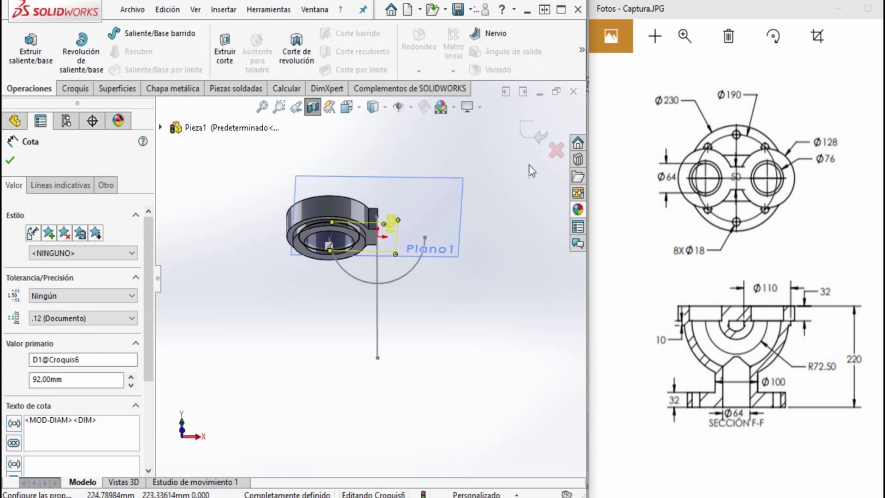
# Build the Barrer1 elbow by sweeping the Ø92 Croquis6 circle along the Croquis5 half-arc.
pyautogui.click(534, 134)
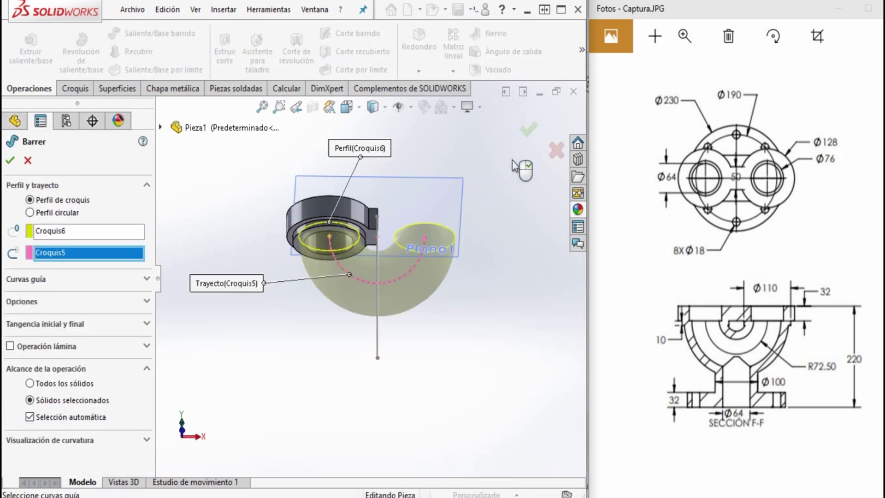
pyautogui.press('Return')
pyautogui.moveTo(378, 263)
pyautogui.mouseDown(button='middle')
pyautogui.moveTo(349, 256)
pyautogui.moveTo(397, 332)
pyautogui.moveTo(386, 351)
pyautogui.mouseUp(button='middle')
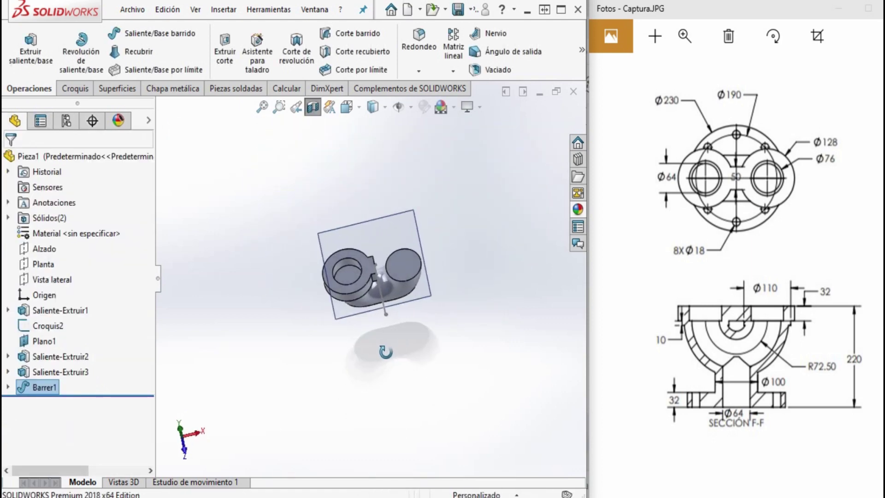
pyautogui.scroll(-2, 361, 281)
pyautogui.scroll(-2, 361, 281)
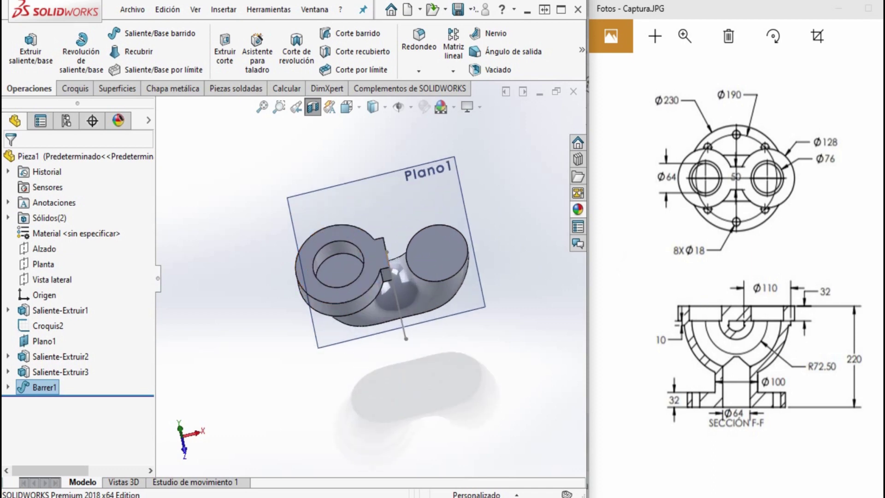
pyautogui.click(340, 268)
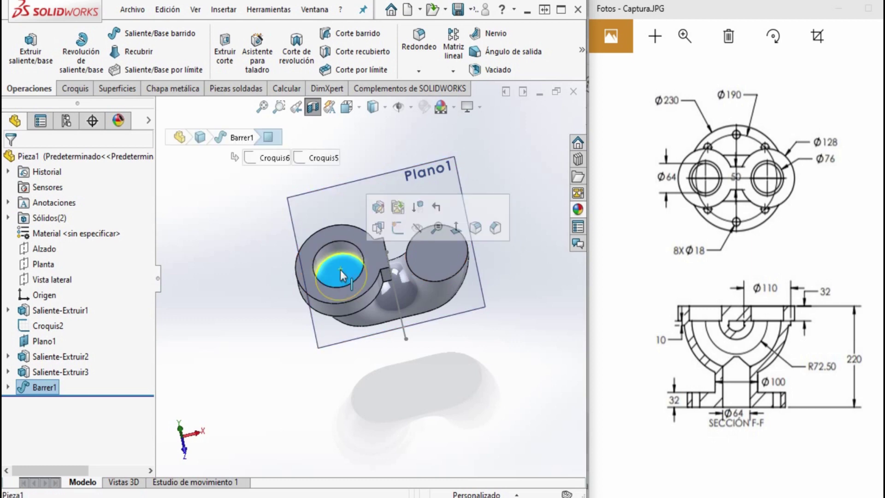
# Start a sketch on the flange's inner face and draw a circle at its centre.
pyautogui.click(74, 88)
pyautogui.click(22, 48)
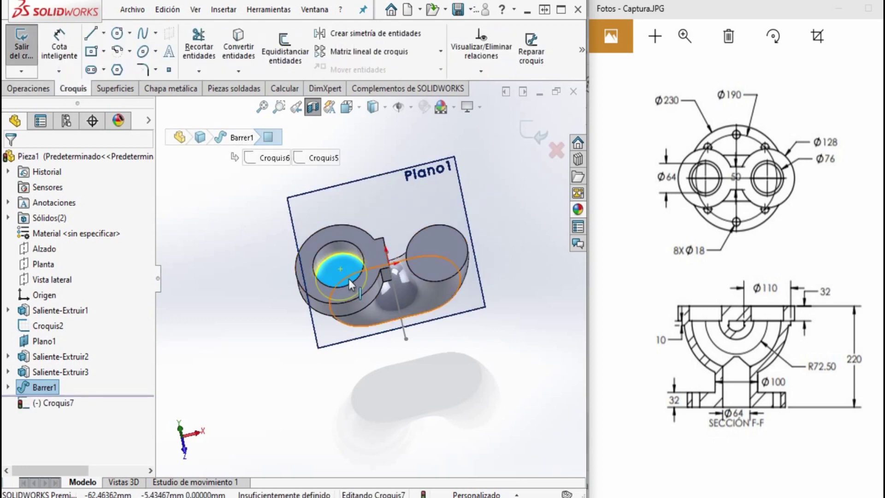
pyautogui.click(121, 35)
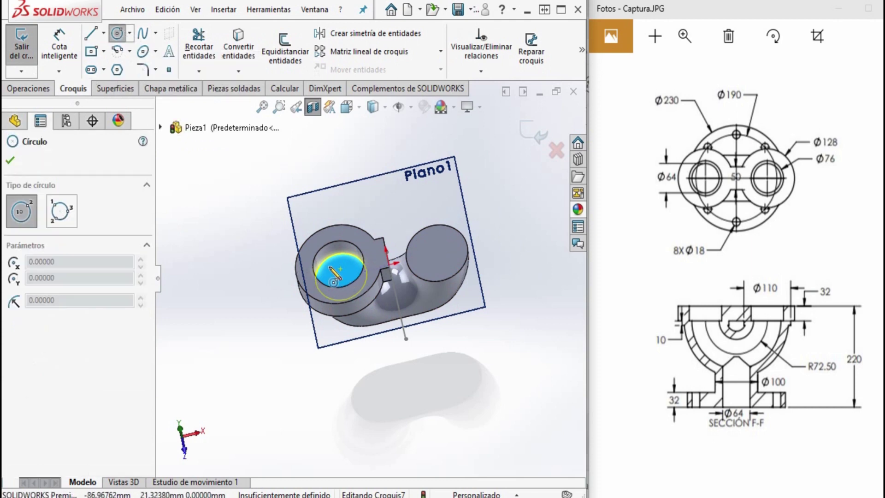
pyautogui.hotkey('ctrl', '8')
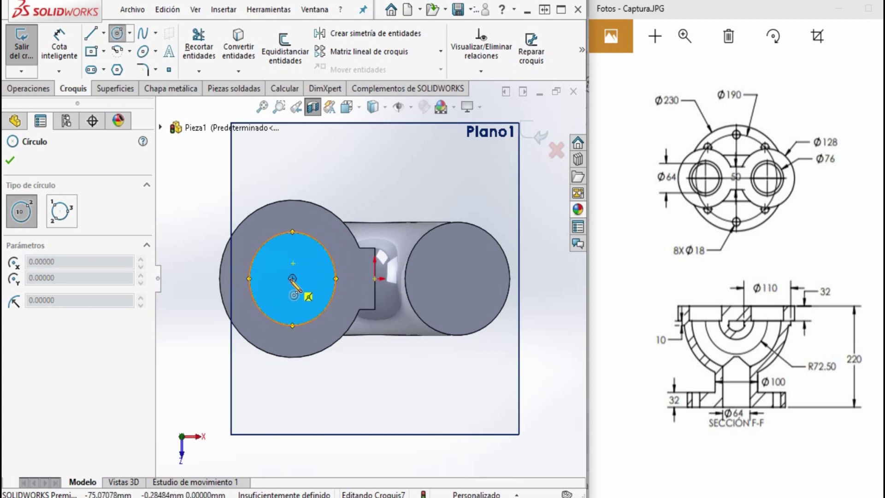
pyautogui.click(292, 278)
pyautogui.click(311, 297)
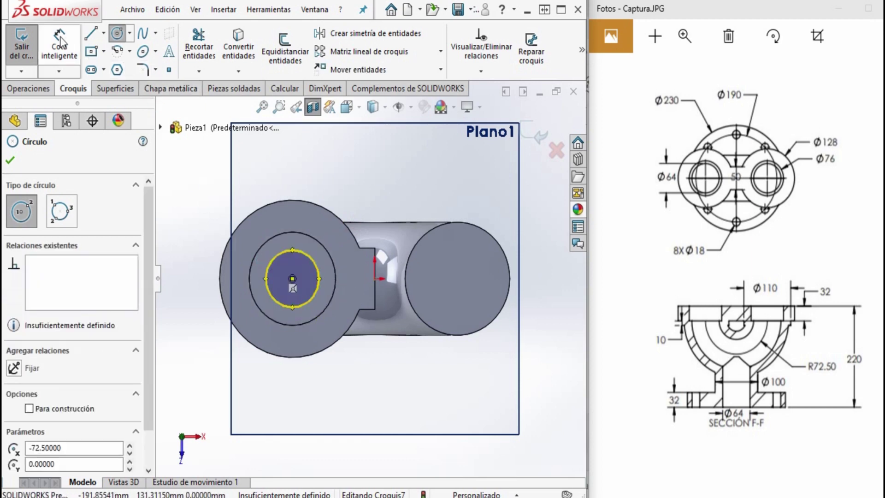
pyautogui.press('Escape')
# Dimension the circle to Ø64 mm and exit the sketch.
pyautogui.moveTo(300, 276); pyautogui.dragTo(310, 260, button='right')
pyautogui.click(310, 260)
pyautogui.click(420, 357)
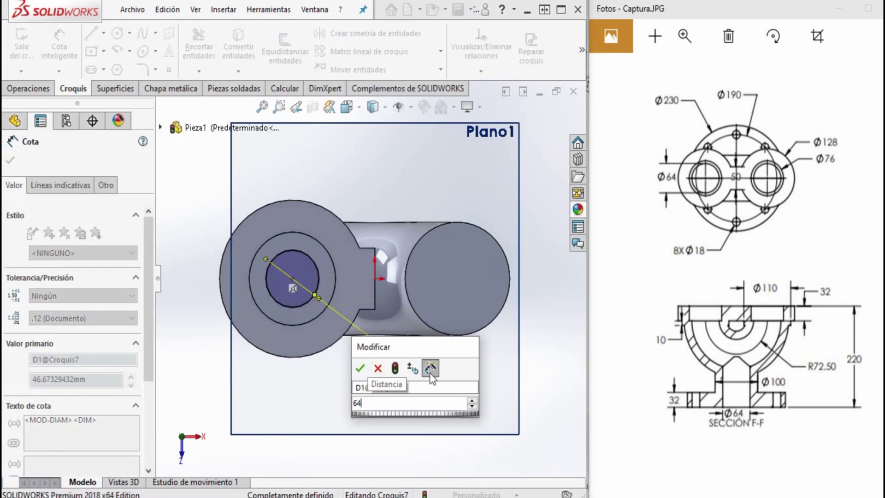
pyautogui.press('Return')
pyautogui.moveTo(366, 379); pyautogui.dragTo(353, 240, button='middle')
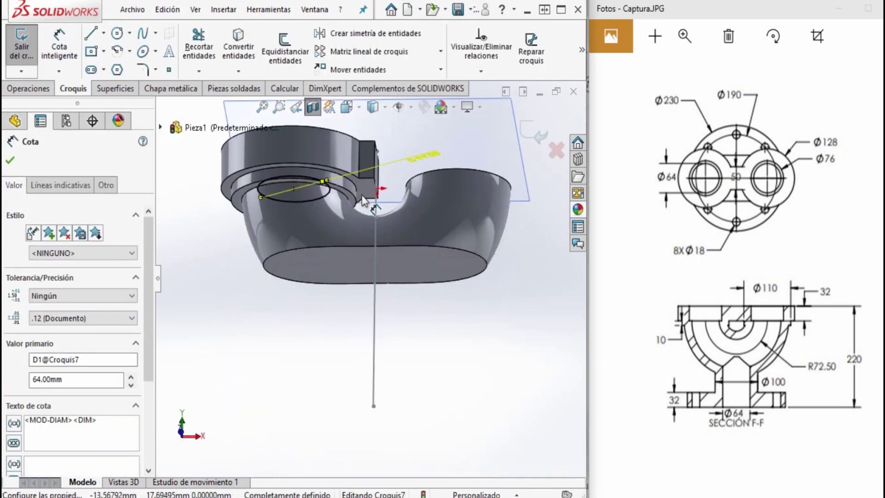
pyautogui.click(10, 160)
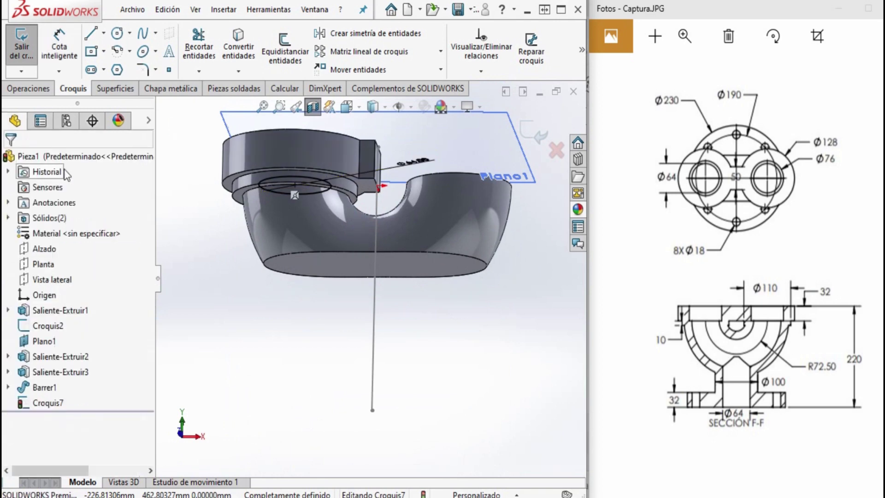
pyautogui.click(44, 248)
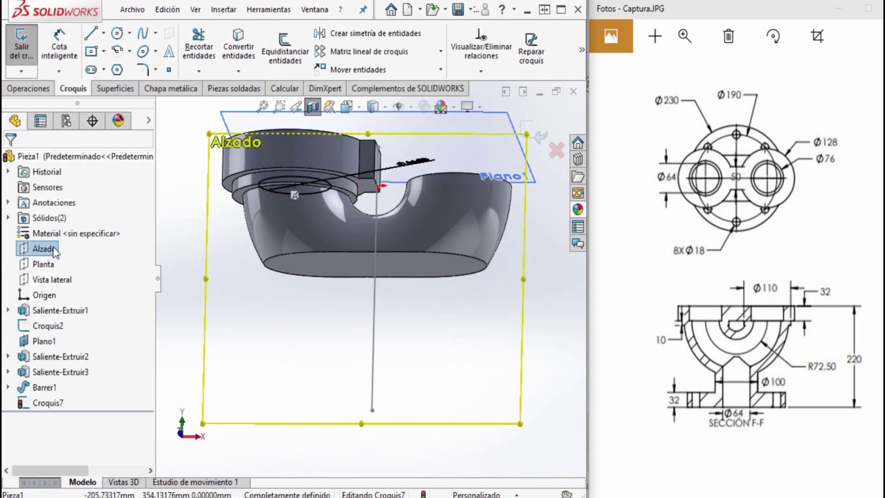
pyautogui.click(540, 136)
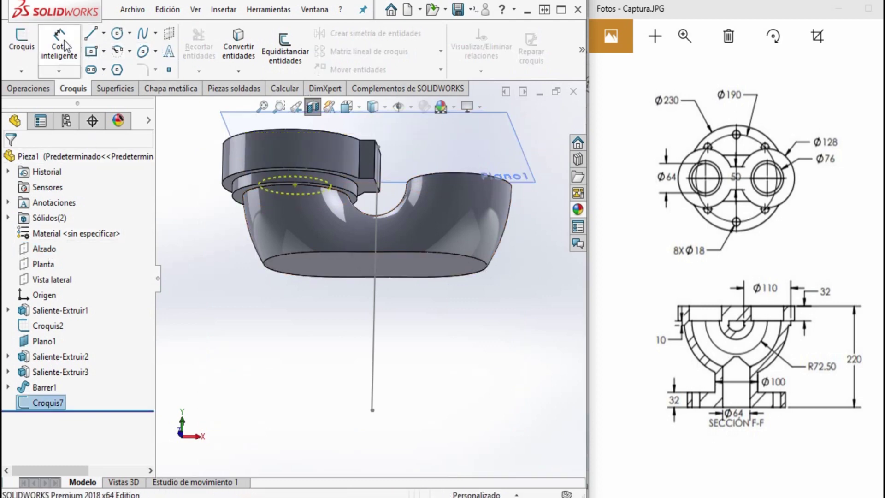
# Make the sweep's path sketch Croquis5 visible in the model.
pyautogui.click(46, 253)
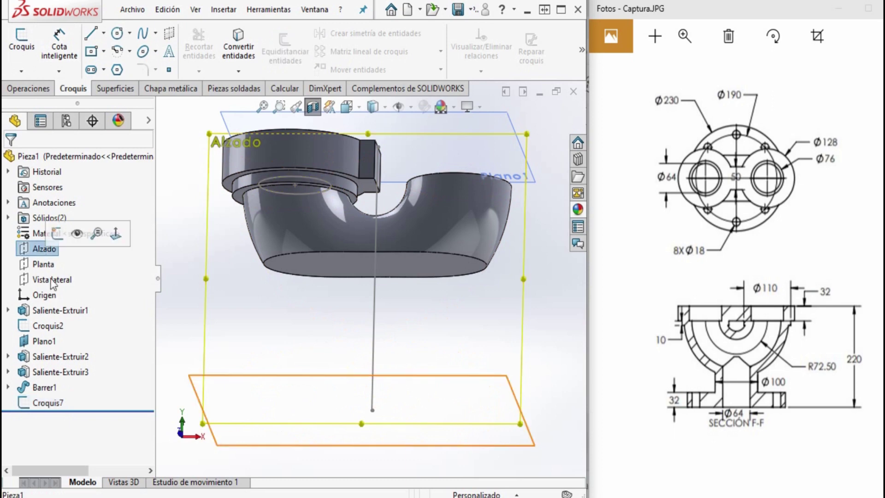
pyautogui.click(7, 388)
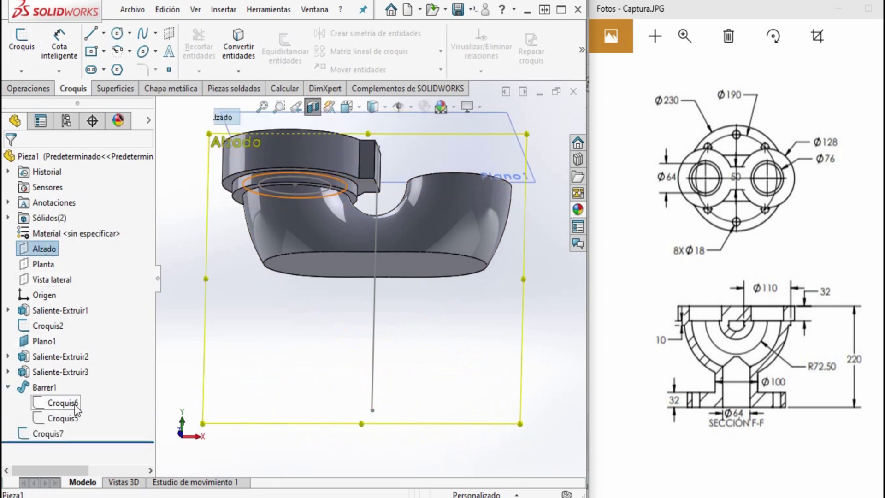
pyautogui.click(63, 419)
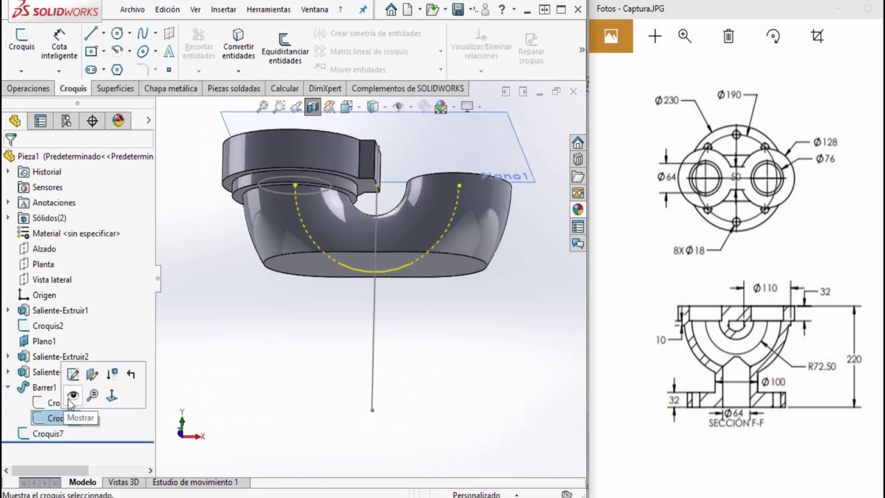
pyautogui.click(71, 398)
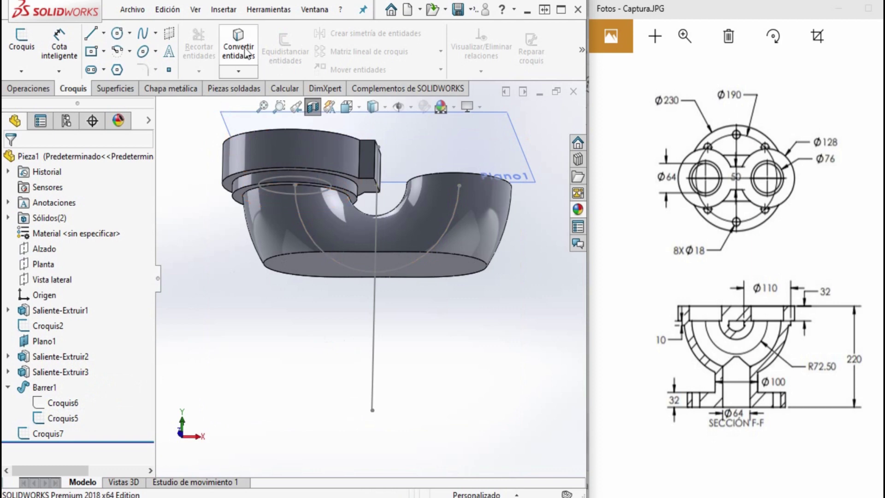
# Start a sketch on the Alzado plane and convert the elbow's arc path into it.
pyautogui.click(40, 250)
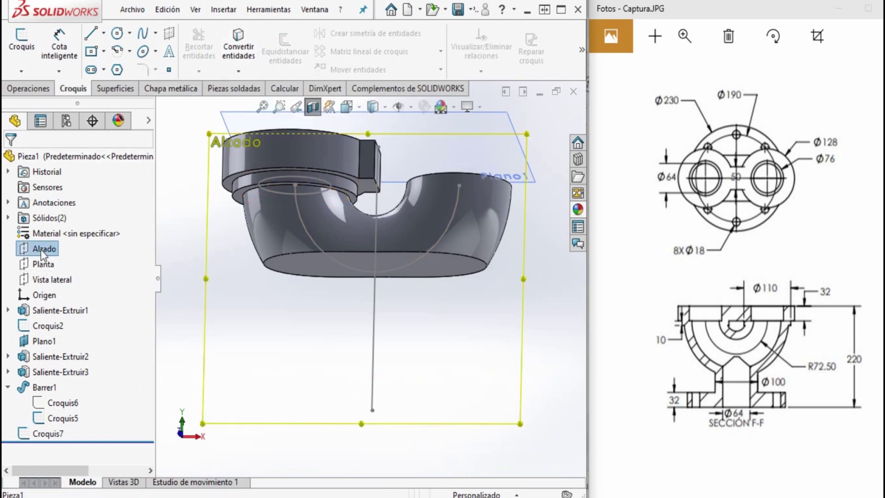
pyautogui.click(12, 60)
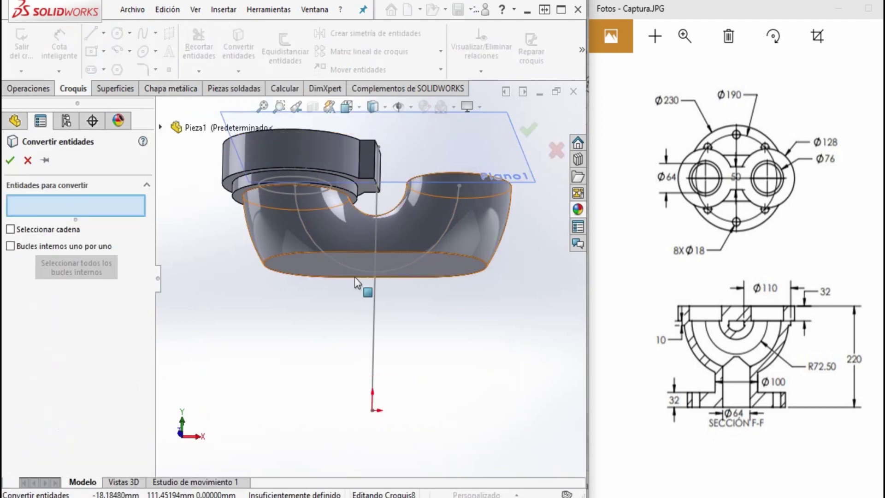
pyautogui.click(356, 274)
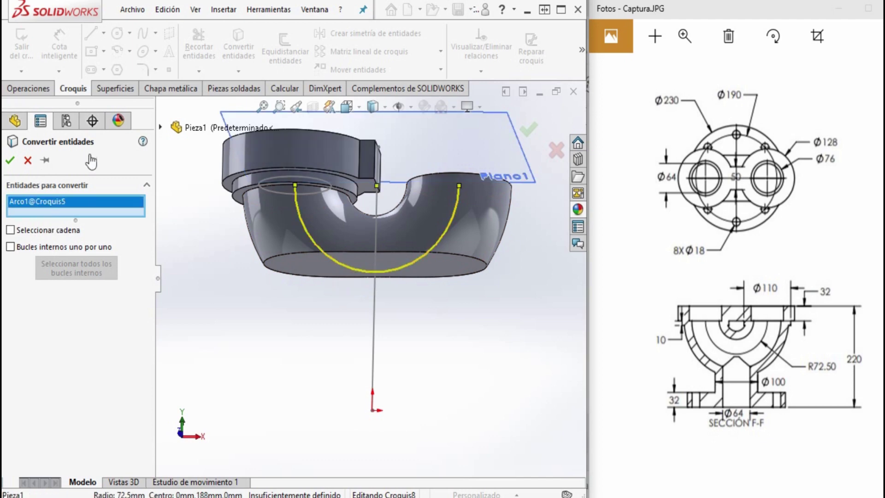
pyautogui.click(10, 160)
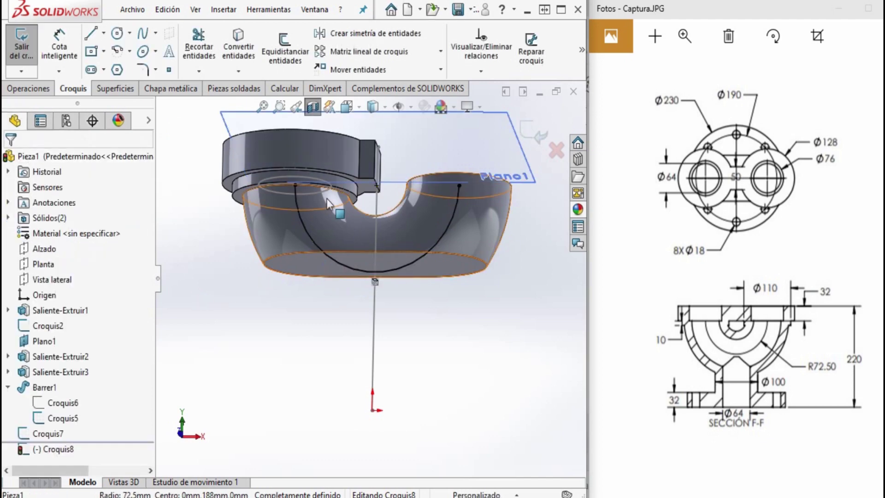
pyautogui.click(33, 87)
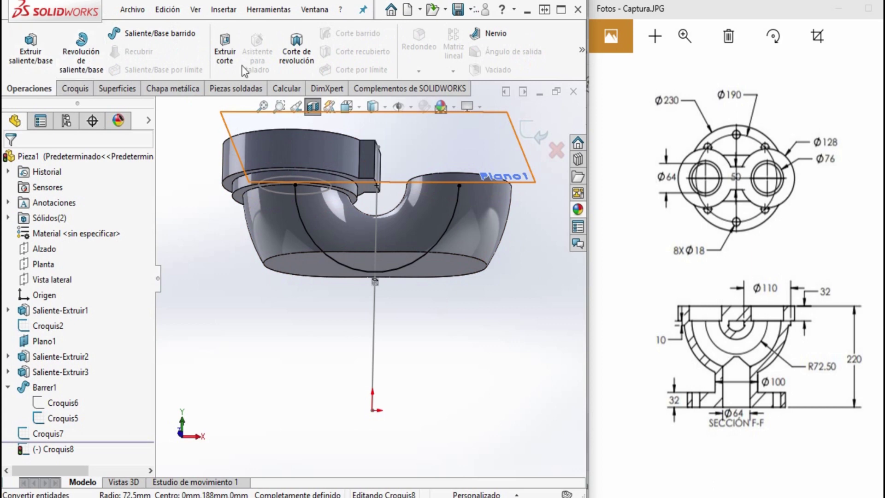
# Exit the path sketch, try a swept boss with Croquis7, then cancel it.
pyautogui.click(521, 134)
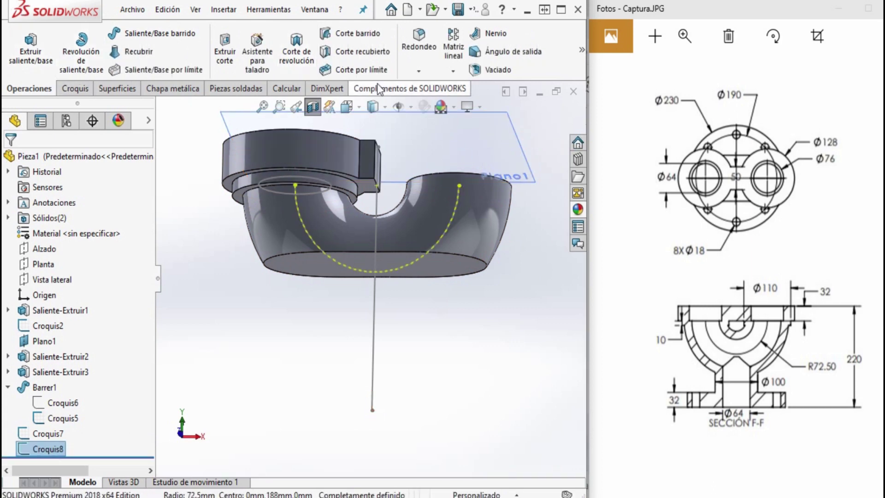
pyautogui.click(176, 33)
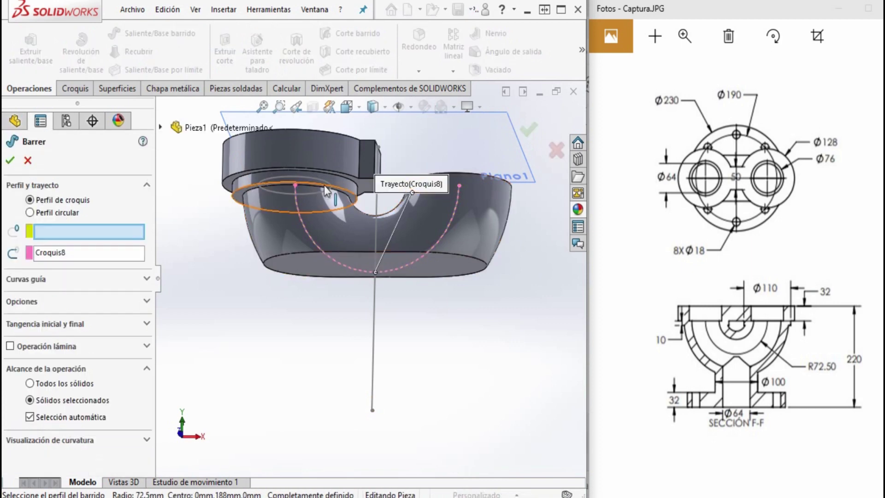
pyautogui.click(327, 188)
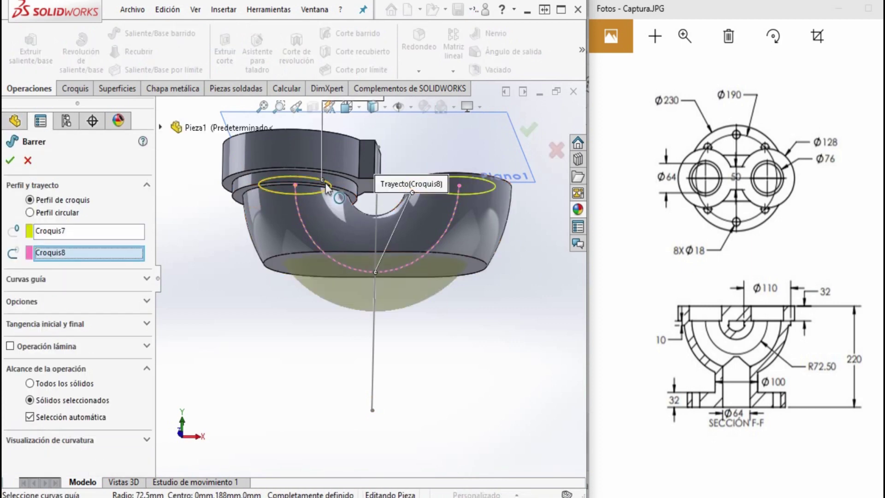
pyautogui.moveTo(326, 194); pyautogui.dragTo(322, 240, button='middle')
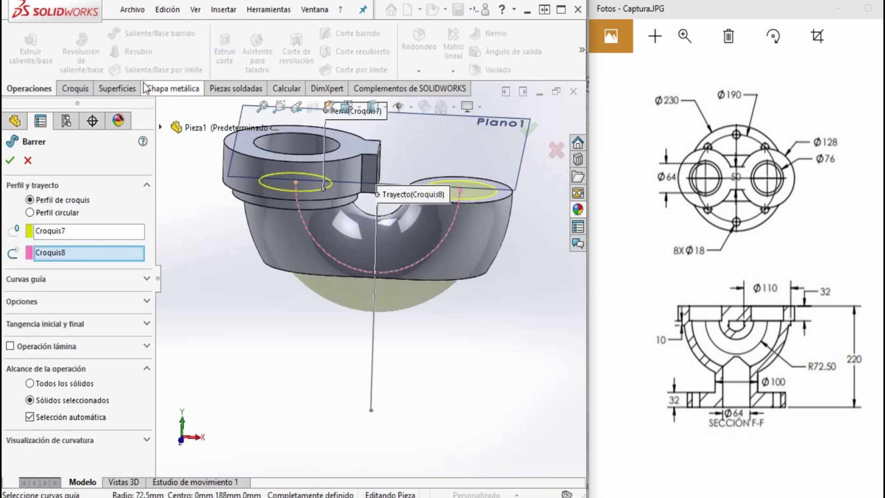
pyautogui.click(28, 160)
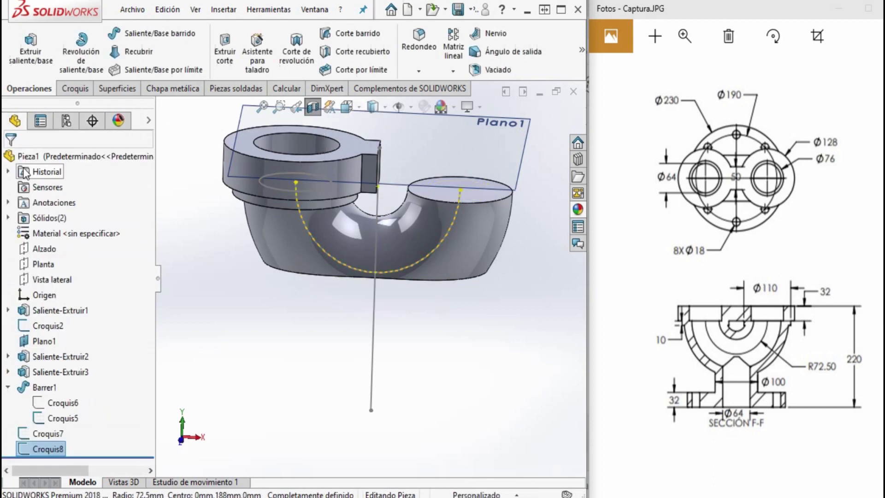
# Hollow the elbow with a swept cut of Croquis7 along the path, creating Cortar-Barrer1.
pyautogui.click(364, 36)
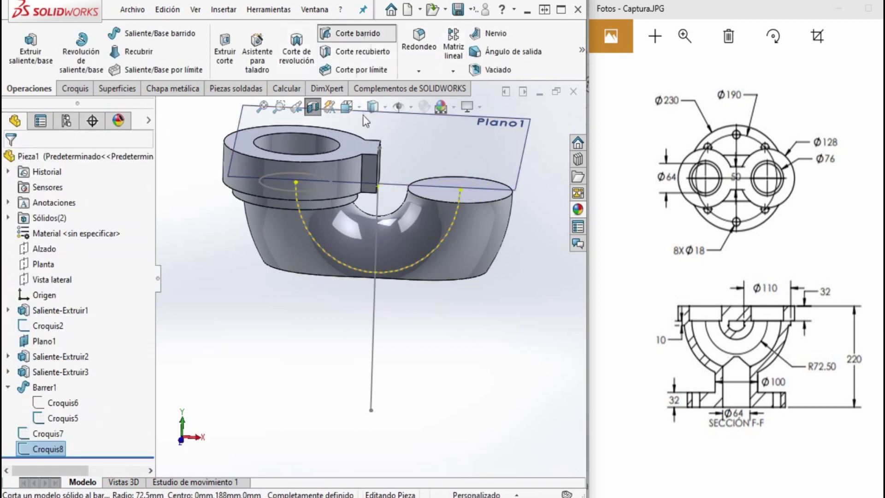
pyautogui.click(305, 173)
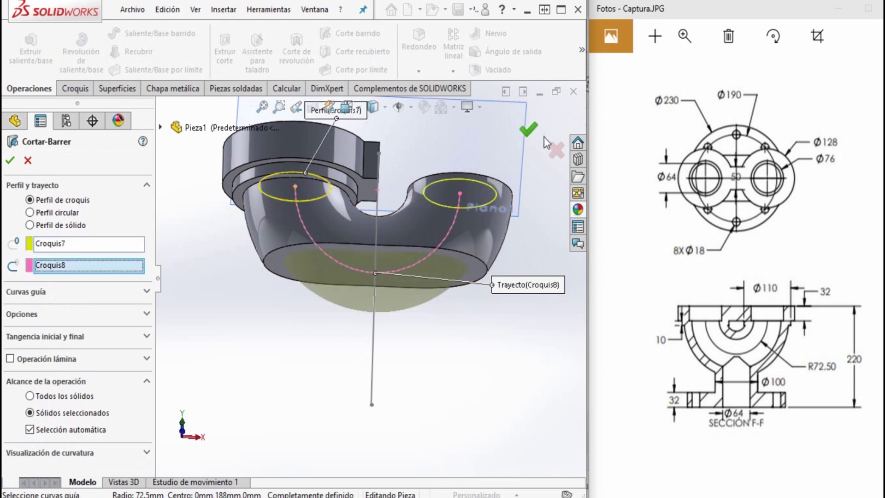
pyautogui.click(528, 130)
pyautogui.scroll(3, 388, 245)
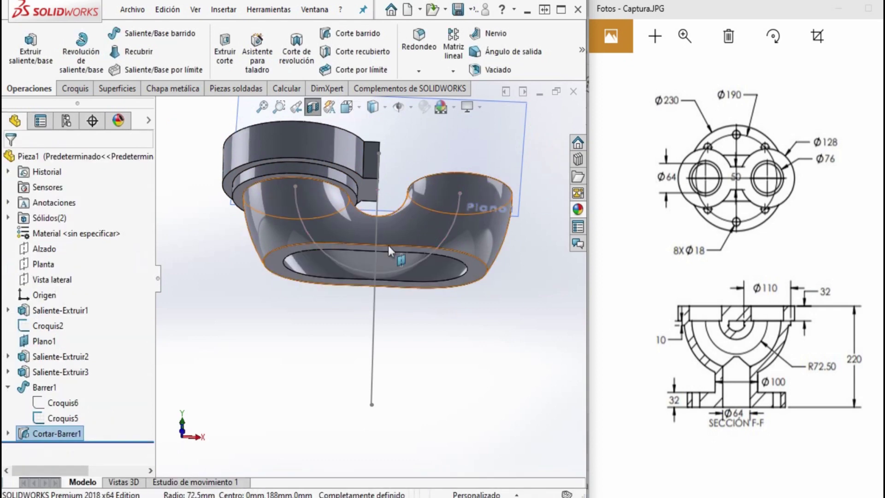
pyautogui.moveTo(404, 224); pyautogui.dragTo(390, 366, button='middle')
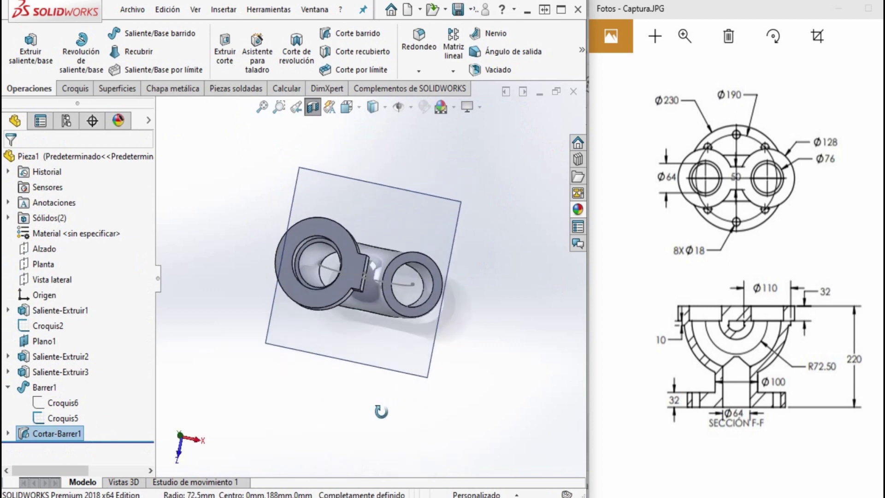
pyautogui.moveTo(371, 297); pyautogui.dragTo(337, 255, button='middle')
pyautogui.scroll(-2, 351, 272)
pyautogui.scroll(2, 376, 307)
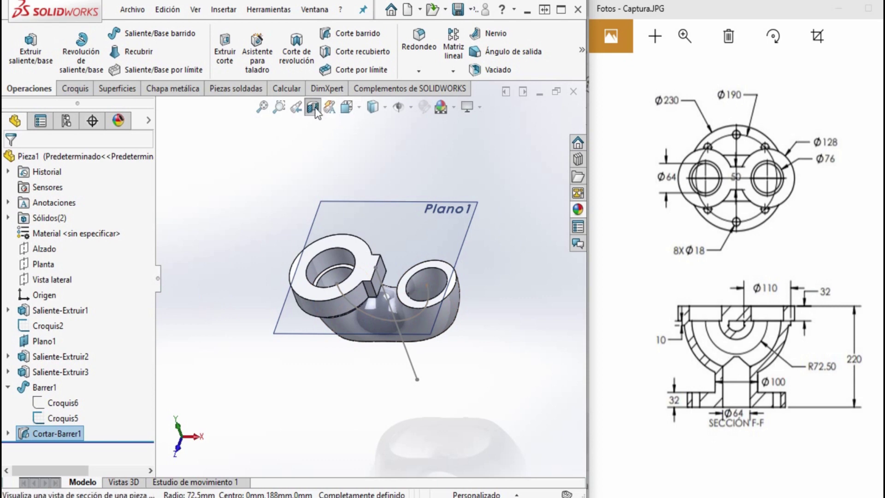
# Orbit and zoom to inspect the hollowed elbow and flange from several angles.
pyautogui.click(445, 330)
pyautogui.scroll(2, 445, 329)
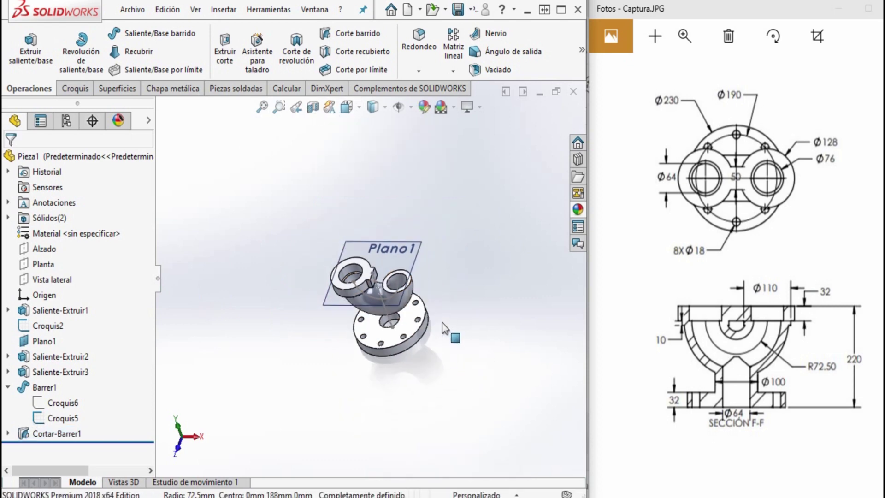
pyautogui.scroll(-3, 397, 342)
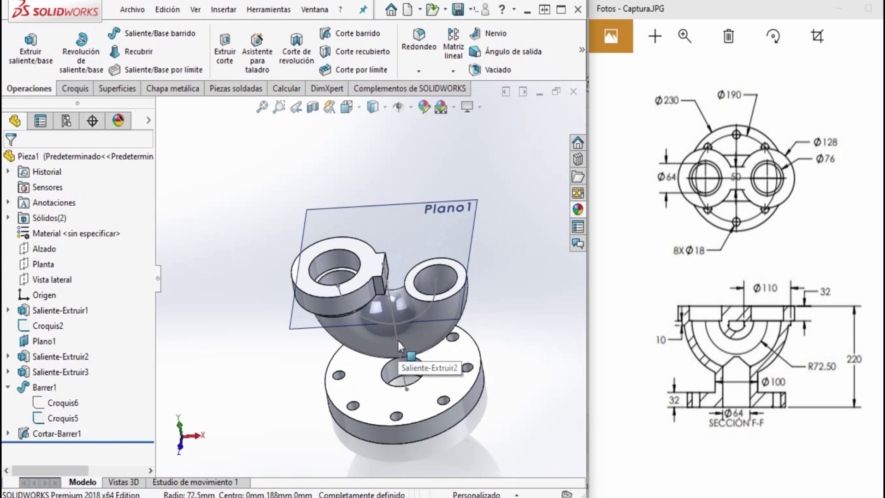
pyautogui.scroll(-3, 398, 341)
pyautogui.scroll(2, 397, 341)
pyautogui.moveTo(397, 342)
pyautogui.mouseDown(button='middle')
pyautogui.moveTo(388, 324)
pyautogui.moveTo(408, 346)
pyautogui.mouseUp(button='middle')
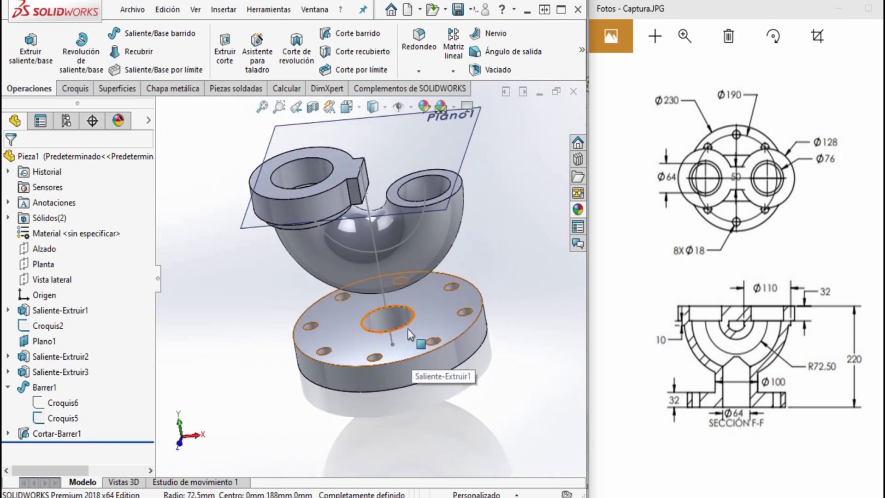
pyautogui.scroll(-2, 410, 318)
pyautogui.moveTo(410, 317)
pyautogui.mouseDown(button='middle')
pyautogui.moveTo(411, 281)
pyautogui.moveTo(424, 299)
pyautogui.mouseUp(button='middle')
pyautogui.scroll(3, 424, 300)
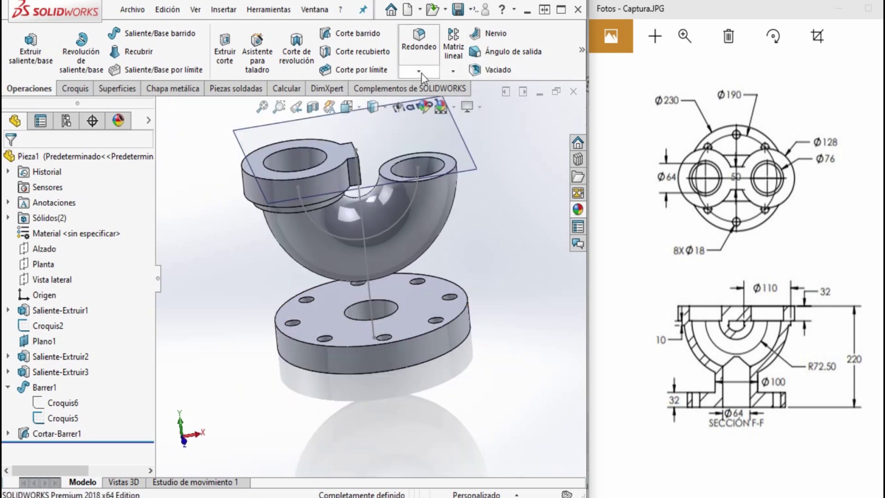
pyautogui.click(453, 71)
# Mirror the hollowed elbow body across the tab's end face, creating Simetria2.
pyautogui.click(483, 121)
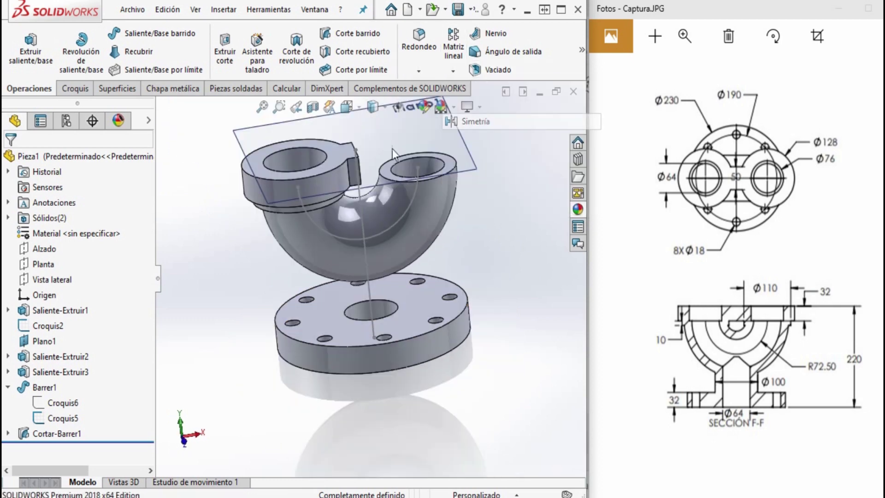
pyautogui.moveTo(335, 187); pyautogui.dragTo(302, 217, button='middle')
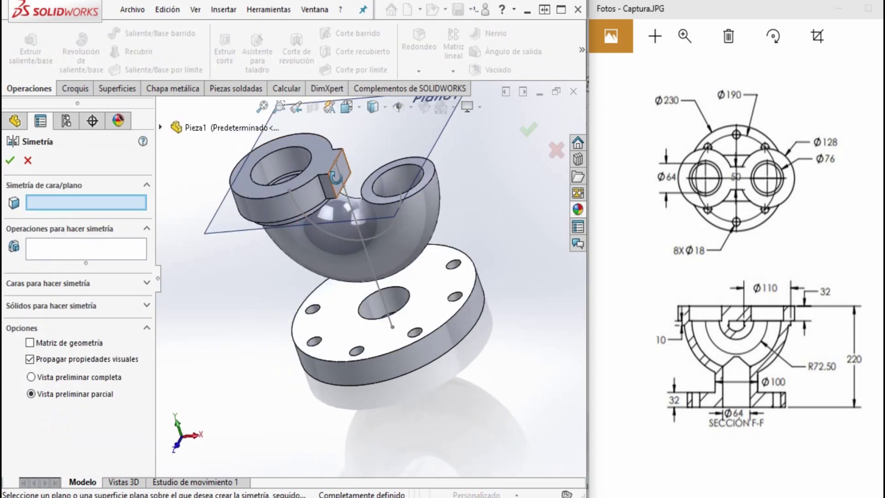
pyautogui.scroll(-5, 344, 206)
pyautogui.click(347, 217)
pyautogui.click(140, 306)
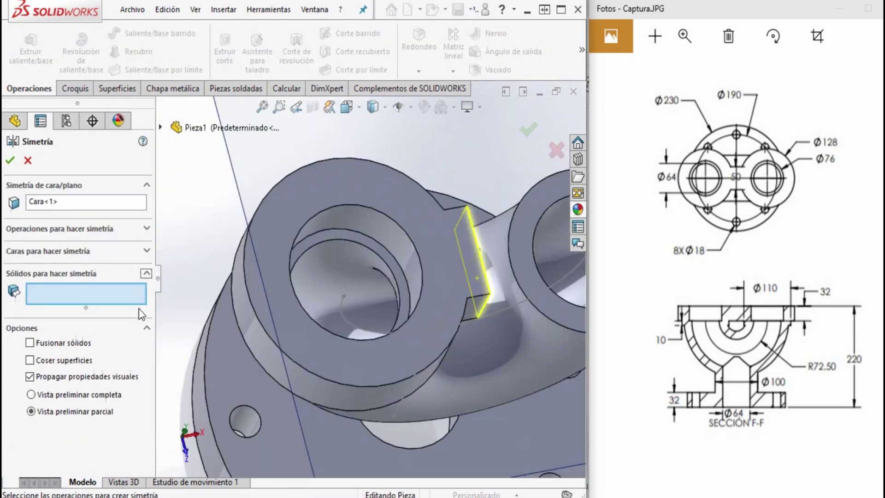
pyautogui.click(299, 270)
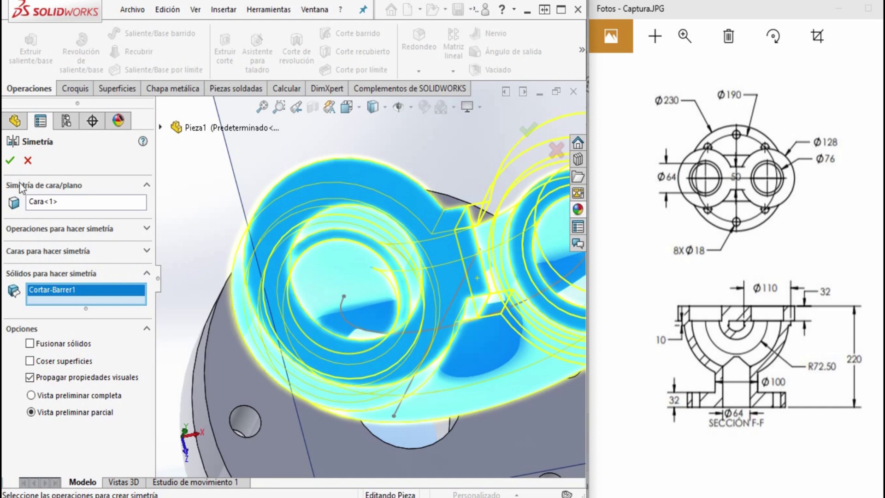
pyautogui.click(13, 161)
# Orbit and zoom around the top to inspect the two joined rings.
pyautogui.scroll(5, 378, 258)
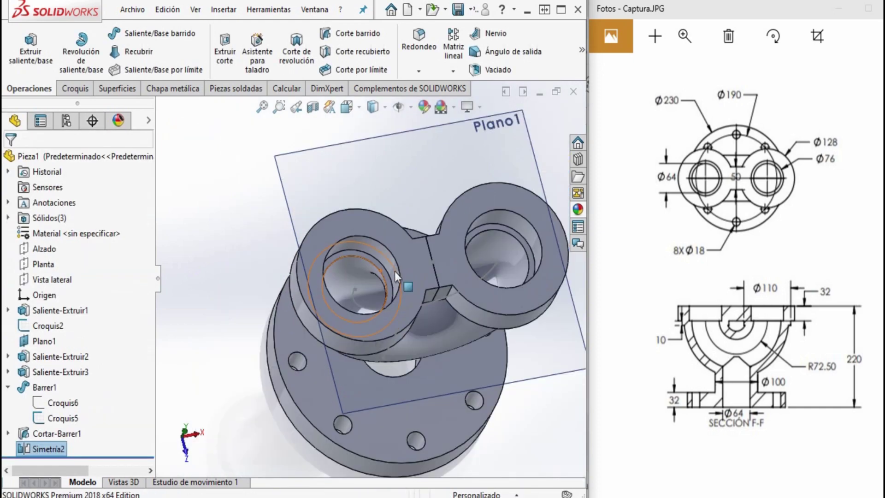
pyautogui.moveTo(409, 205); pyautogui.dragTo(415, 230, button='middle')
pyautogui.scroll(-3, 418, 237)
pyautogui.scroll(2, 449, 267)
pyautogui.moveTo(449, 267)
pyautogui.mouseDown(button='middle')
pyautogui.moveTo(466, 221)
pyautogui.moveTo(415, 276)
pyautogui.mouseUp(button='middle')
pyautogui.scroll(3, 415, 277)
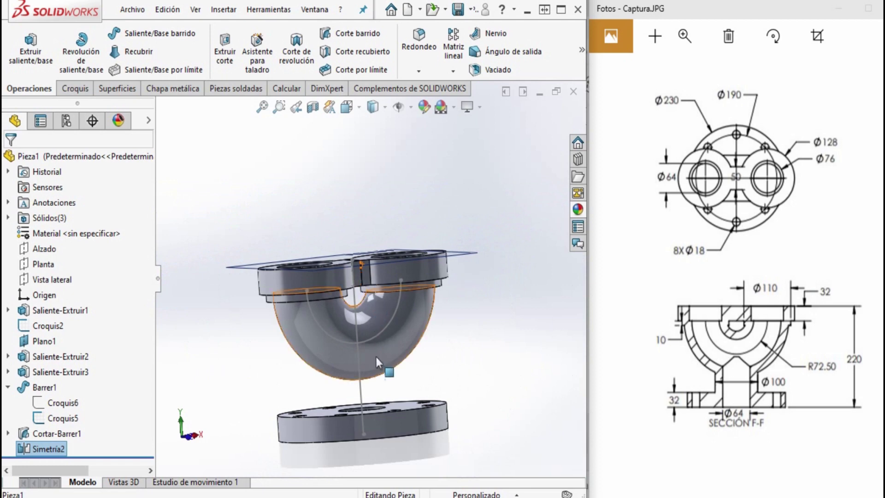
# Check the arc's 72.5 mm radius and the 220 mm line against the reference drawing.
pyautogui.click(353, 341)
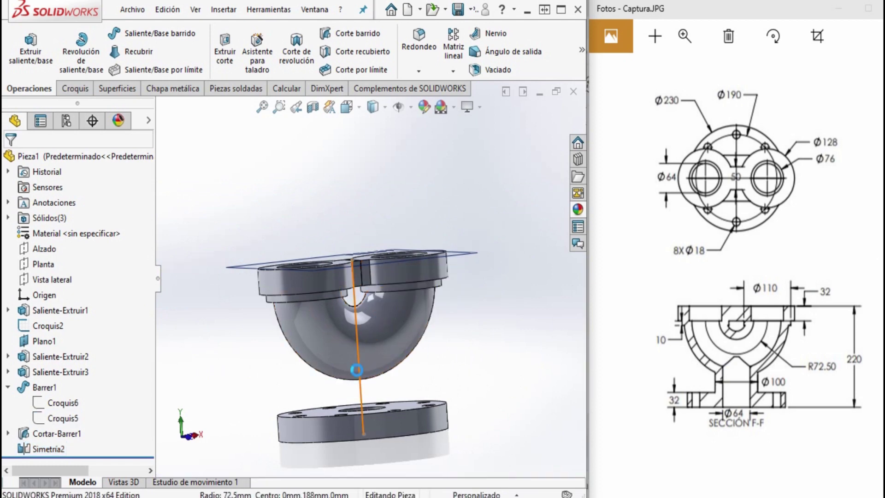
pyautogui.click(356, 369)
pyautogui.scroll(-3, 374, 342)
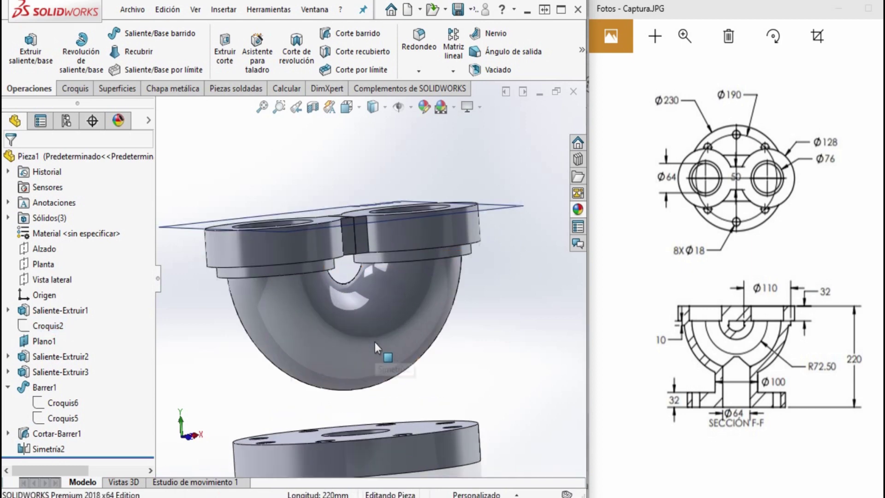
pyautogui.scroll(3, 374, 342)
pyautogui.moveTo(347, 289)
pyautogui.mouseDown(button='middle')
pyautogui.moveTo(365, 307)
pyautogui.moveTo(375, 305)
pyautogui.mouseUp(button='middle')
pyautogui.click(622, 266)
pyautogui.press('Right')
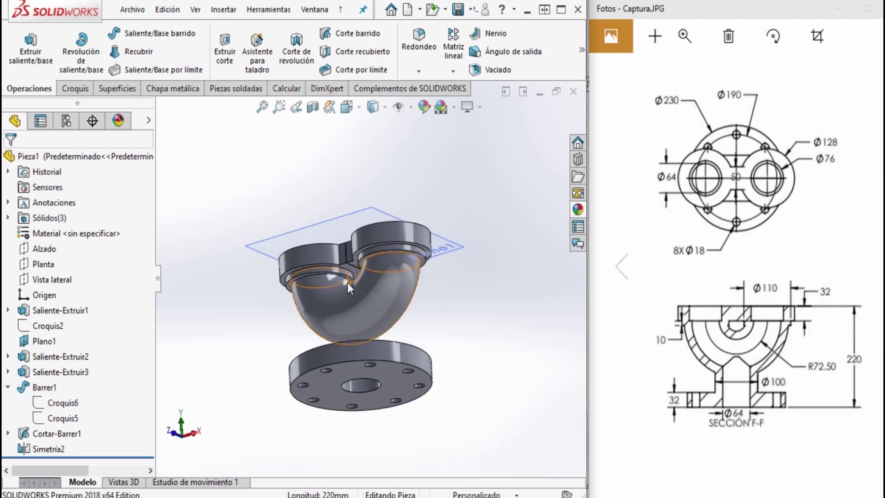
pyautogui.moveTo(356, 332); pyautogui.dragTo(392, 369, button='middle')
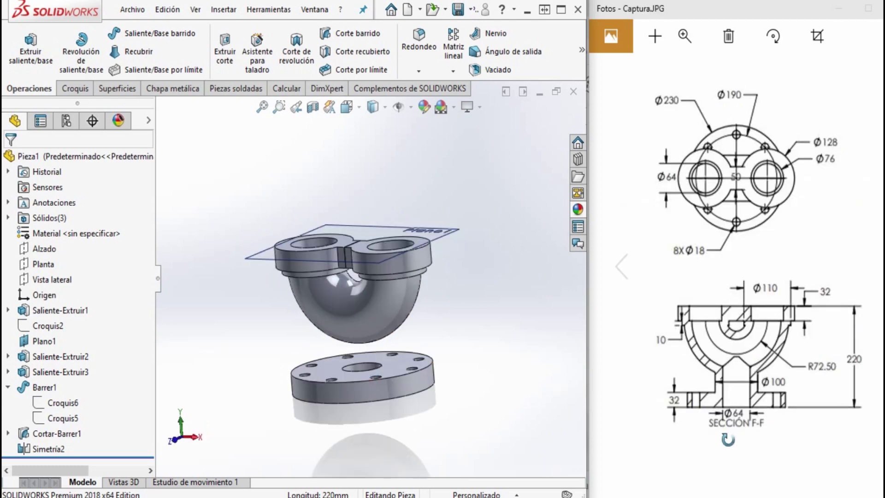
pyautogui.scroll(-1, 382, 367)
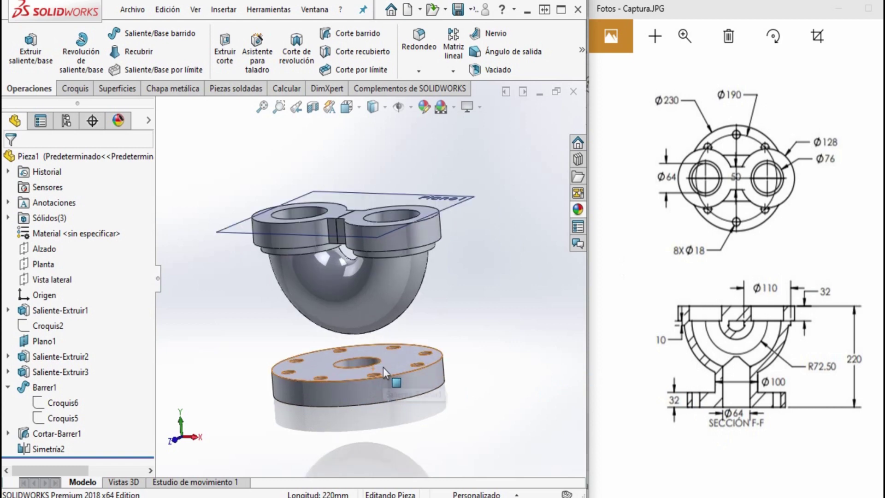
# Start a sketch on the bottom flange's top face with two concentric circles at the origin.
pyautogui.click(76, 89)
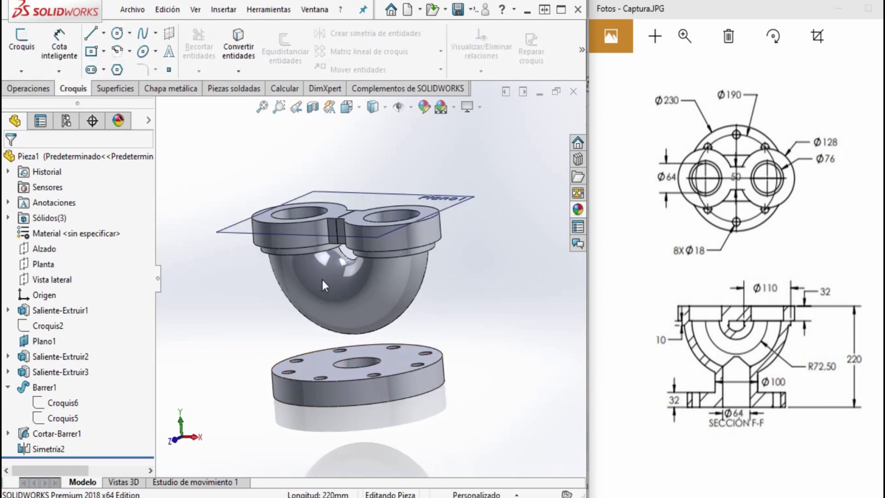
pyautogui.click(401, 367)
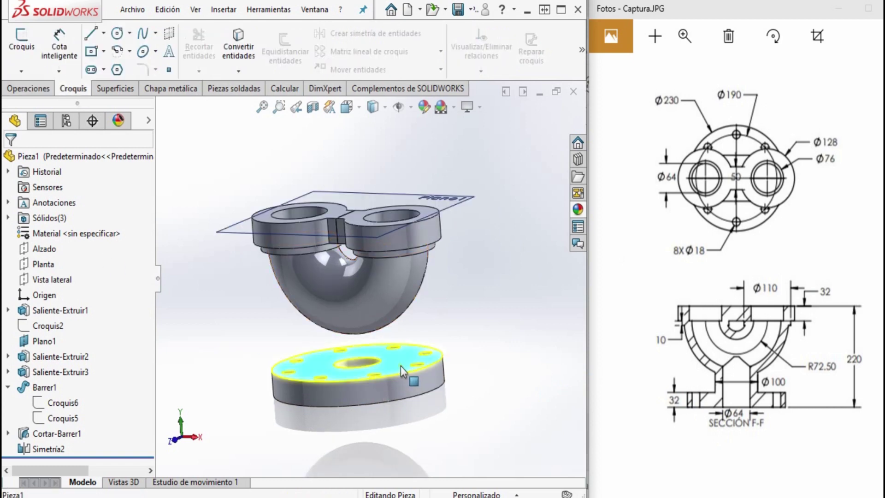
pyautogui.click(21, 47)
pyautogui.click(117, 34)
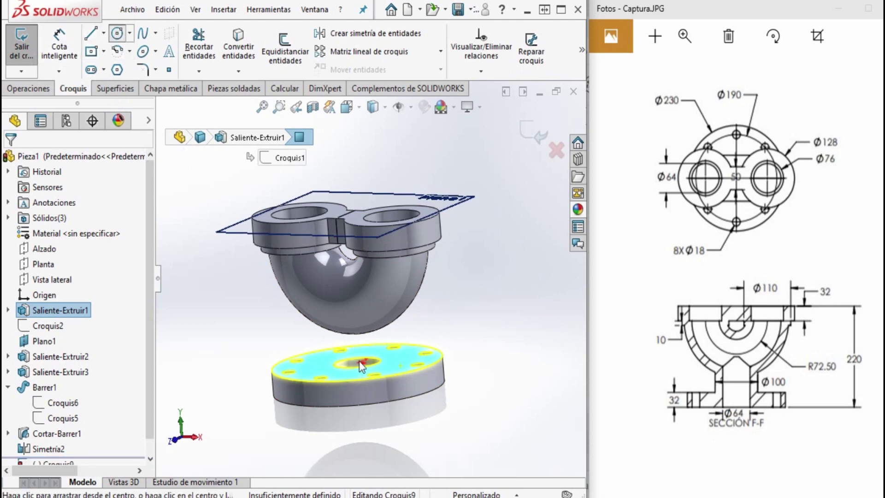
pyautogui.press('Down')
pyautogui.press('Down')
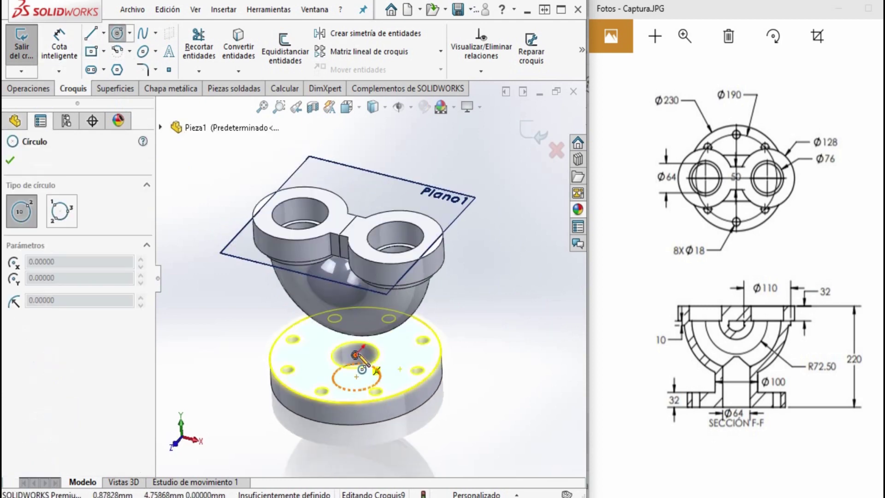
pyautogui.click(355, 355)
pyautogui.click(411, 369)
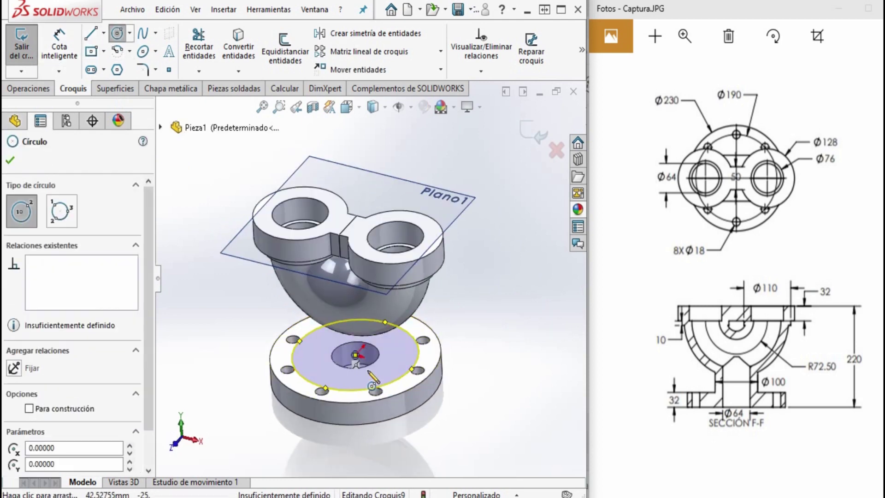
pyautogui.click(356, 355)
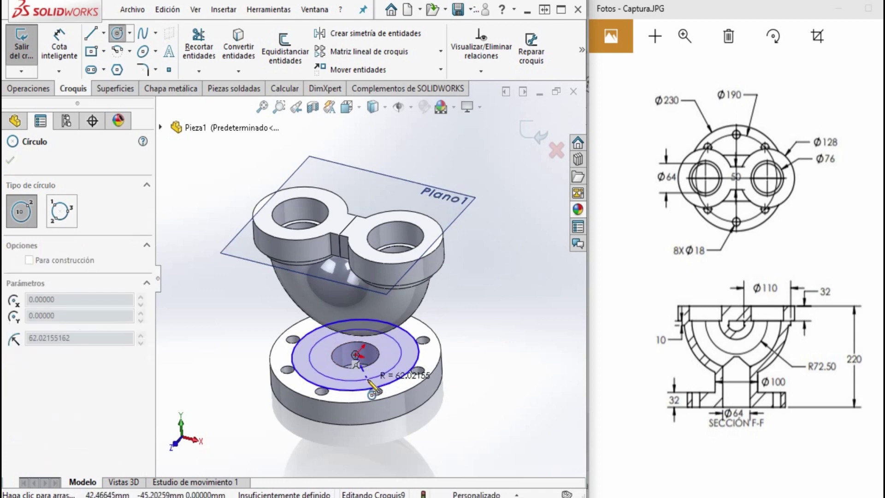
pyautogui.click(59, 46)
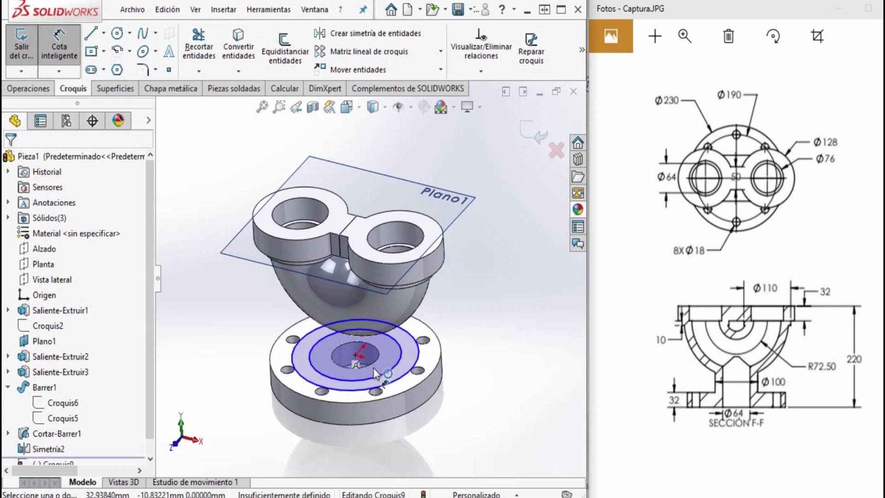
# Dimension the inner circle to Ø64 mm and the outer circle to Ø100 mm.
pyautogui.click(379, 379)
pyautogui.click(444, 410)
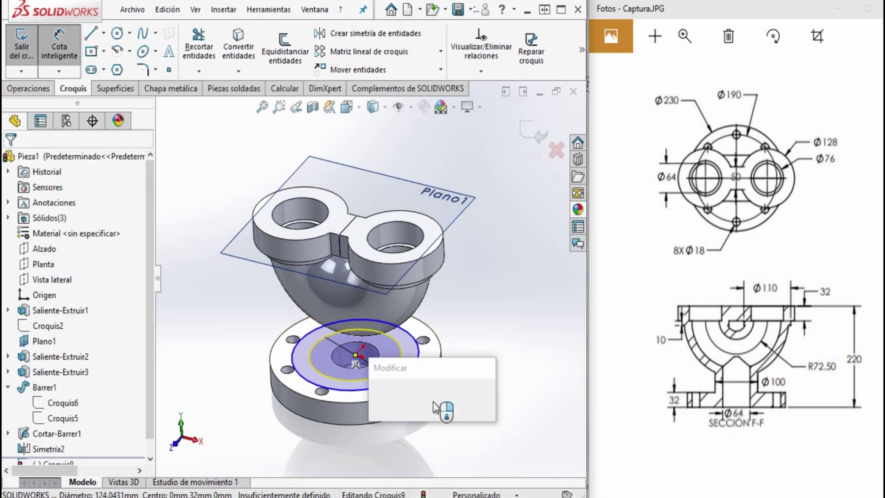
pyautogui.write('64')
pyautogui.press('Return')
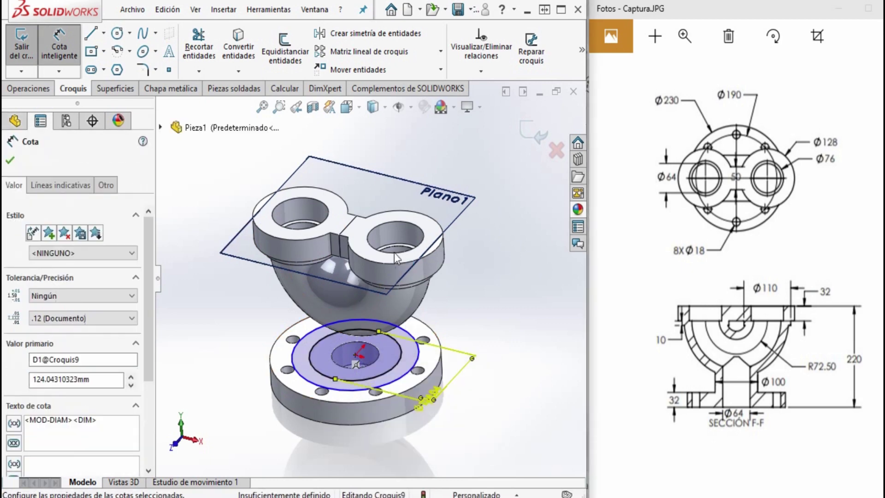
pyautogui.click(397, 383)
pyautogui.click(397, 399)
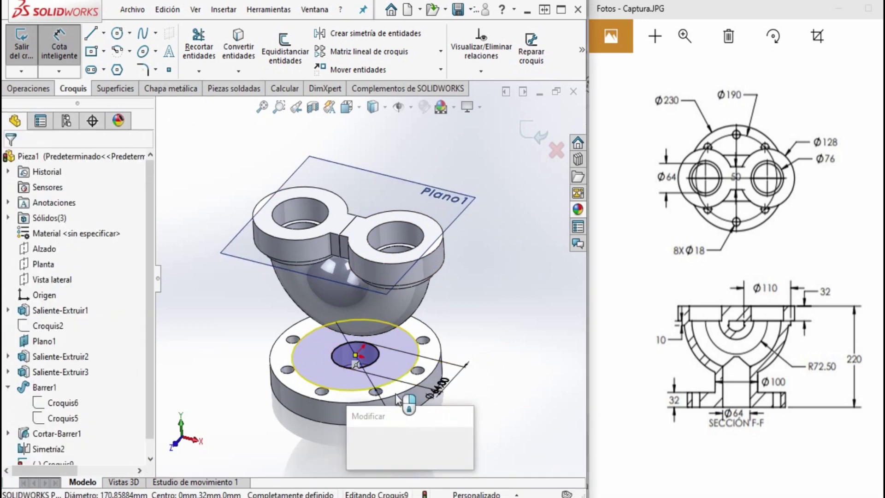
pyautogui.scroll(-5, 401, 382)
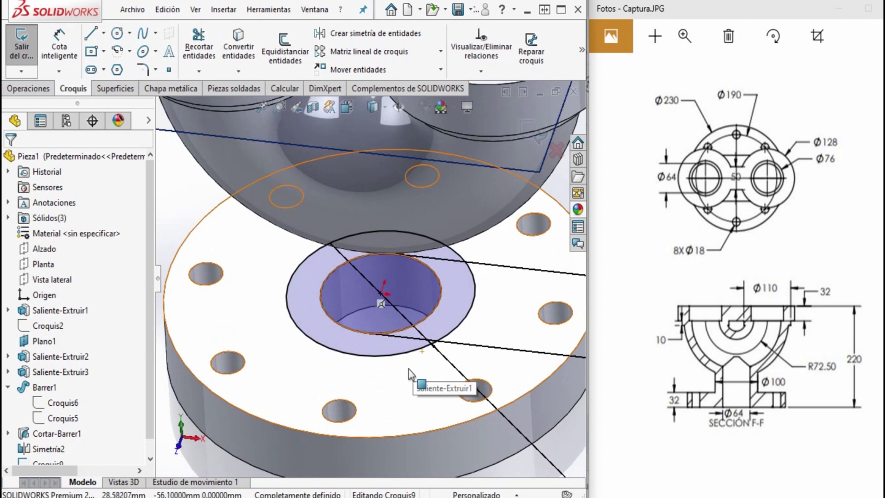
pyautogui.scroll(-2, 353, 312)
pyautogui.scroll(3, 353, 314)
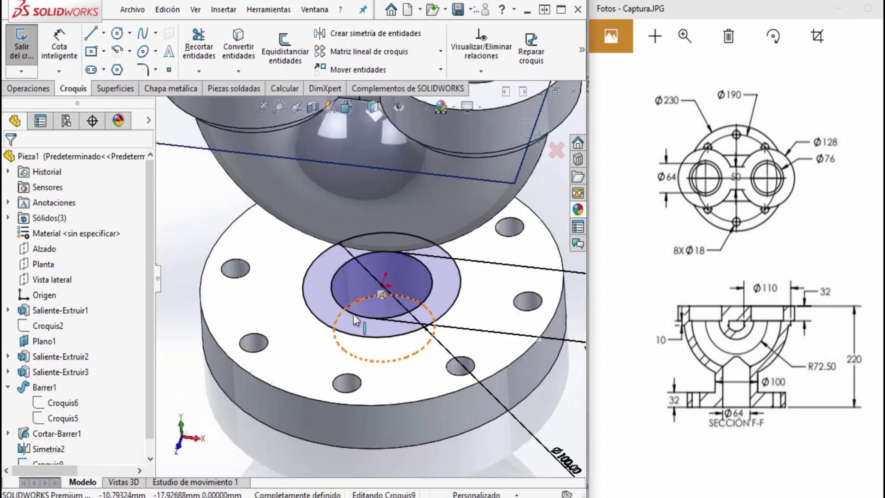
# Extrude the Ø100/Ø64 ring 80 mm (220-140) as a separate body, Saliente-Extruir10.
pyautogui.click(29, 88)
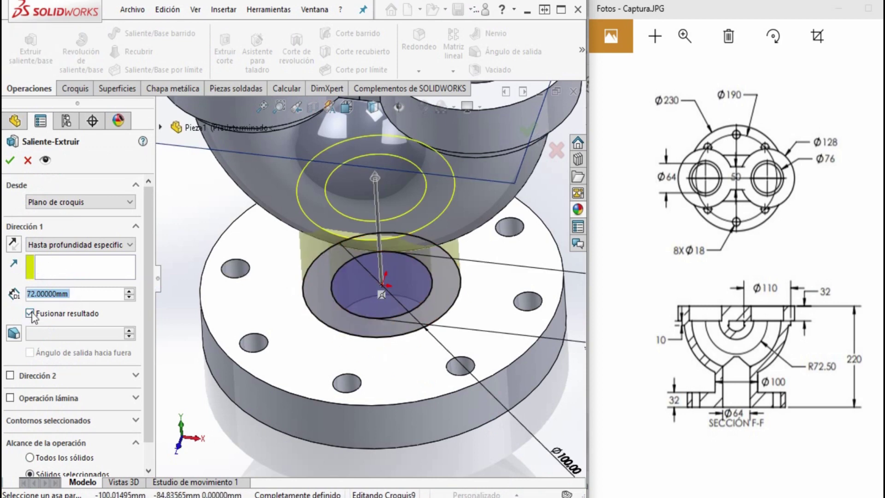
pyautogui.click(30, 314)
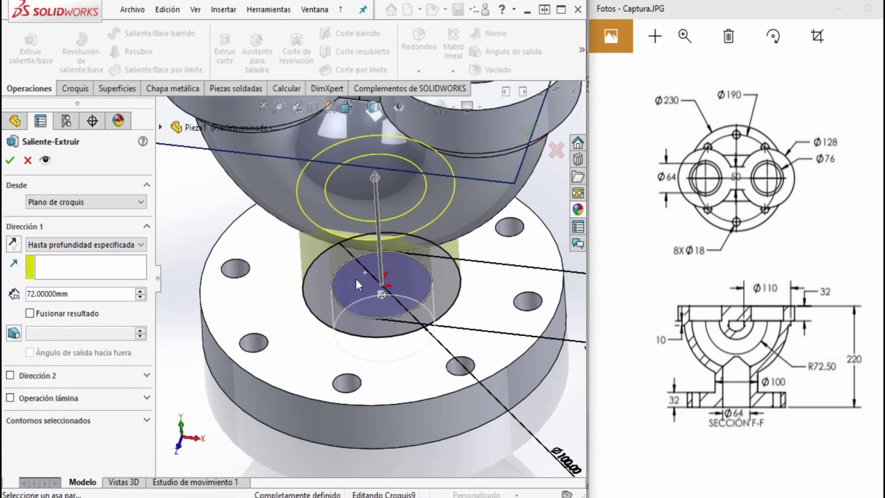
pyautogui.scroll(2, 356, 278)
pyautogui.scroll(2, 358, 255)
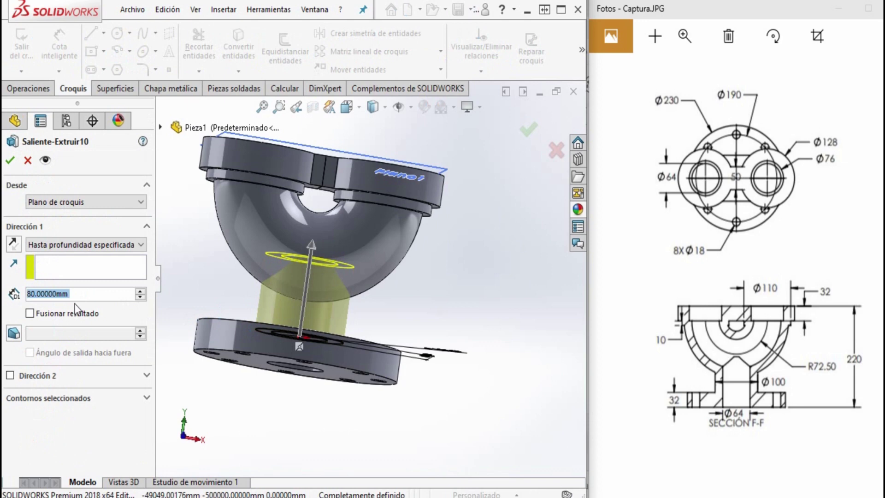
pyautogui.write('220-140')
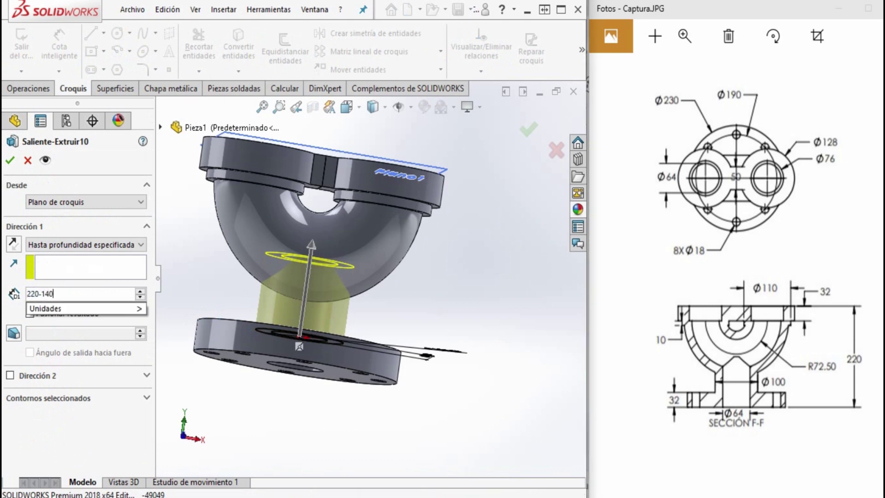
pyautogui.press('Return')
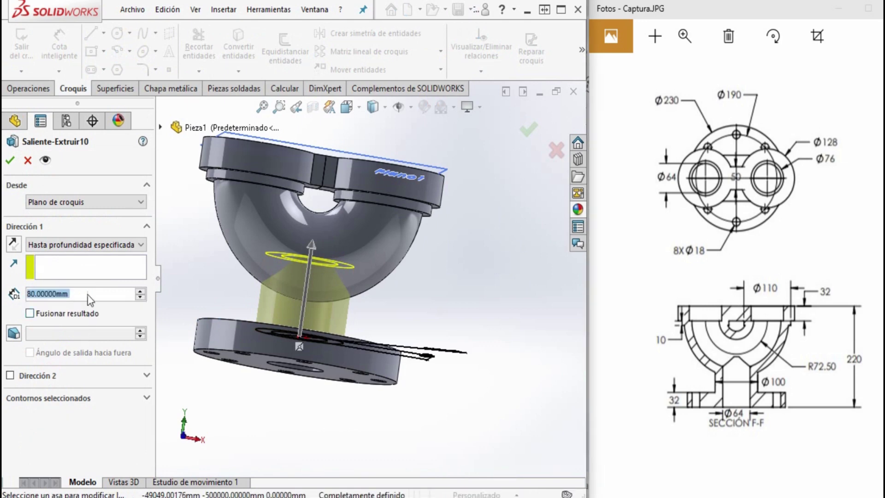
pyautogui.click(13, 160)
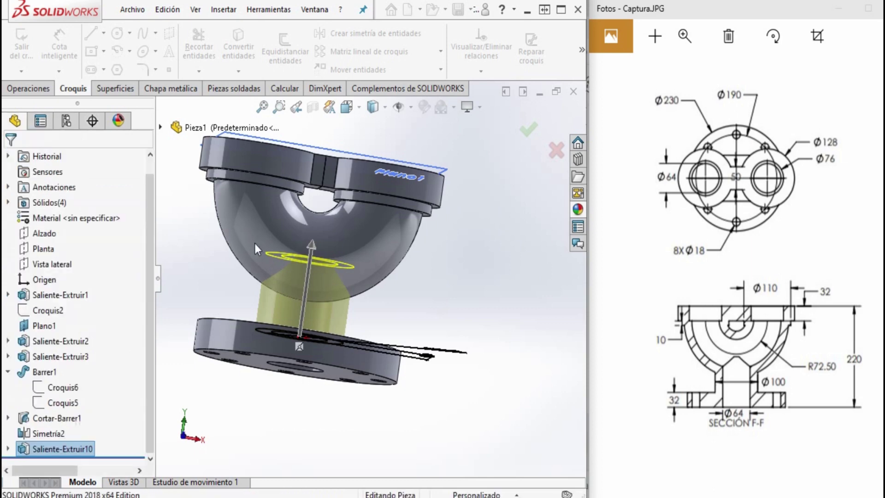
pyautogui.moveTo(390, 281); pyautogui.dragTo(378, 293, button='middle')
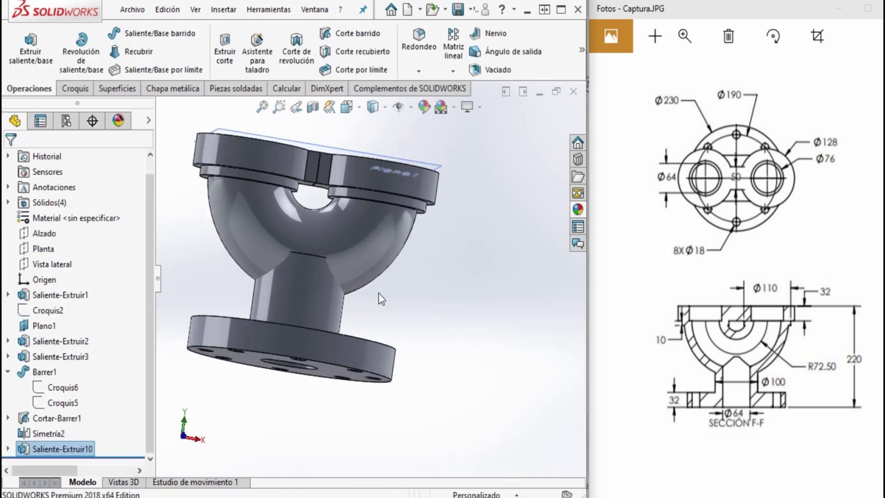
# Start a Combine Add operation on the mirrored Simetría2 and Cortar-Barrer1 elbow bodies.
pyautogui.hotkey('ctrl', '7')
pyautogui.scroll(-5, 371, 266)
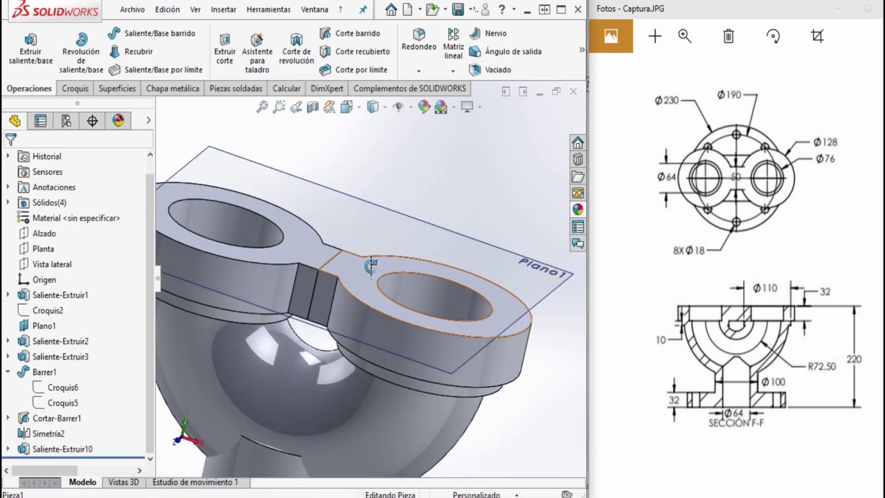
pyautogui.moveTo(372, 266); pyautogui.dragTo(339, 289, button='middle')
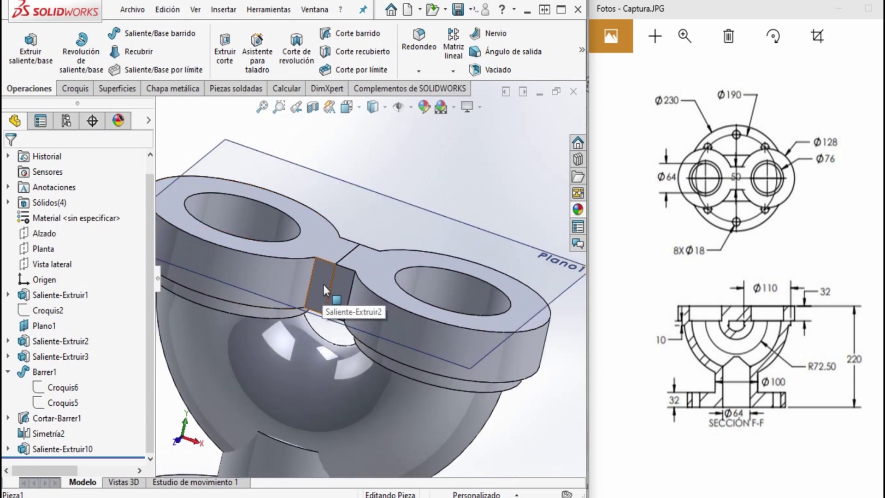
pyautogui.click(323, 283)
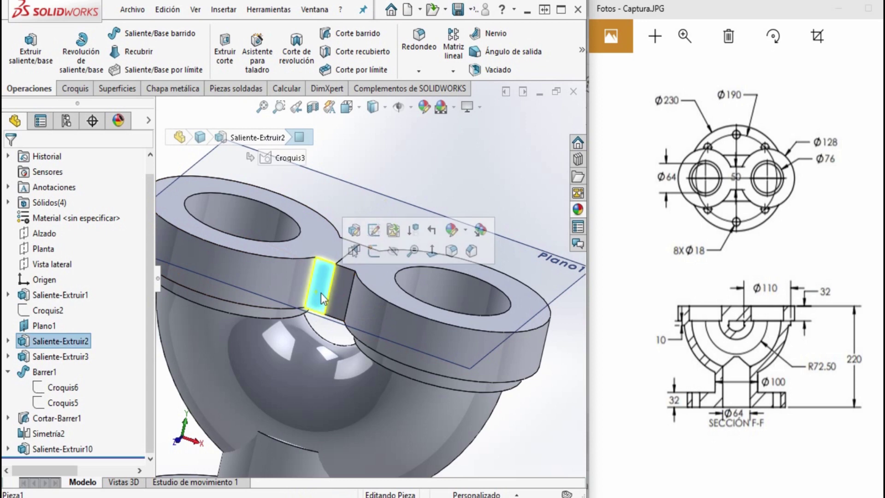
pyautogui.click(224, 9)
pyautogui.moveTo(250, 76)
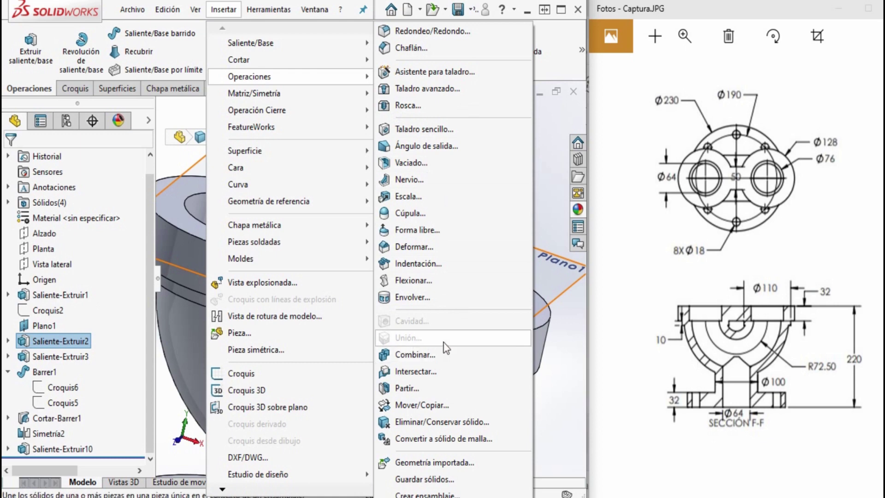
pyautogui.click(432, 354)
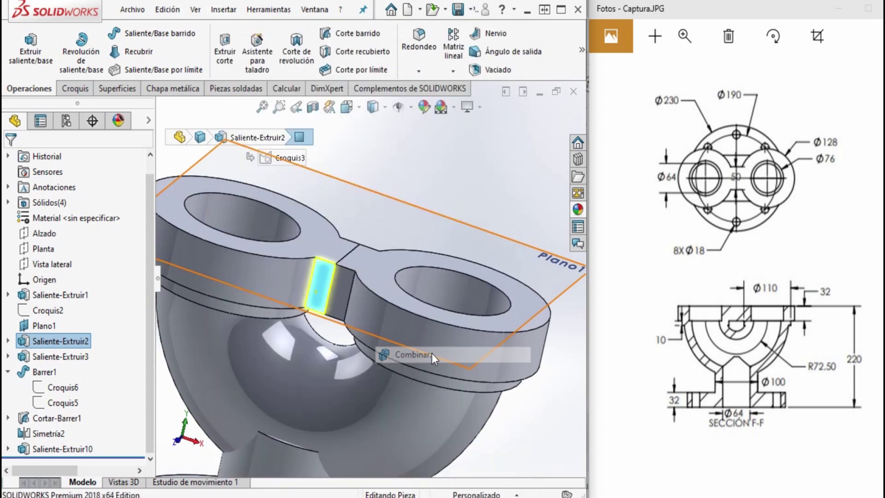
pyautogui.click(351, 286)
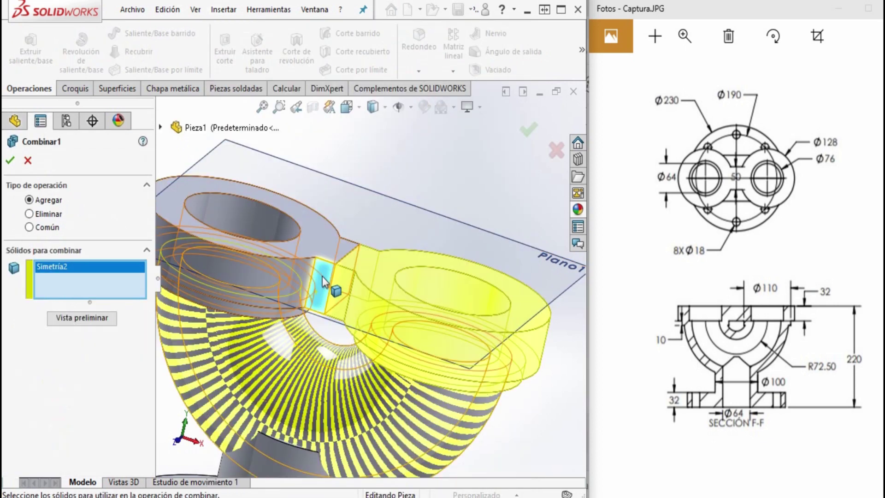
pyautogui.click(319, 269)
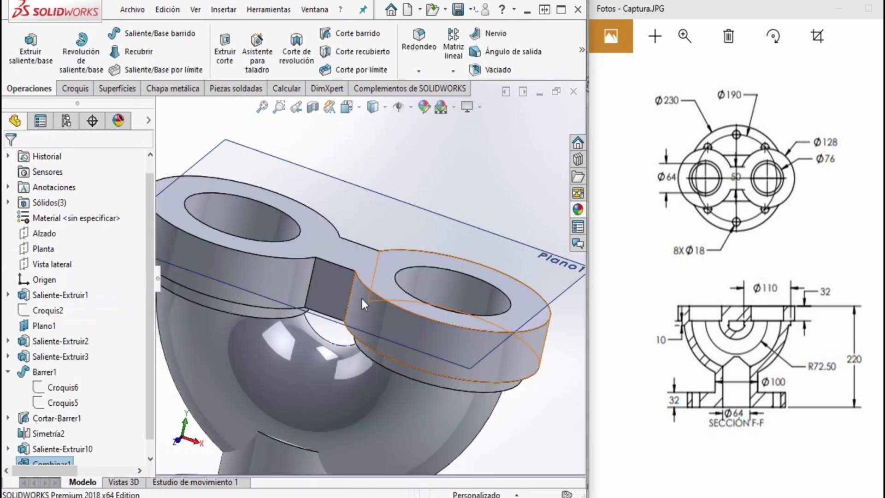
# Hide reference plane Plano1 and return the fitting to the isometric view.
pyautogui.hotkey('ctrl', '7')
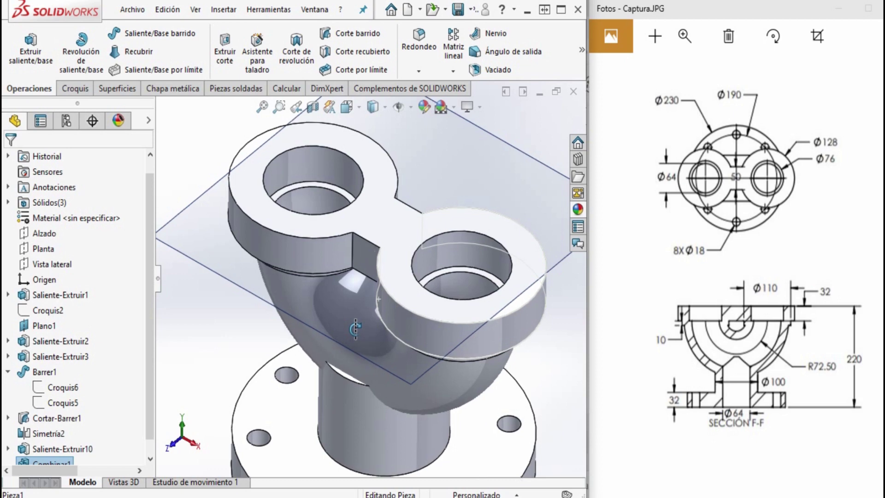
pyautogui.scroll(-3, 424, 338)
pyautogui.scroll(3, 424, 338)
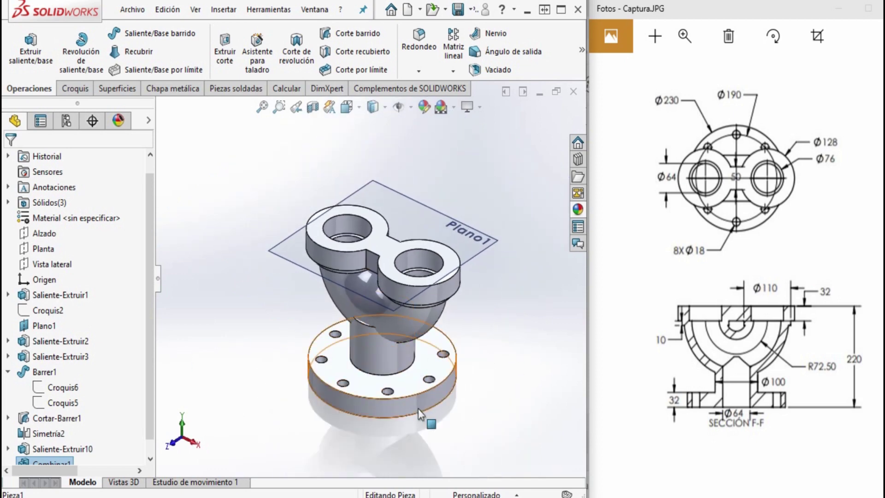
pyautogui.rightClick(423, 216)
pyautogui.click(473, 195)
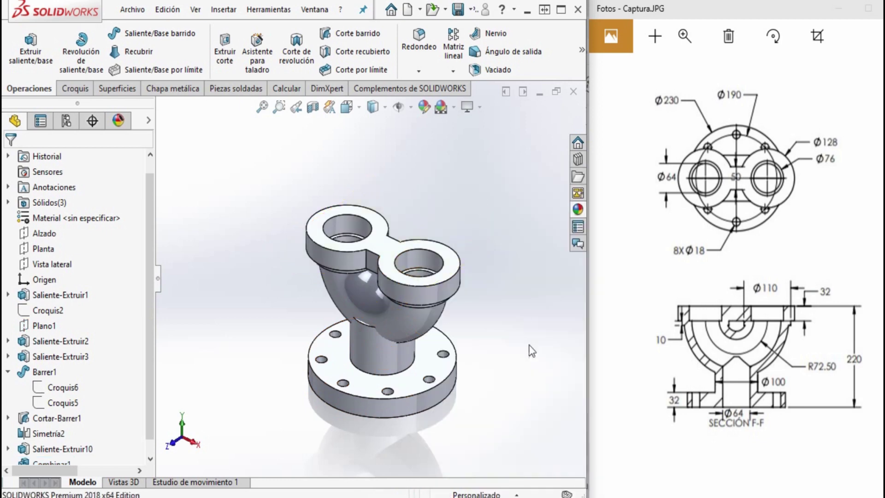
pyautogui.hotkey('ctrl', '7')
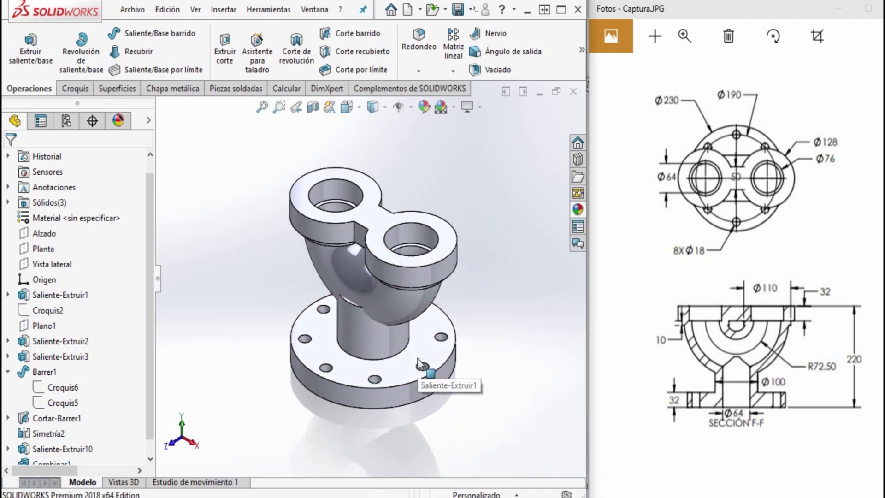